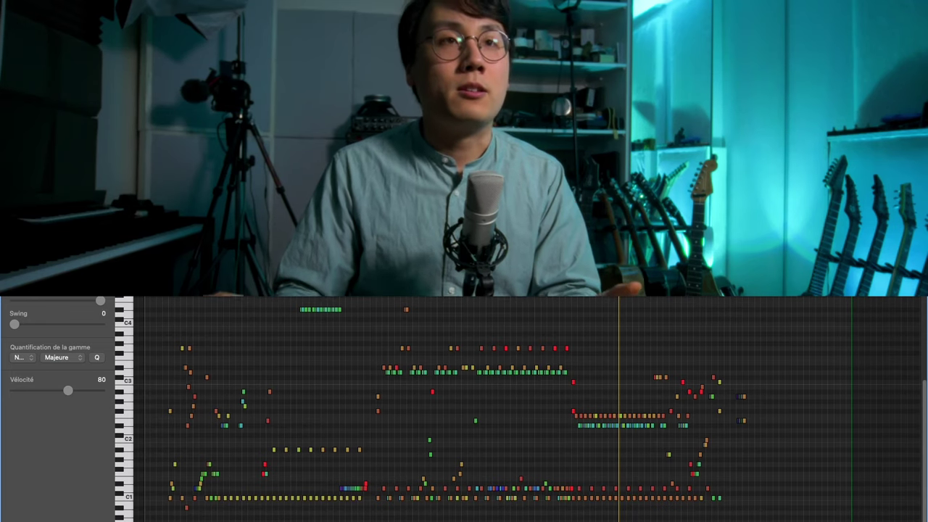
# Examine the drum track's MIDI notes across its pitch range in the piano roll.
pyautogui.scroll(-2, 508, 406)
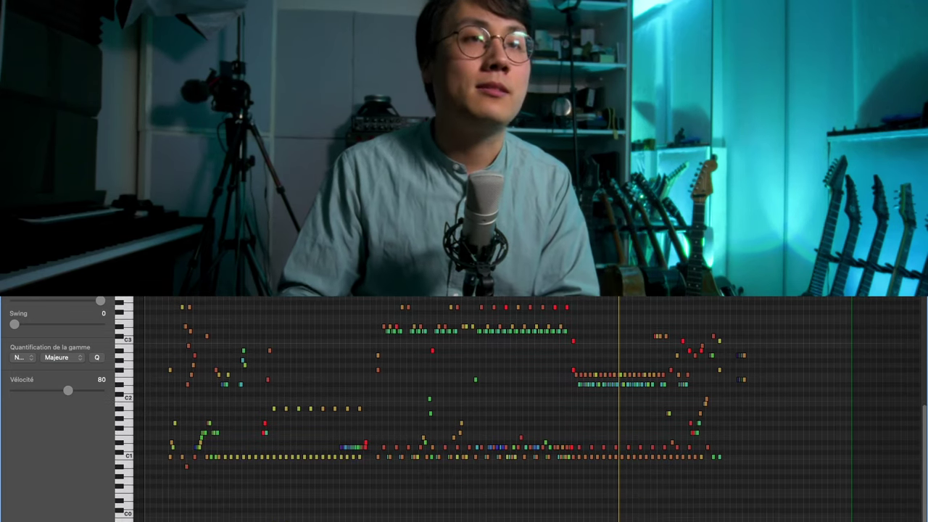
pyautogui.scroll(6, 507, 406)
pyautogui.scroll(-4, 507, 406)
pyautogui.scroll(1, 508, 407)
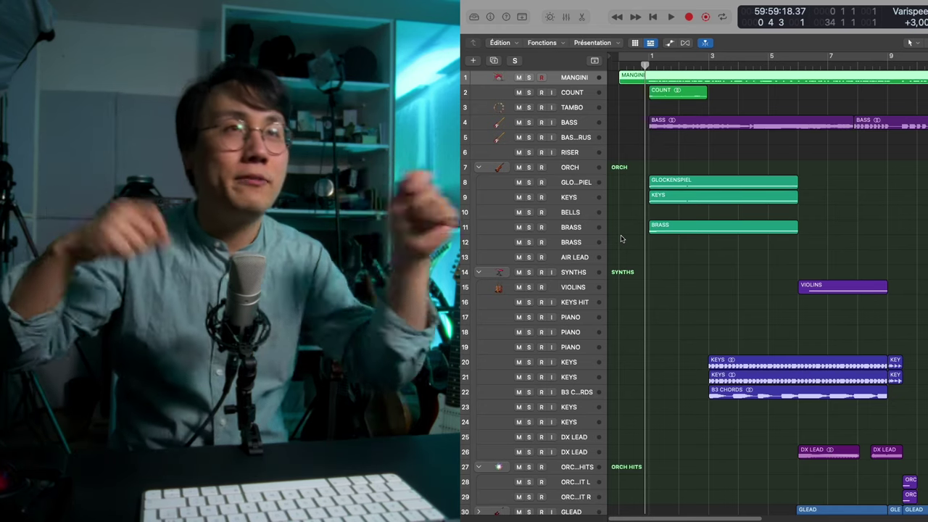
# Audition the intro's GLOCKENSPIEL and KEYS parts, and solo the first BRASS track to inspect its State Machine Slow Drift synth.
pyautogui.press('space')
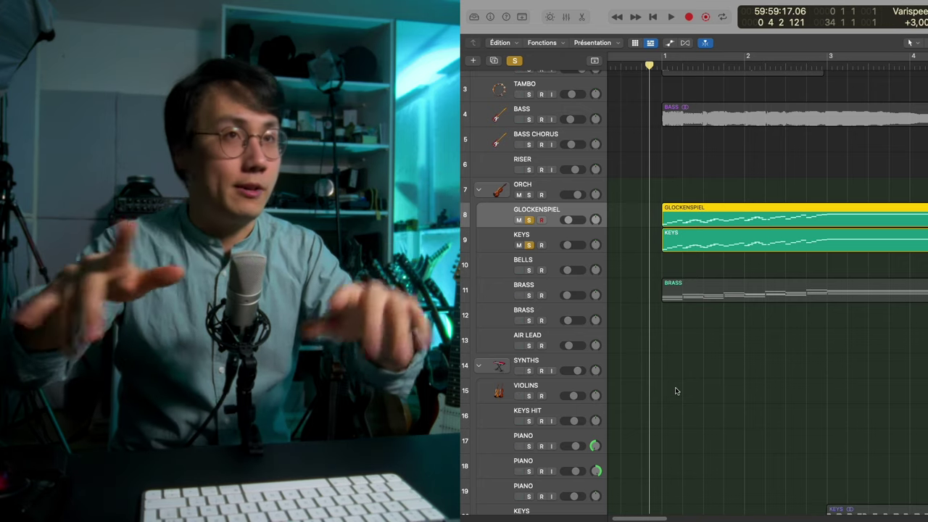
pyautogui.click(647, 243)
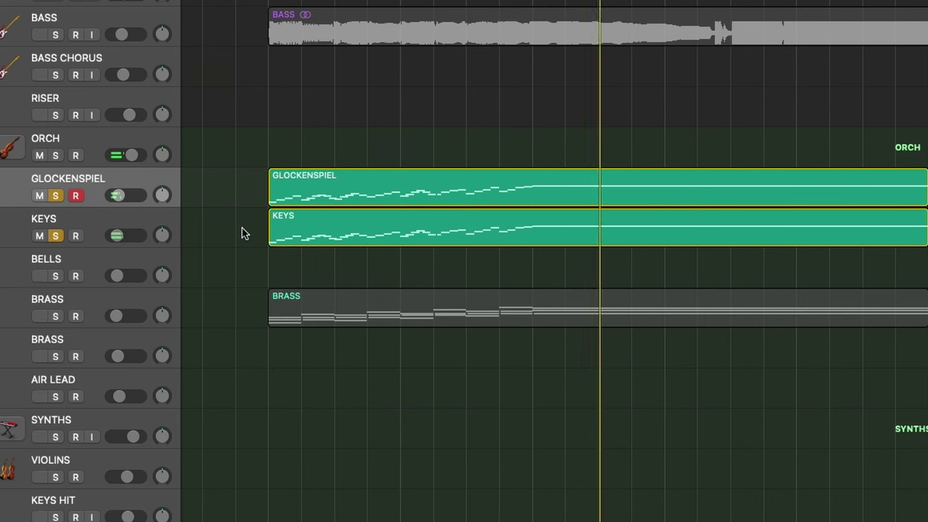
pyautogui.click(73, 298)
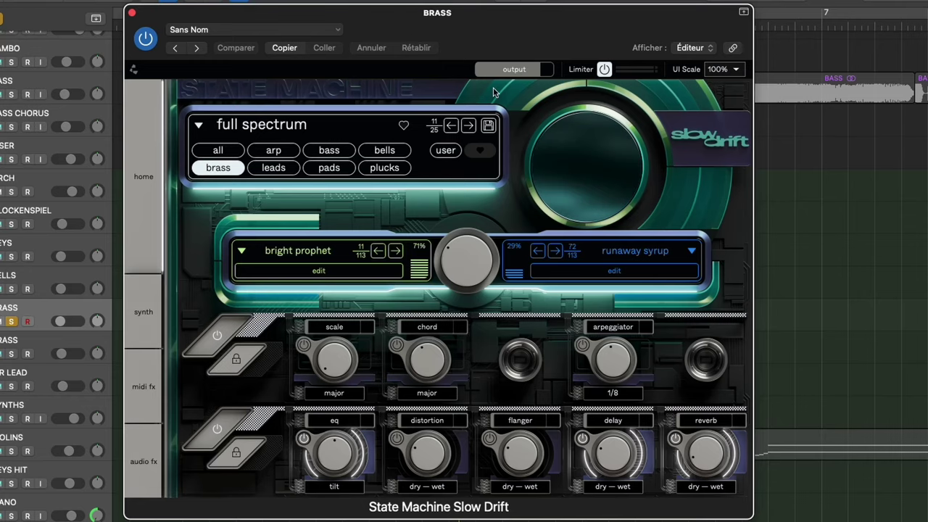
pyautogui.press('v')
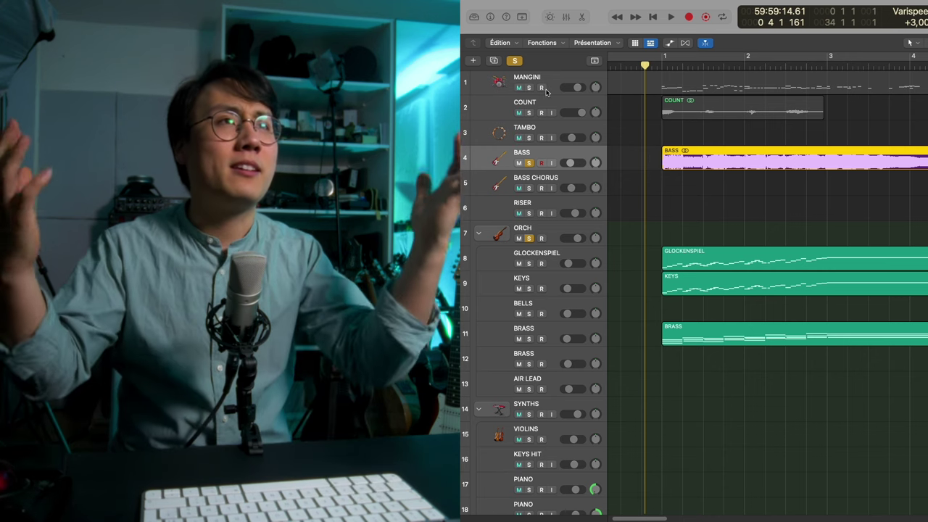
# Solo the MANGINI and COUNT tracks alongside BASS and ORCH, and play the intro.
pyautogui.moveTo(528, 87); pyautogui.dragTo(529, 113)
pyautogui.click(648, 195)
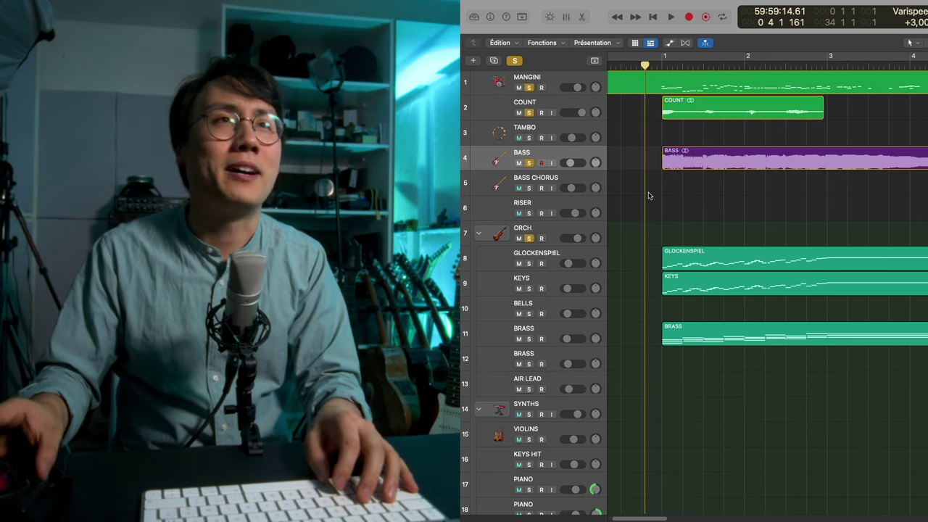
pyautogui.press('space')
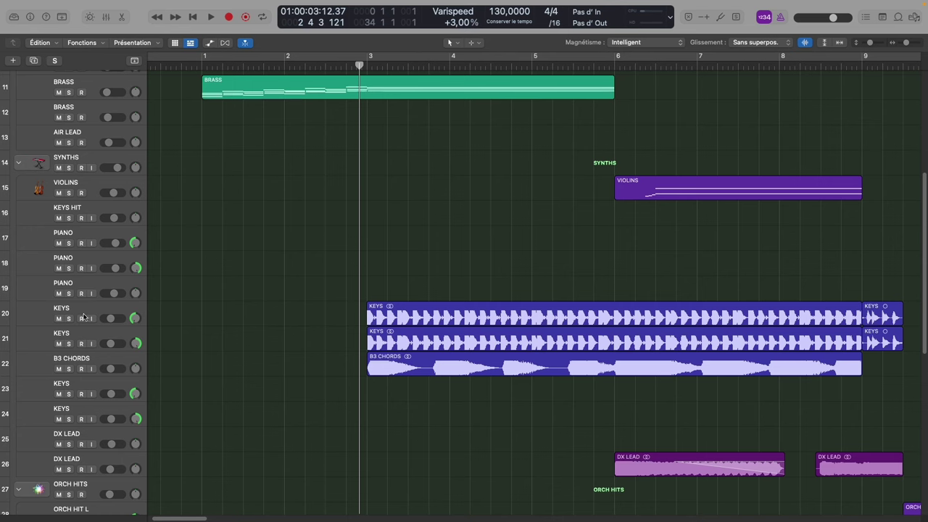
# Solo the two KEYS tracks above B3 CHORDS and play their part from just before bar 3.
pyautogui.moveTo(68, 318); pyautogui.dragTo(69, 367)
pyautogui.click(69, 369)
pyautogui.press('space')
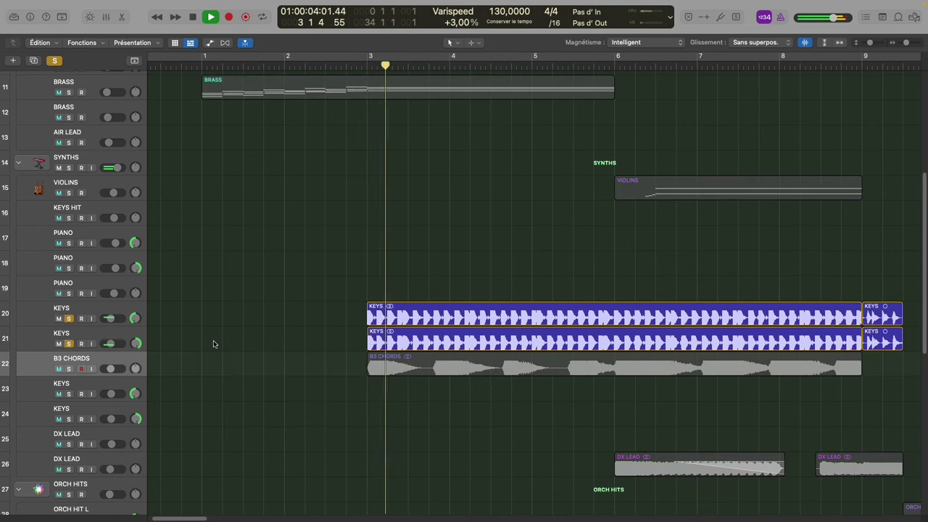
pyautogui.press('super+Left')
pyautogui.scroll(-2, 213, 344)
pyautogui.press('super+Right')
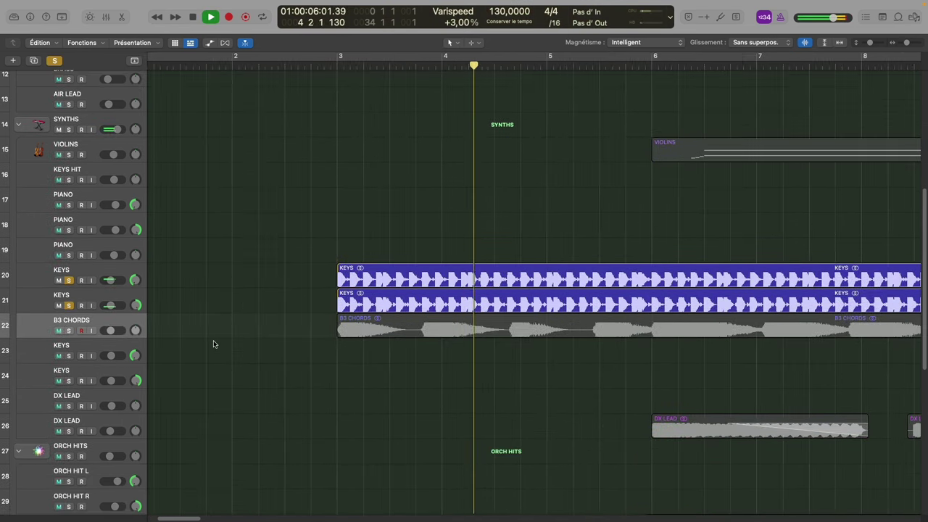
pyautogui.hscroll(2, 213, 344)
pyautogui.press('super+Left')
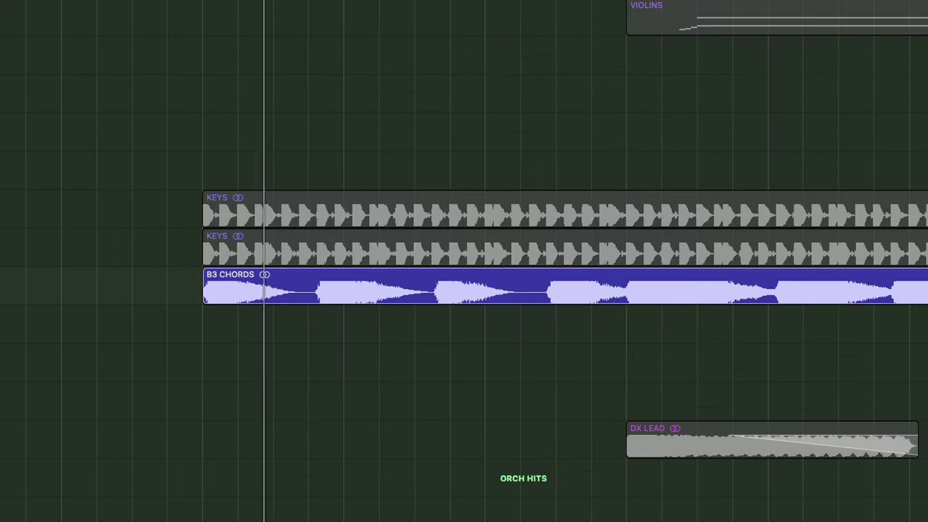
# Solo the VIOLINS track and audition the section from bar 6 to bar 9, including the DX LEAD and GLEAD parts.
pyautogui.press('super+Left')
pyautogui.press('super+Left')
pyautogui.press('super+Left')
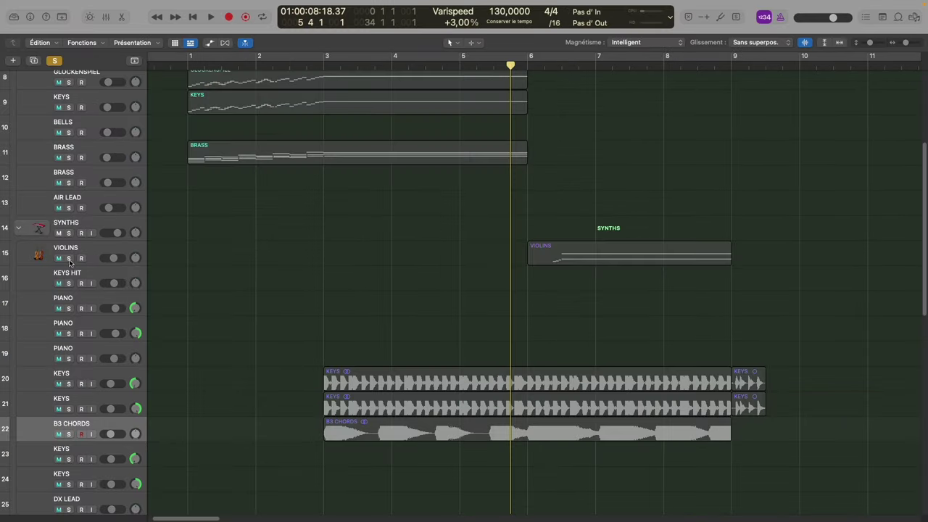
pyautogui.click(69, 259)
pyautogui.scroll(5, 546, 306)
pyautogui.scroll(-10, 580, 317)
pyautogui.press('space')
pyautogui.hscroll(6, 556, 361)
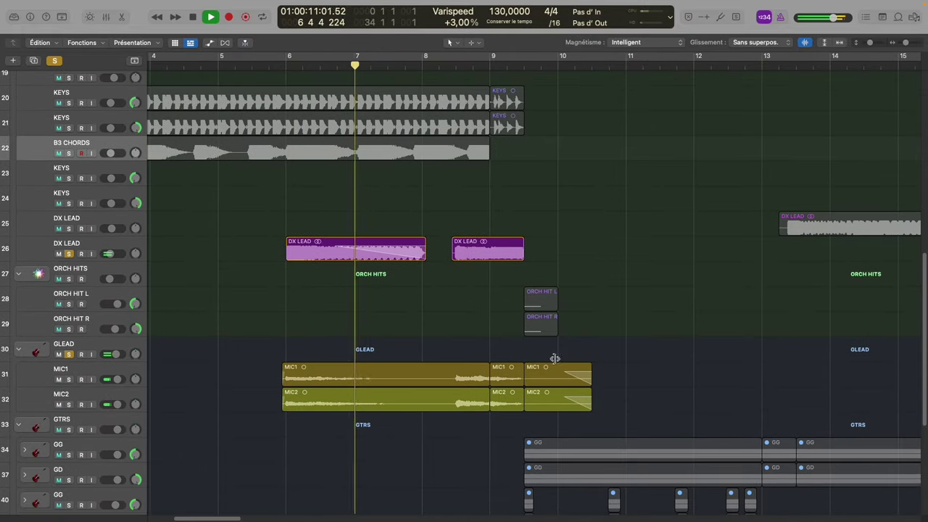
pyautogui.scroll(10, 555, 360)
pyautogui.scroll(-10, 555, 361)
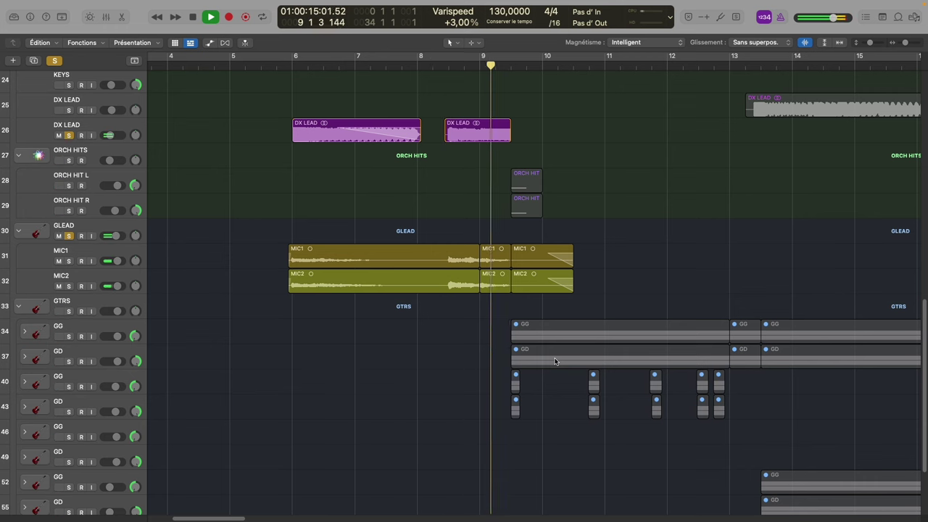
pyautogui.scroll(15, 493, 189)
pyautogui.press('space')
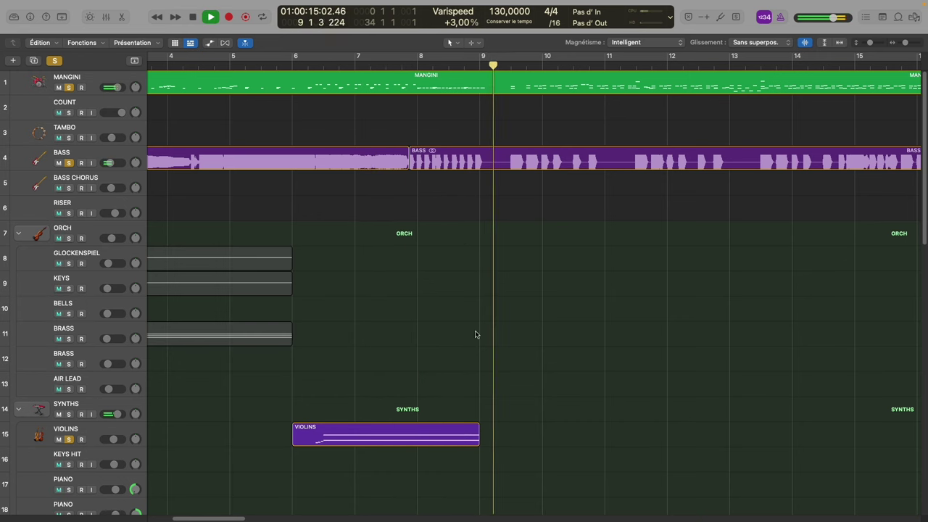
# Audition the soloed ORCH HITS stack where its hits enter in the middle of bar 9.
pyautogui.scroll(-12, 638, 261)
pyautogui.press('space')
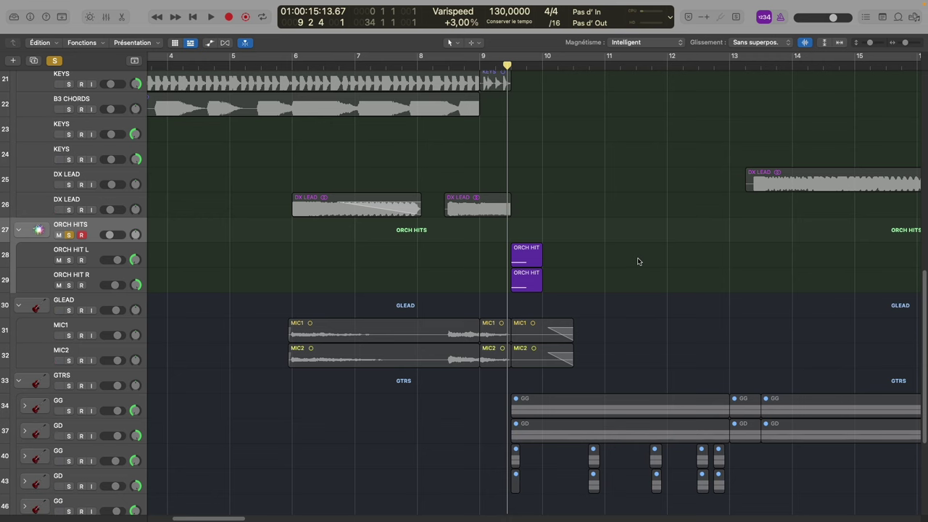
pyautogui.scroll(-1, 638, 261)
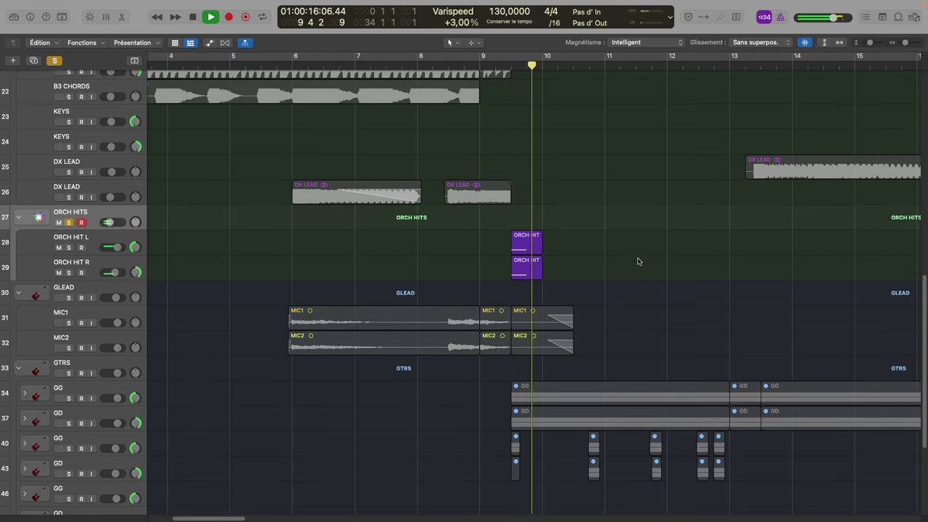
pyautogui.scroll(-4, 493, 388)
pyautogui.press('space')
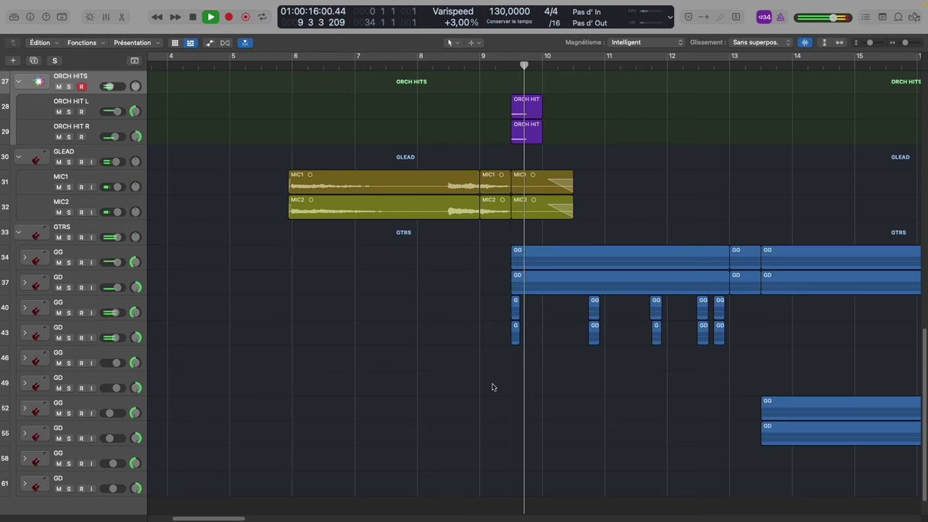
# Play the full mix at the guitars' entry in the middle of bar 9.
pyautogui.hscroll(6, 492, 388)
pyautogui.scroll(-2, 377, 319)
pyautogui.press('space')
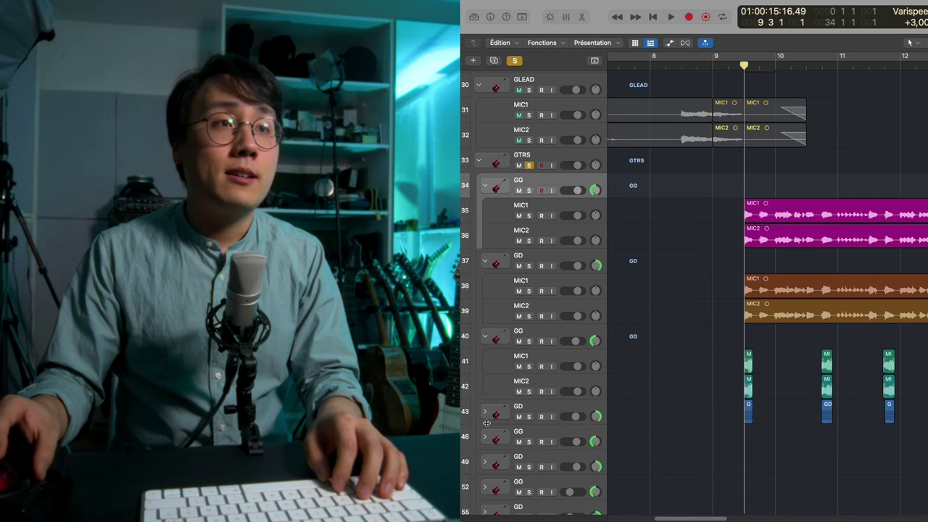
# Expand the remaining collapsed GG and GD guitar stacks, including tracks 52 and 55, to show their MIC1 and MIC2 tracks.
pyautogui.scroll(-8, 489, 416)
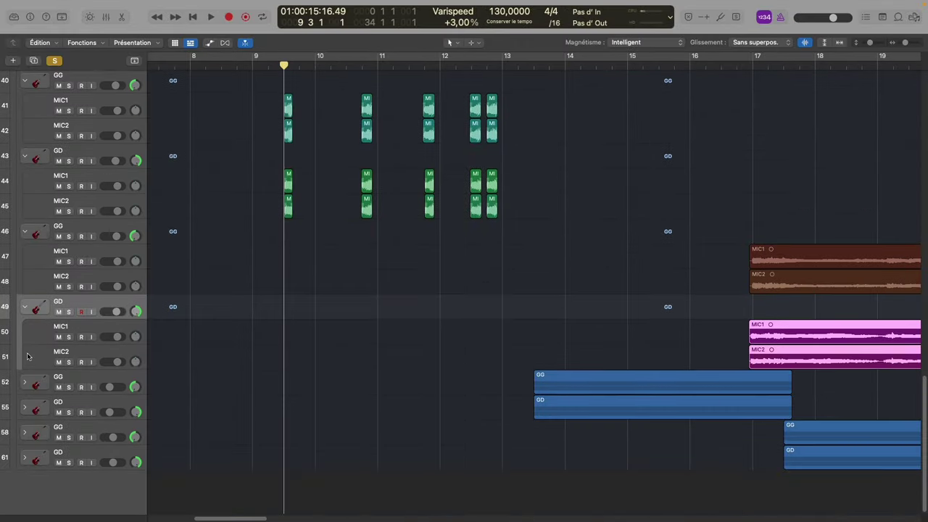
pyautogui.click(25, 382)
pyautogui.scroll(-2, 39, 433)
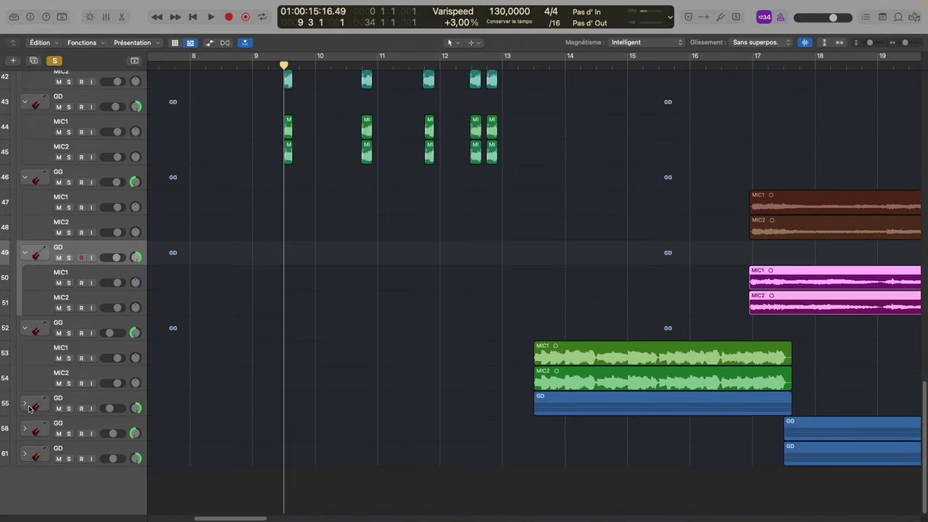
pyautogui.click(26, 406)
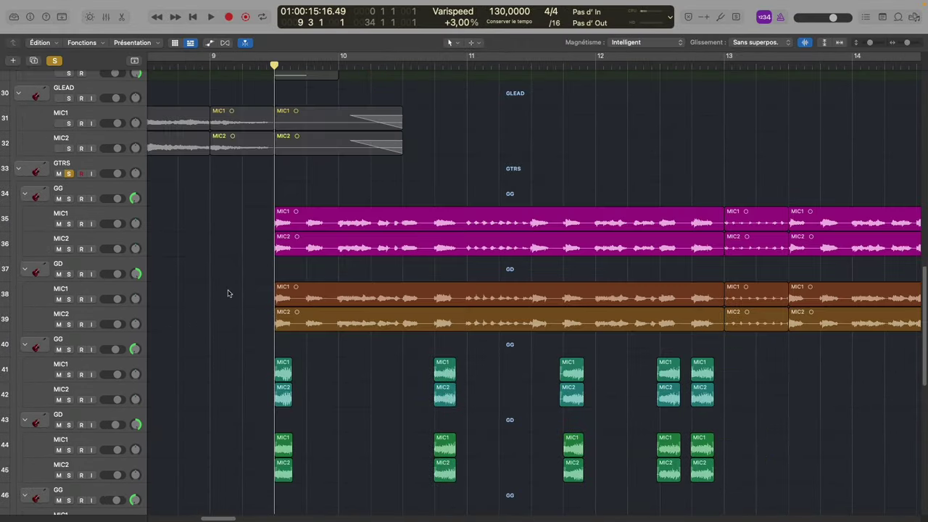
# Solo the first GG and GD guitar pair on tracks 34 and 37 and play their riff from bar 9.
pyautogui.press('super+Left')
pyautogui.press('super+Left')
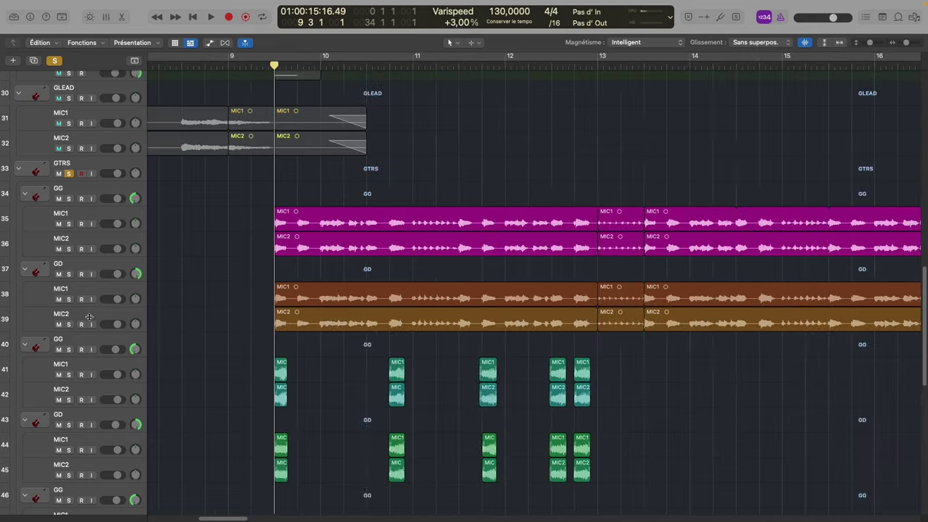
pyautogui.click(69, 199)
pyautogui.click(69, 274)
pyautogui.press('super+Left')
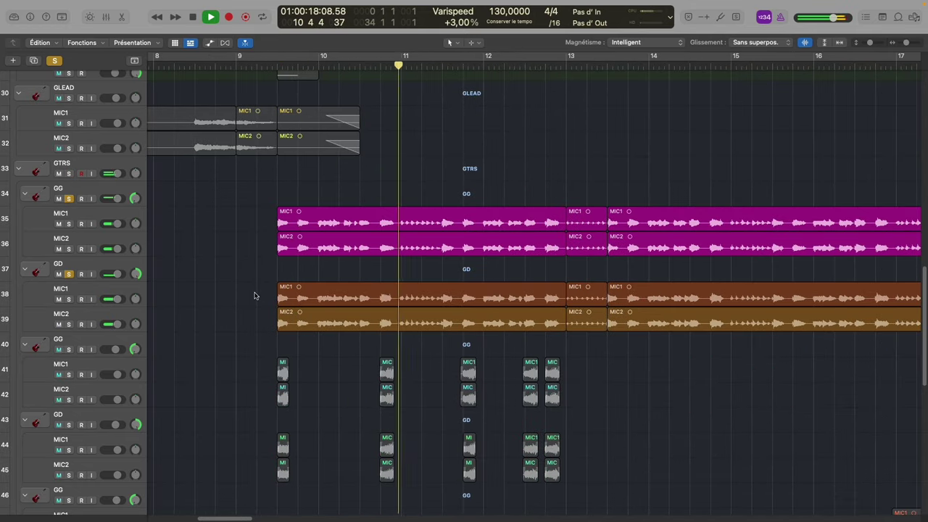
pyautogui.press('space')
pyautogui.click(397, 66)
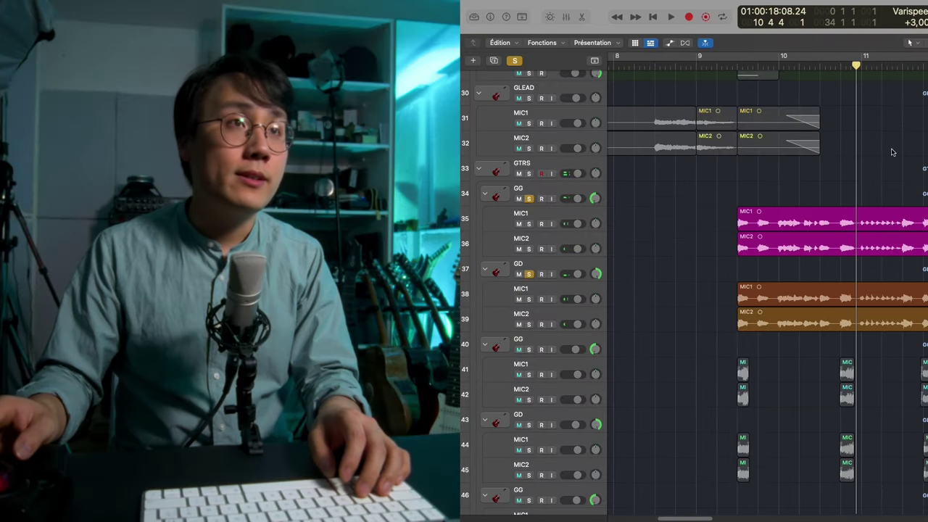
pyautogui.press('space')
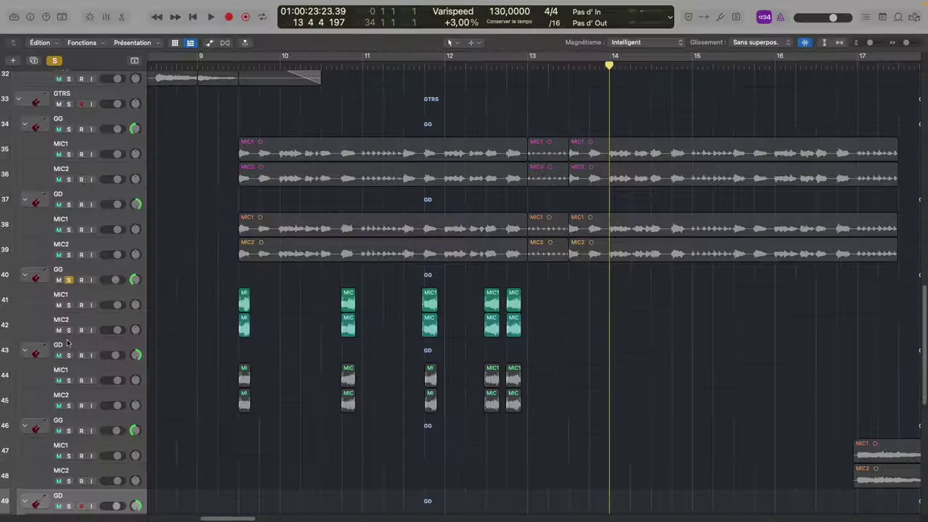
# Add the GD guitar on track 43 to the soloed GG on track 40 to audition their short accents.
pyautogui.click(70, 356)
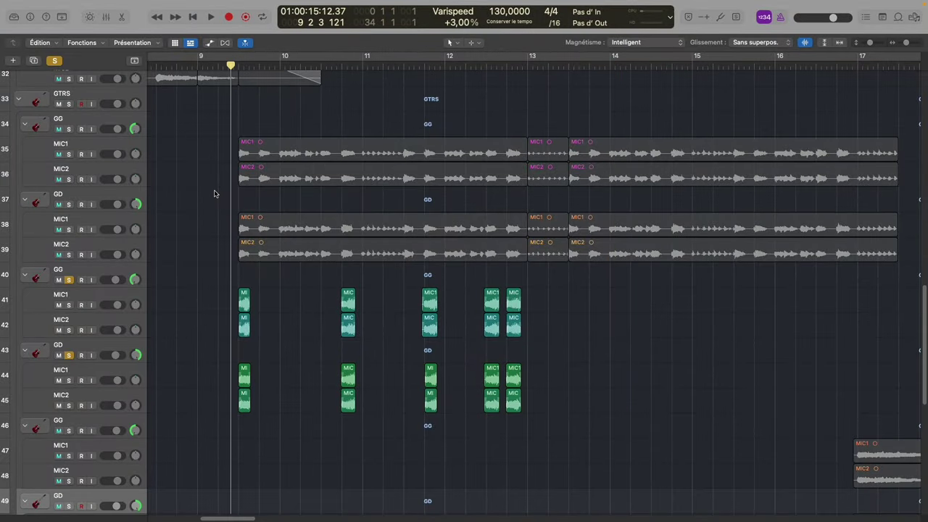
pyautogui.scroll(-8, 214, 193)
# Solo the BASS track and the MANGINI drum track to audition the rhythm section under the guitar riff.
pyautogui.scroll(5, 214, 193)
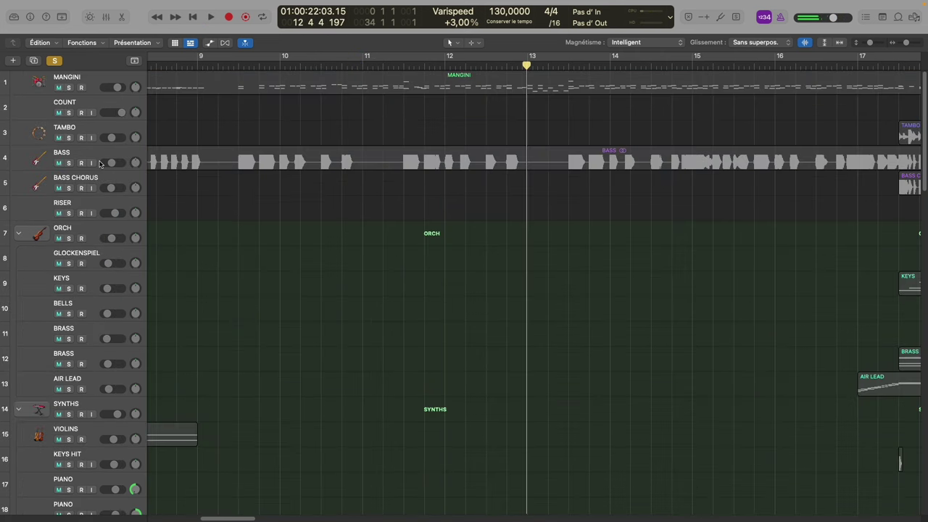
pyautogui.click(100, 164)
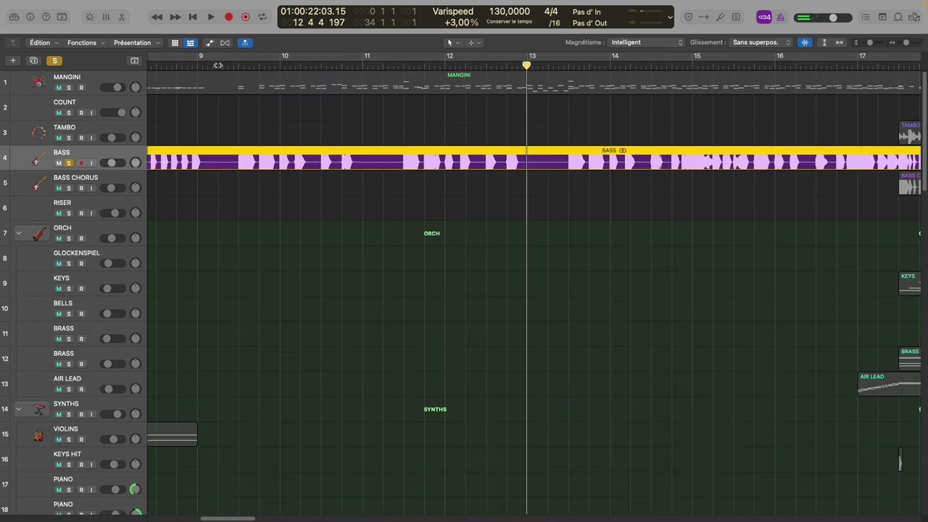
pyautogui.click(82, 84)
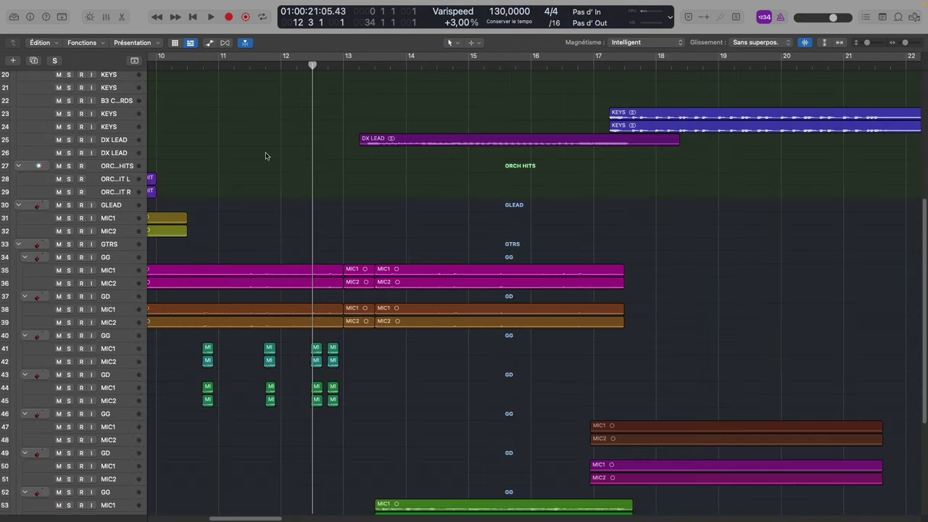
# Solo the DX LEAD on track 25, play its part after bar 13, and clear the solo.
pyautogui.click(106, 140)
pyautogui.press('super+Down')
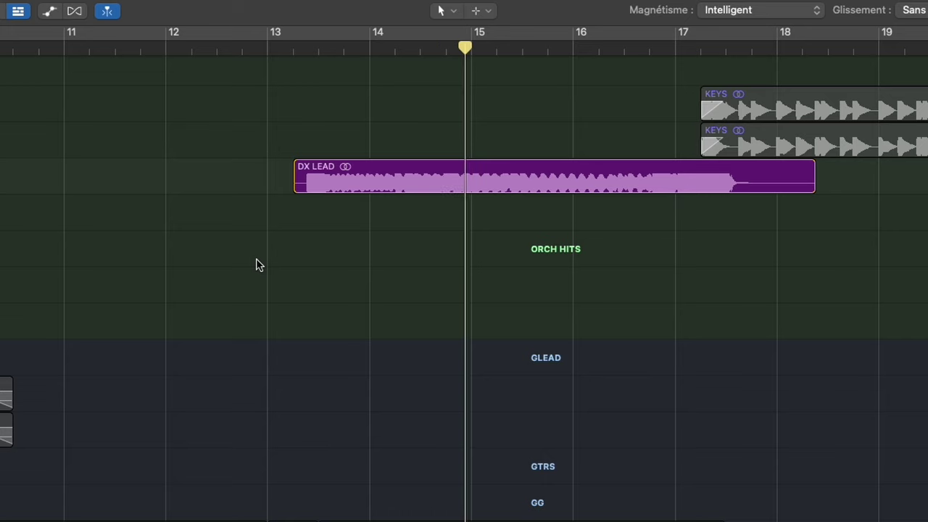
pyautogui.press('space')
pyautogui.hotkey('ctrl', 's')
# Solo the GG and GD guitar pair on tracks 52 and 55 and play their part from the middle of bar 13.
pyautogui.scroll(-15, 129, 401)
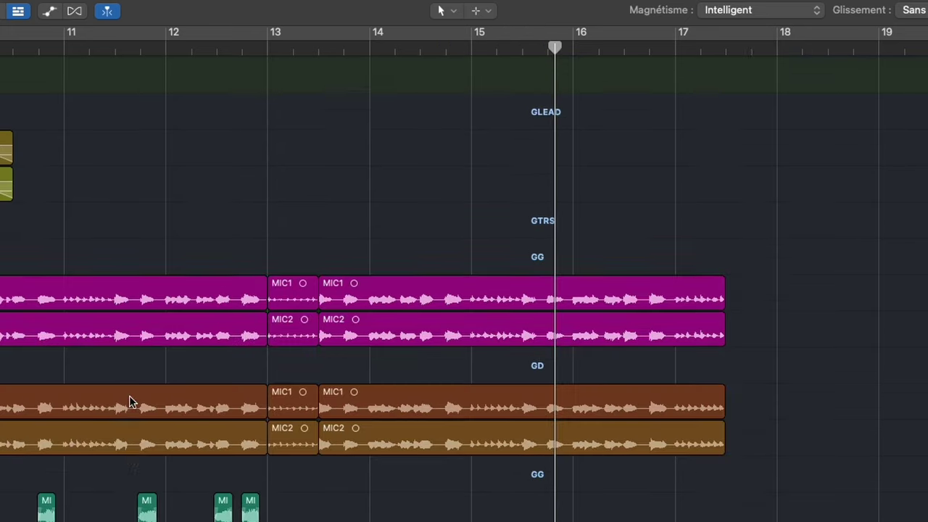
pyautogui.scroll(1, 129, 401)
pyautogui.press('s')
pyautogui.press('Down')
pyautogui.press('s')
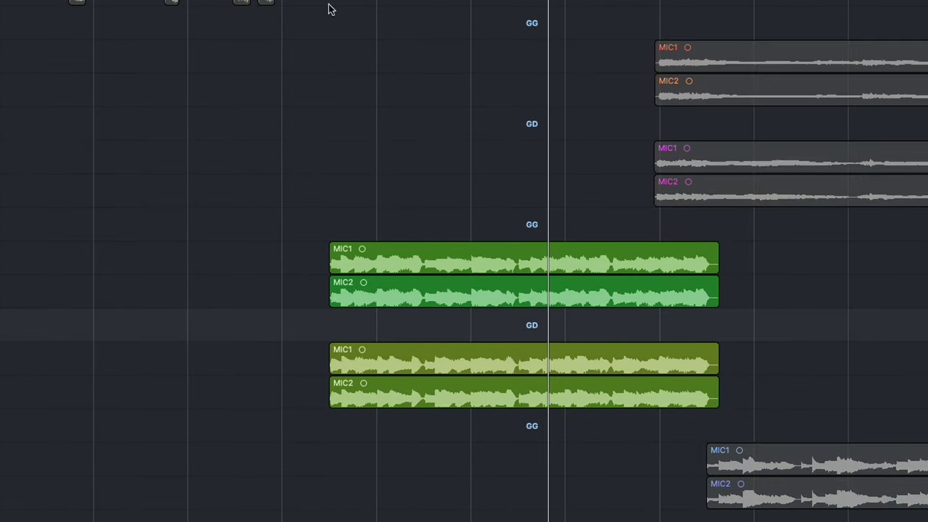
pyautogui.press('space')
pyautogui.press('space')
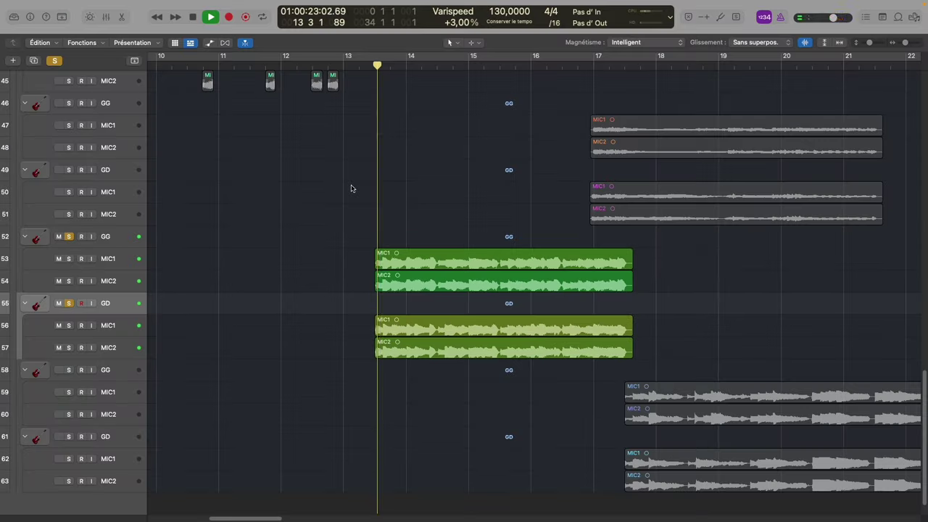
pyautogui.click(126, 244)
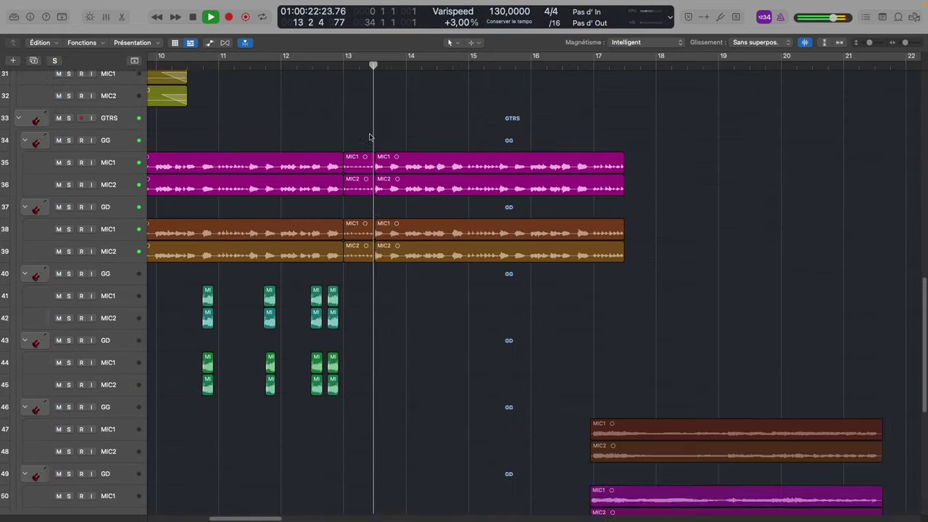
# Play the full arrangement from the middle of bar 13 into bar 17, examining the guitar, synth and orchestral regions that lead into the chorus.
pyautogui.scroll(-5, 371, 159)
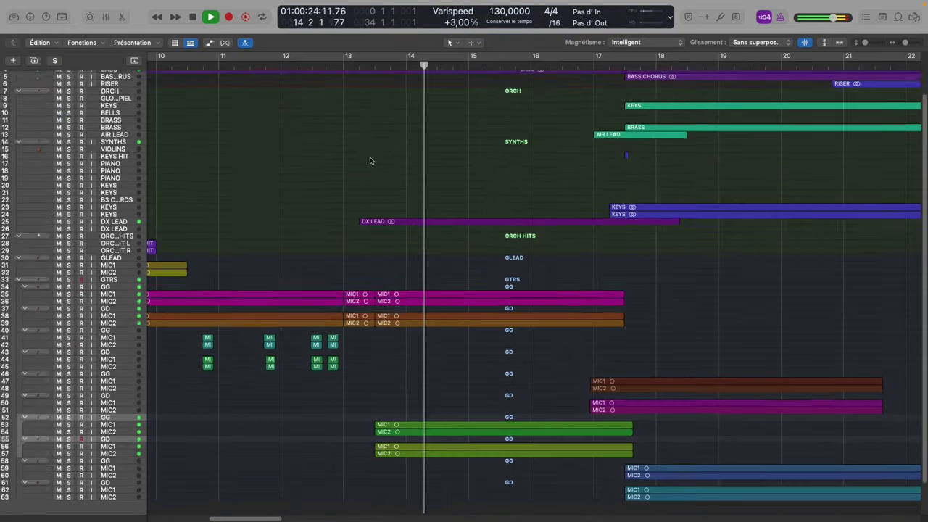
pyautogui.scroll(5, 371, 161)
pyautogui.hscroll(5, 371, 161)
pyautogui.hscroll(-4, 370, 161)
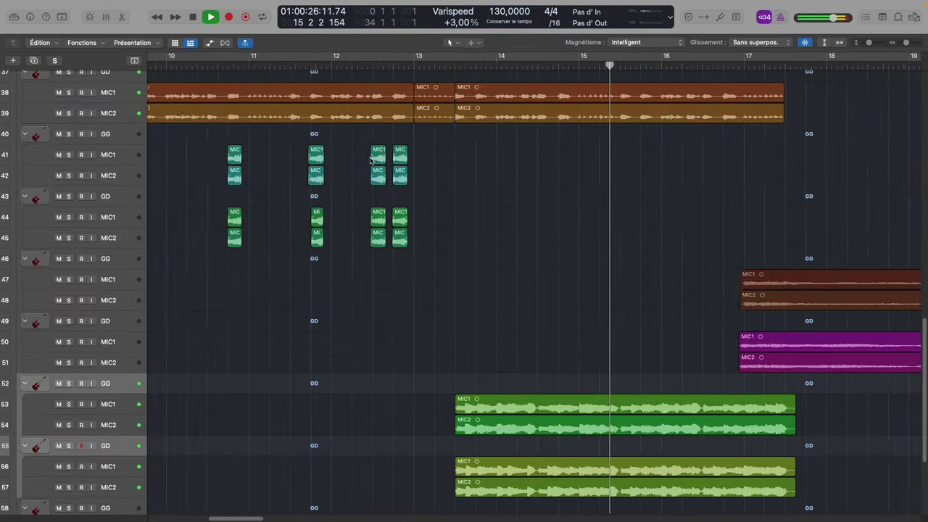
pyautogui.hscroll(5, 369, 161)
pyautogui.scroll(10, 370, 161)
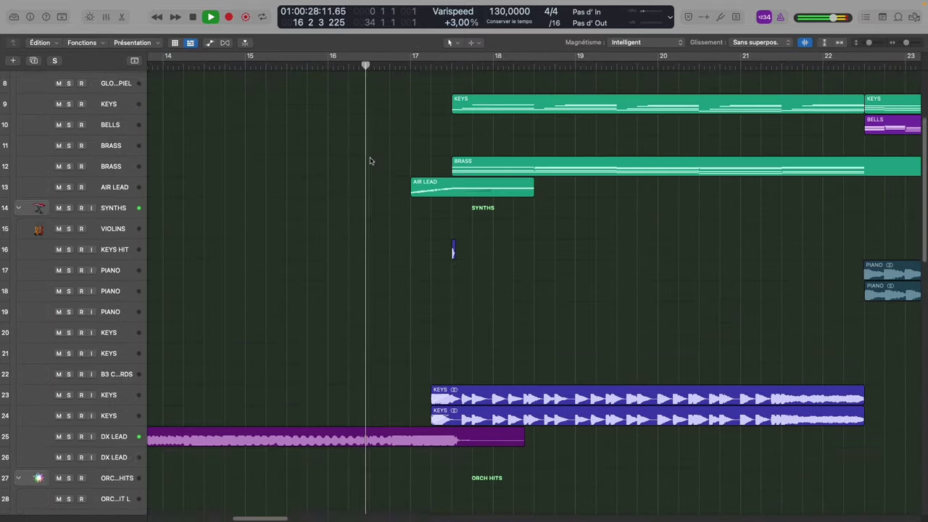
pyautogui.scroll(4, 371, 161)
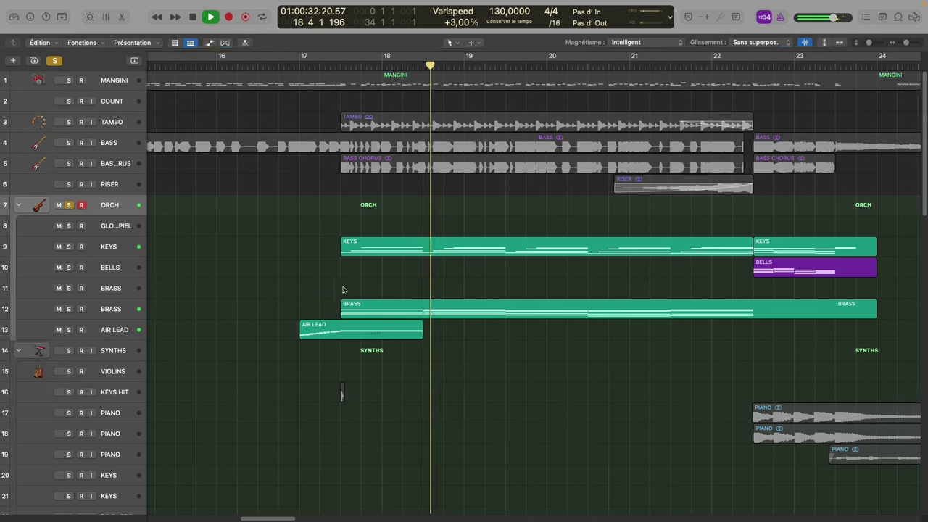
# Check the ORCH stack's instrument channels in the mixer and play the chorus with the KEYS pair on tracks 23 and 24.
pyautogui.press('x')
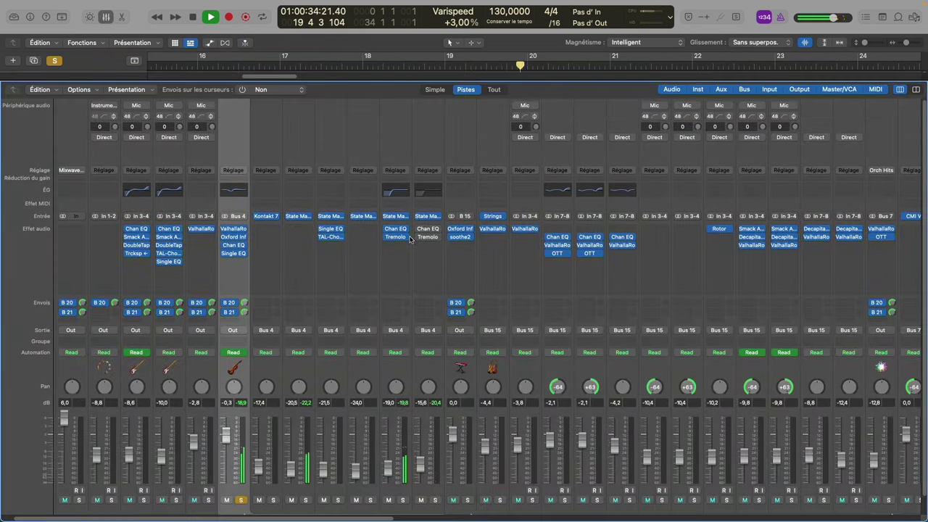
pyautogui.click(337, 219)
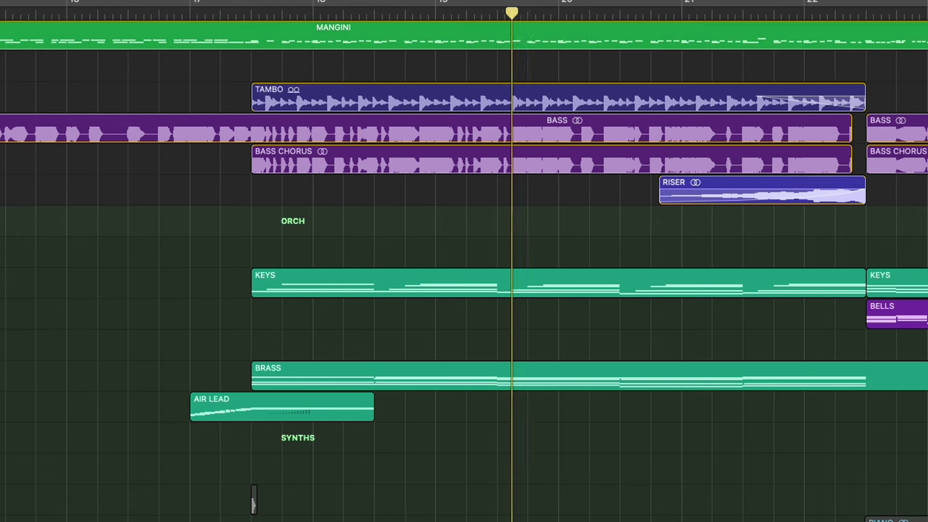
pyautogui.scroll(-10, 232, 227)
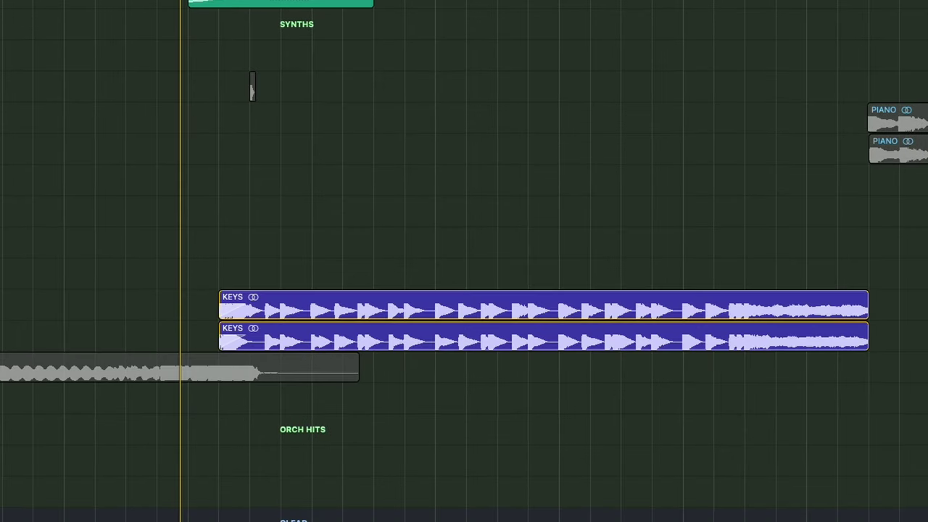
pyautogui.press('space')
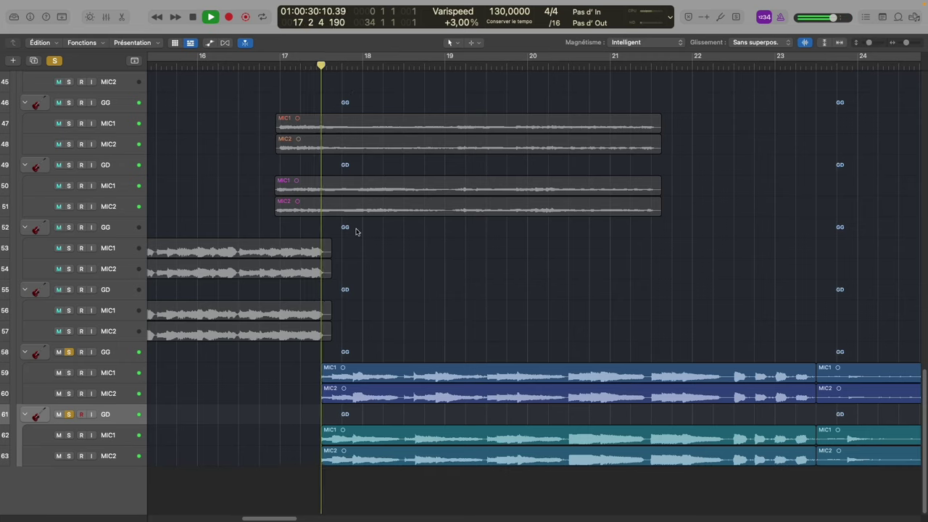
# Play the soloed GG and GD guitar pair on tracks 58 and 61 through bars 18 and 19.
pyautogui.scroll(-3, 356, 231)
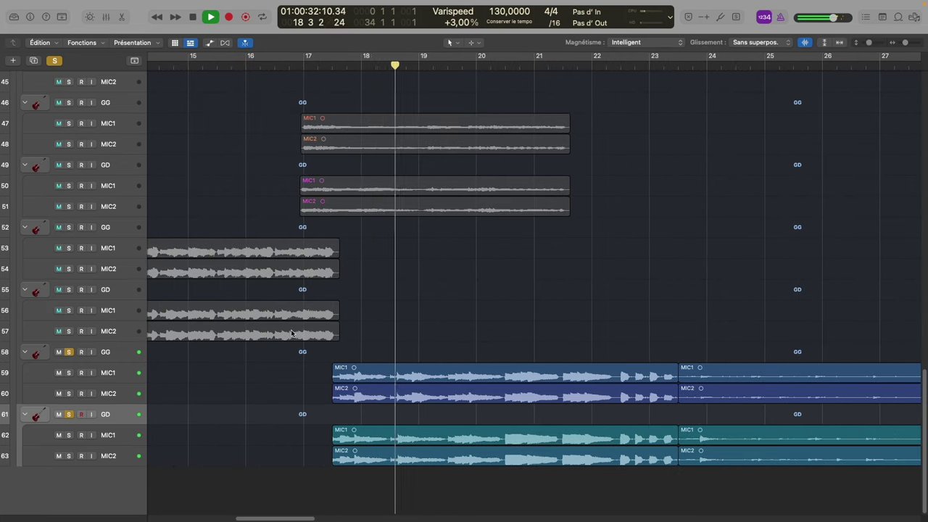
pyautogui.press('x')
pyautogui.press('x')
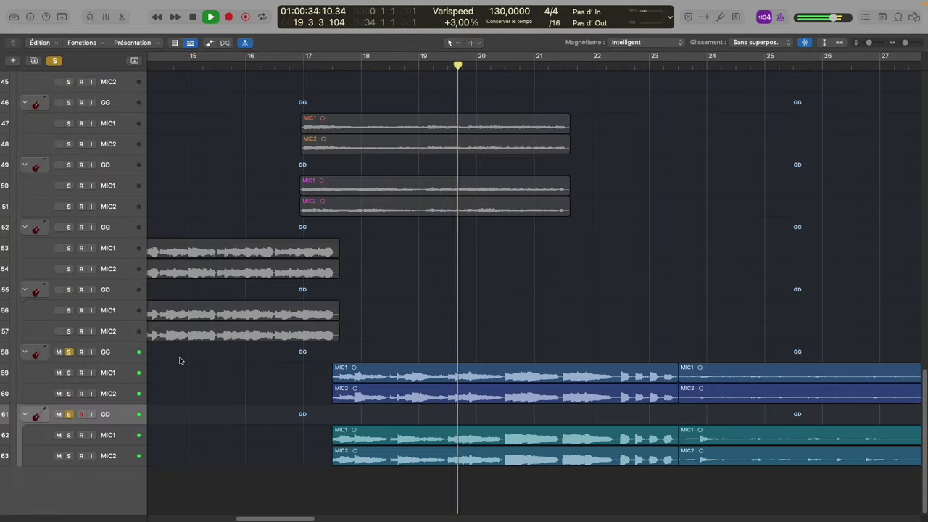
pyautogui.press('space')
# Solo the GG and GD guitar pair on tracks 46 and 49, play their part from the end of bar 16, and clear the solo.
pyautogui.press('s')
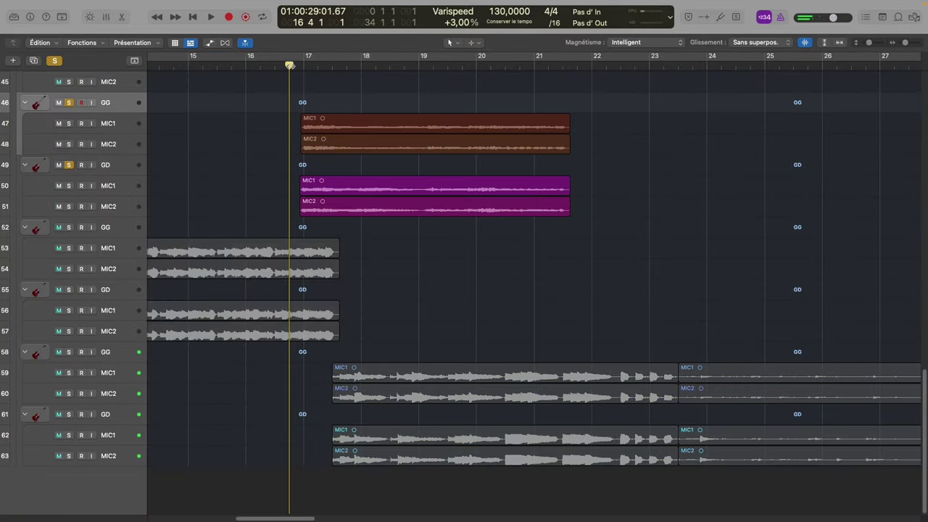
pyautogui.press('space')
pyautogui.scroll(4, 269, 130)
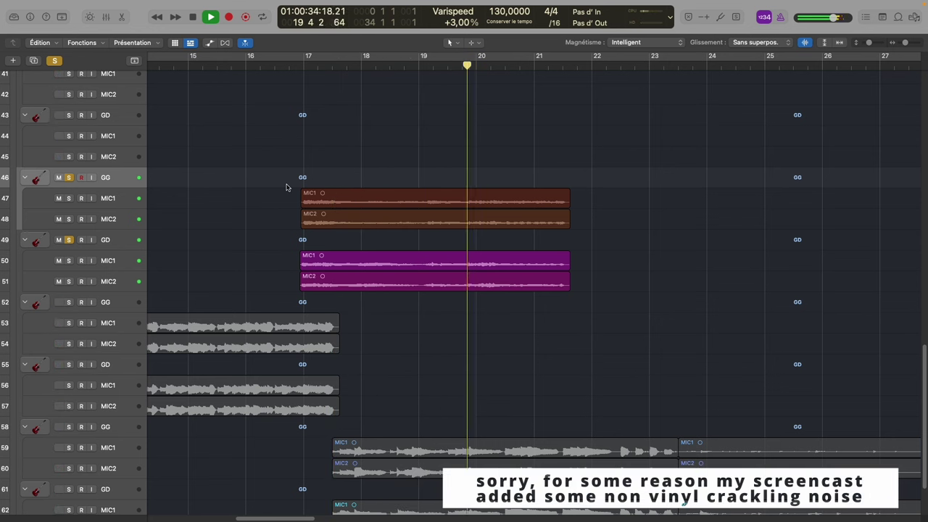
pyautogui.press('space')
pyautogui.press('s')
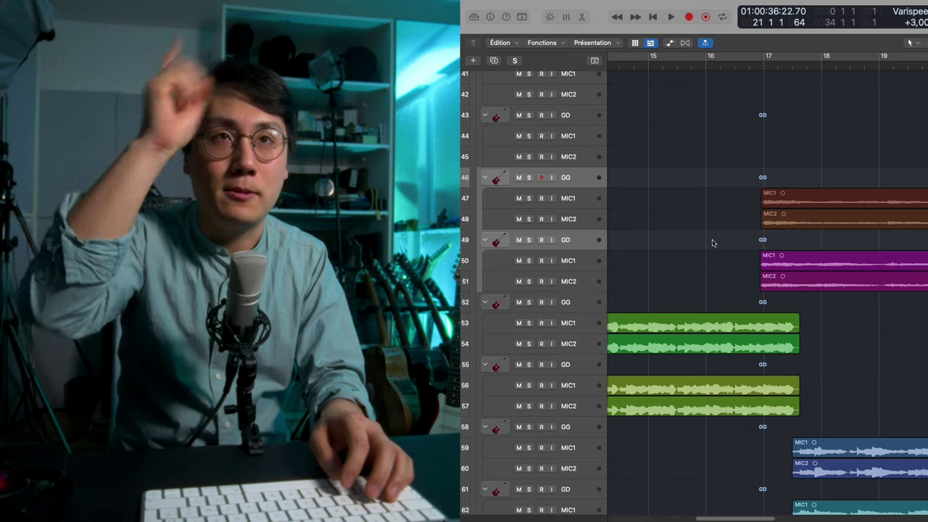
# Play the whole chorus with all tracks from just before bar 17 to the end of bar 23.
pyautogui.click(756, 65)
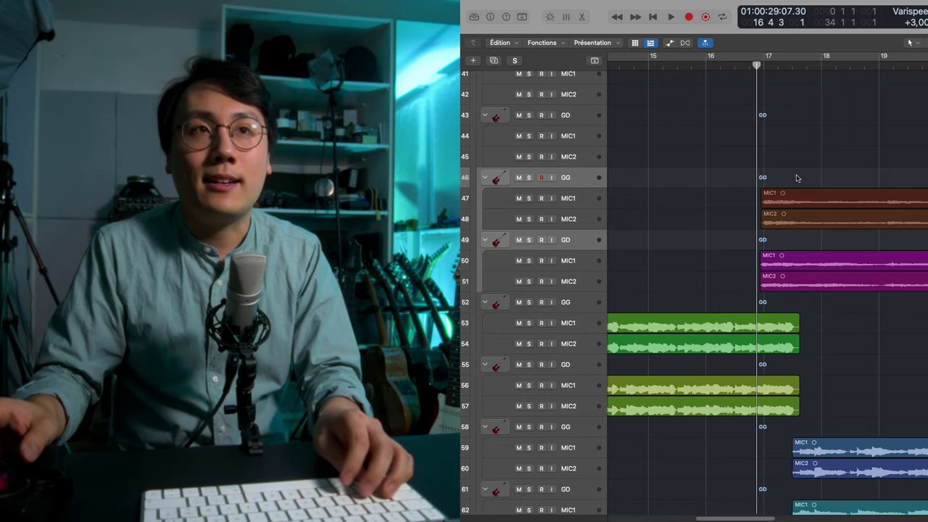
pyautogui.press('super+Left')
pyautogui.hscroll(2, 794, 185)
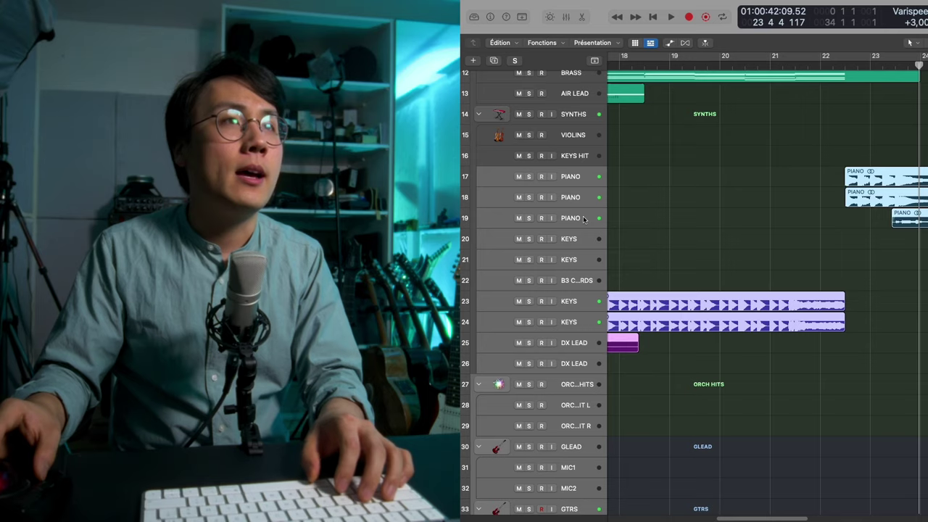
# Solo the three PIANO tracks 17 to 19 and play their part from bar 22.
pyautogui.keyDown('shift'); pyautogui.click(579, 177); pyautogui.keyUp('shift')
pyautogui.press('s')
pyautogui.click(833, 64)
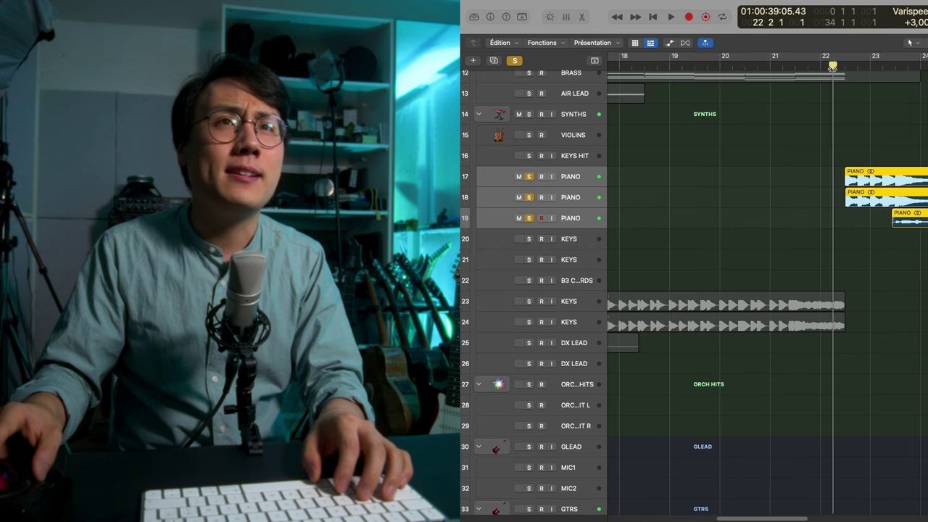
pyautogui.click(914, 112)
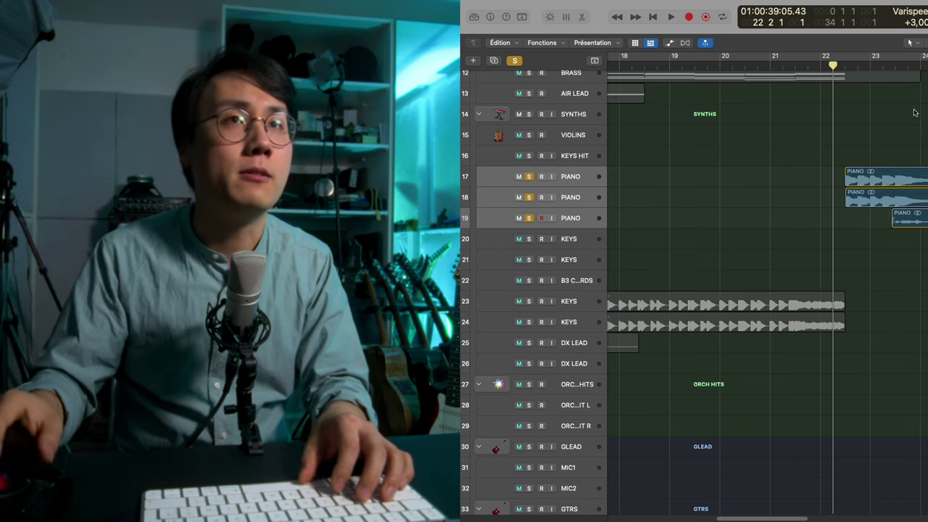
pyautogui.press('space')
# Play the KEYS on track 9 and BELLS on track 10 together with the soloed pianos from bar 22.
pyautogui.scroll(6, 916, 113)
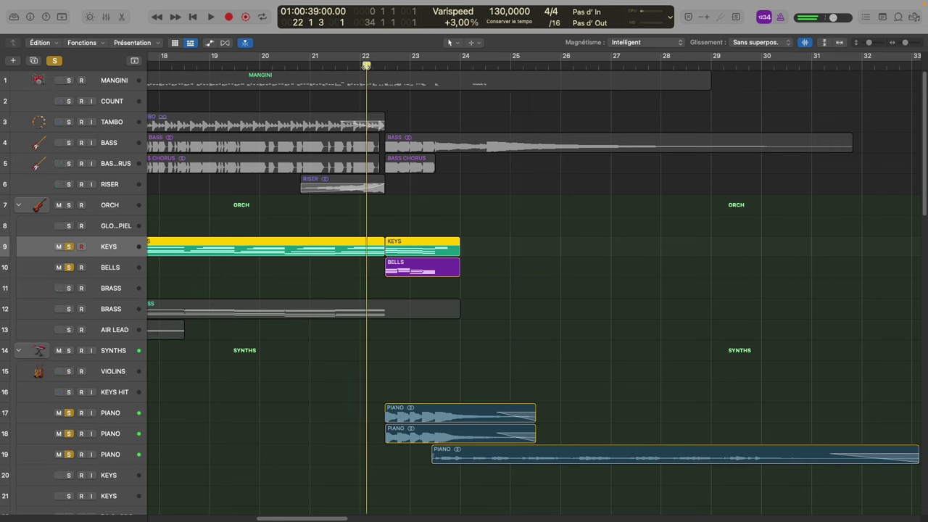
pyautogui.click(491, 209)
pyautogui.press('space')
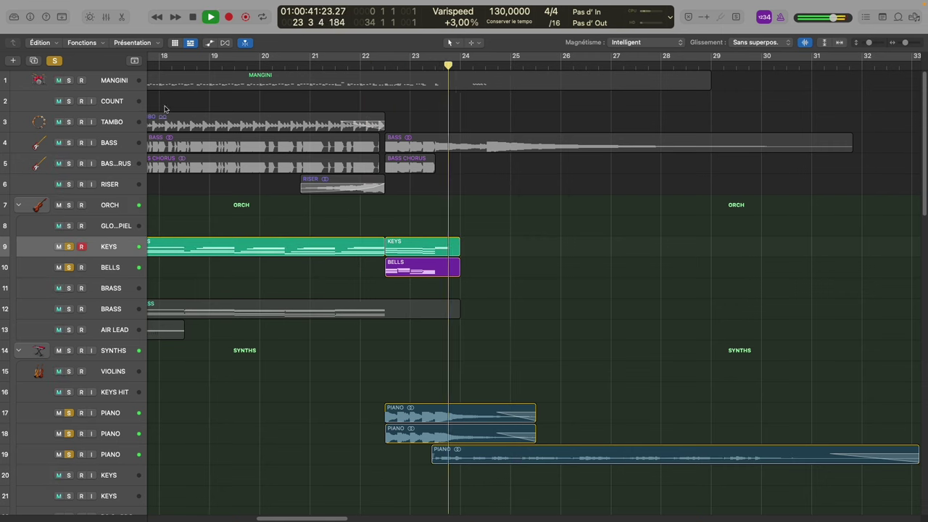
# Clear the solo and inspect the NLS Channel and Pro-Q 3 plug-ins on the MANGINI channel and DoubleTap on the BASS channel.
pyautogui.click(54, 61)
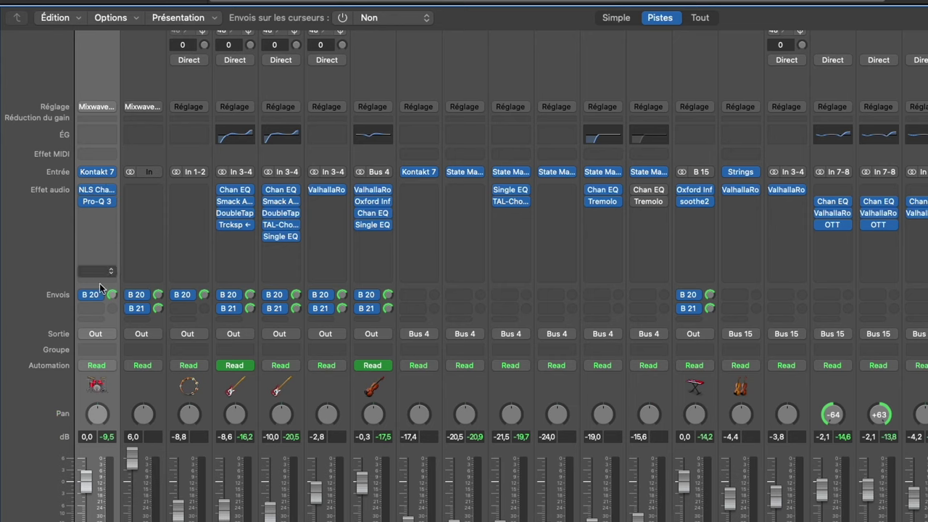
pyautogui.click(100, 192)
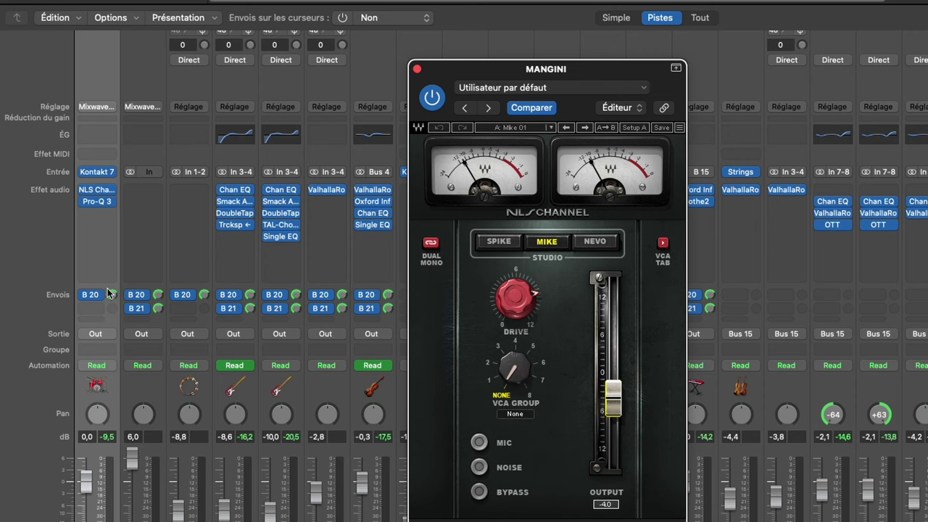
pyautogui.click(96, 201)
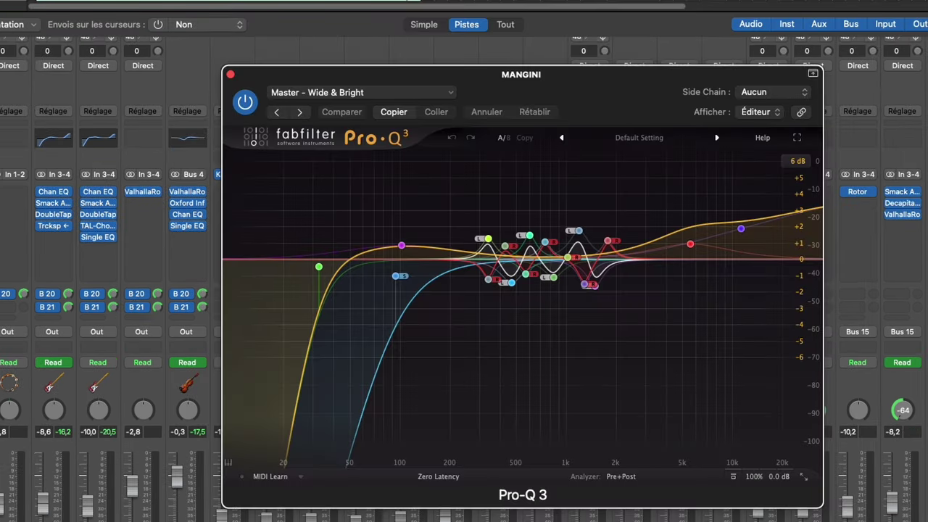
pyautogui.press('super+w')
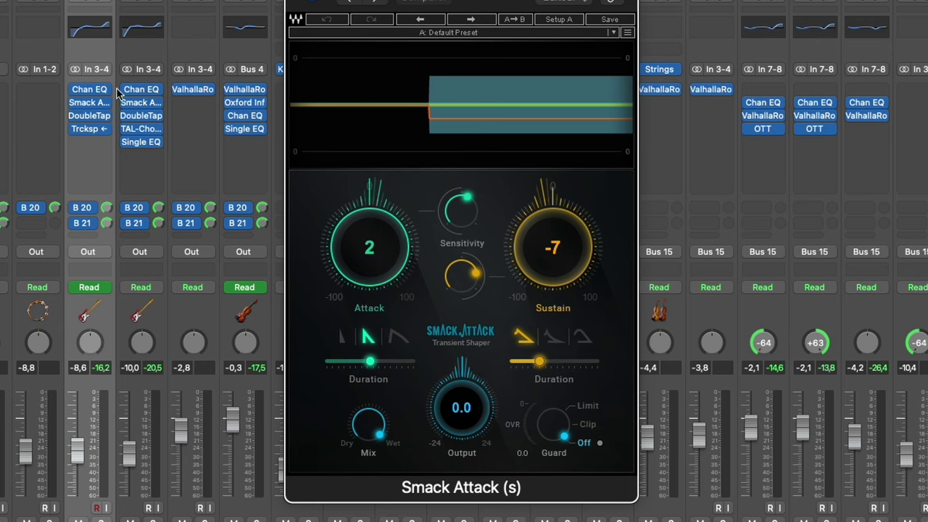
pyautogui.click(89, 115)
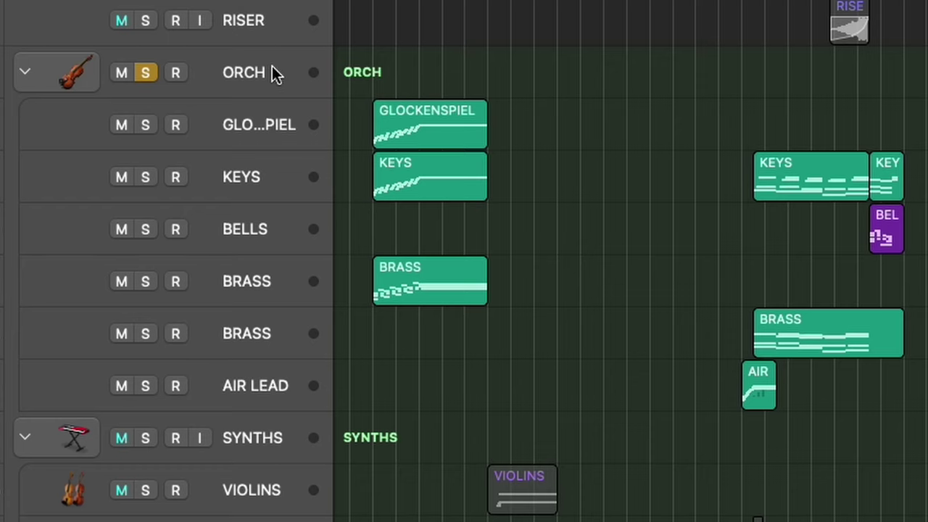
# Select the soloed ORCH stack and play its chorus parts.
pyautogui.click(271, 73)
pyautogui.press('space')
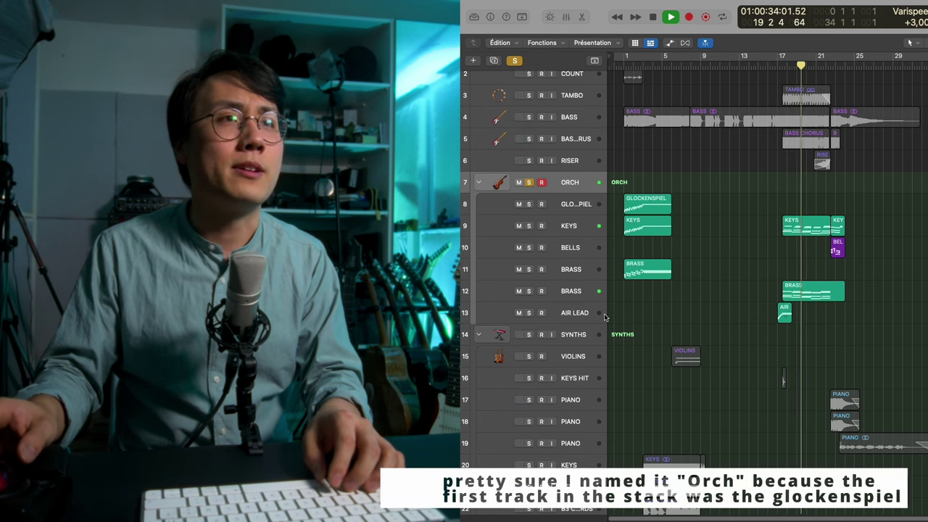
# Inspect the Channel EQ, Single EQ and Valhalla reverb on the ORCH stack's mixer channel during playback.
pyautogui.press('x')
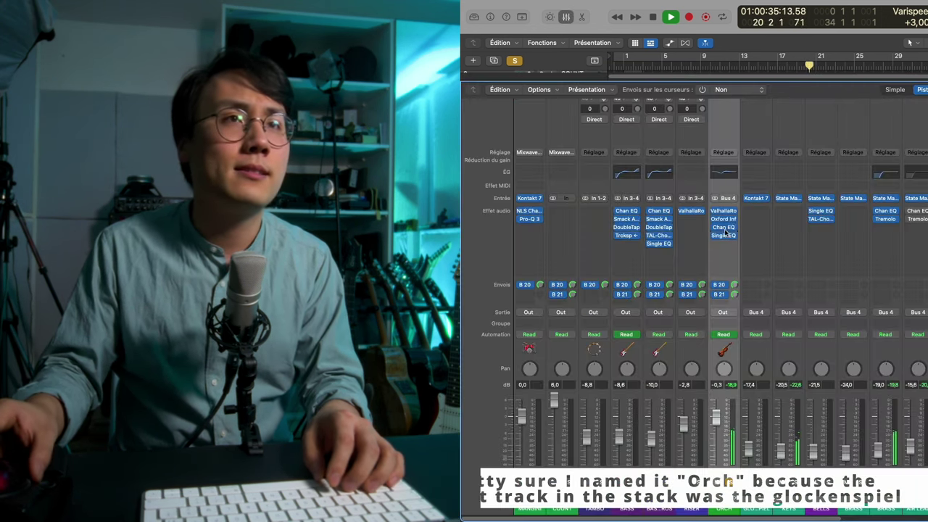
pyautogui.click(734, 227)
pyautogui.press('Escape')
pyautogui.click(725, 228)
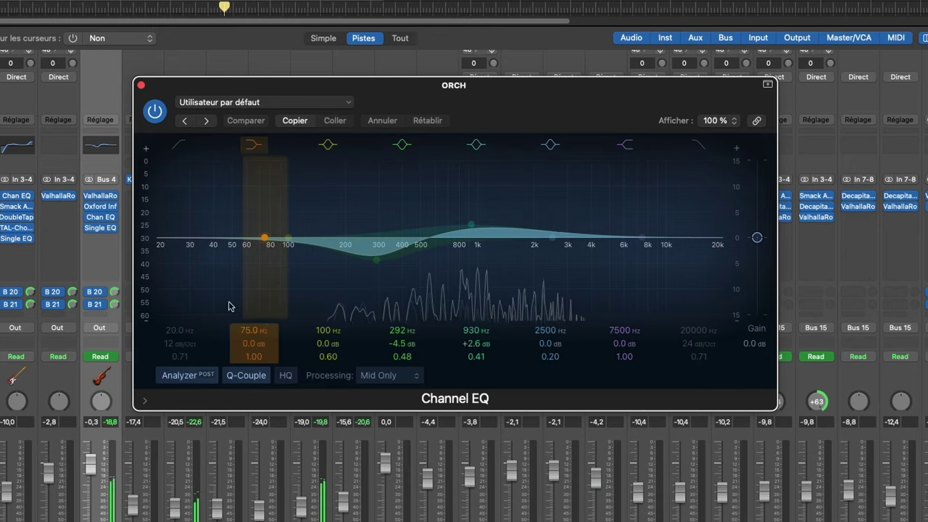
pyautogui.click(97, 228)
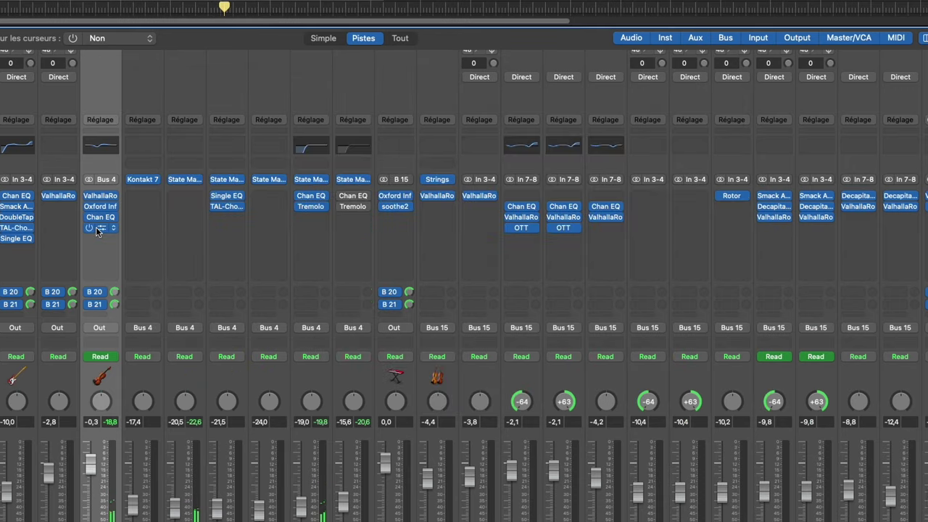
pyautogui.press('super+w')
pyautogui.click(100, 197)
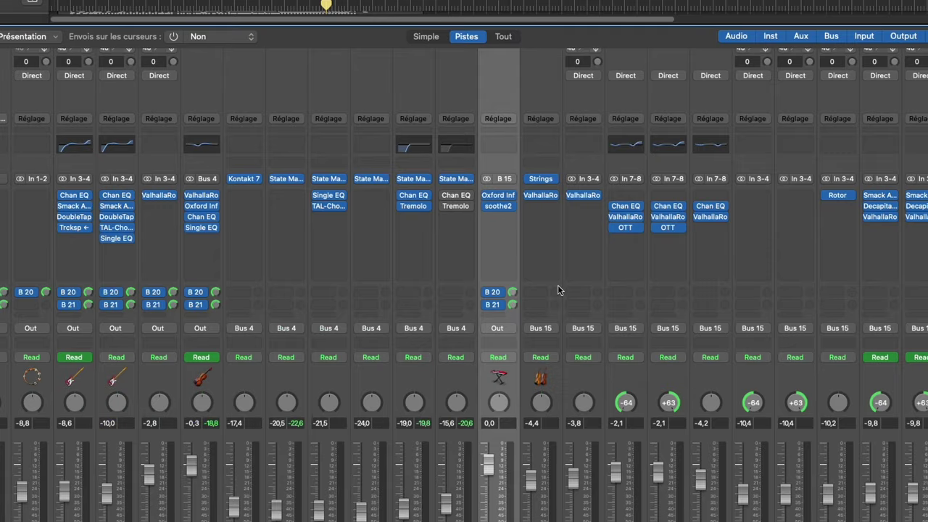
# Inspect the Oxford Inflator and soothe2 plug-ins on the SYNTHS stack's channel while the synth parts play.
pyautogui.hscroll(5, 558, 285)
pyautogui.click(227, 197)
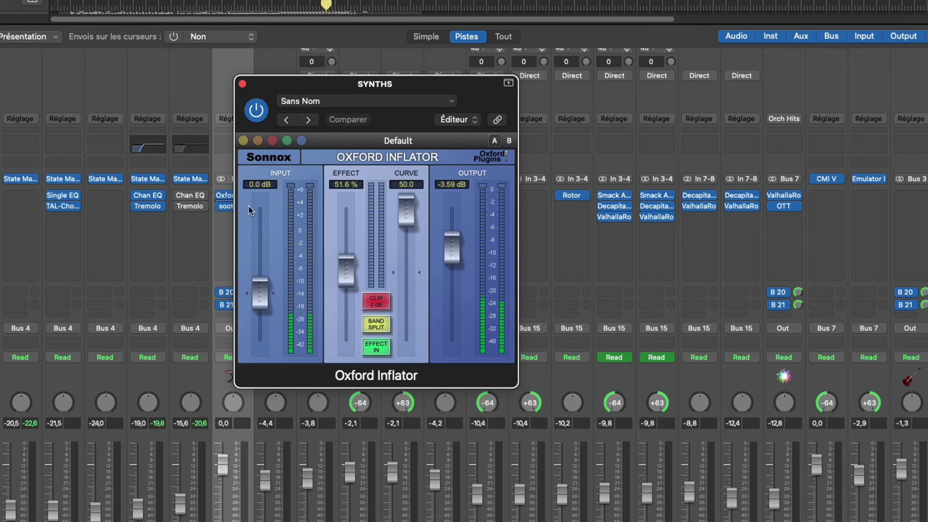
pyautogui.press('super+w')
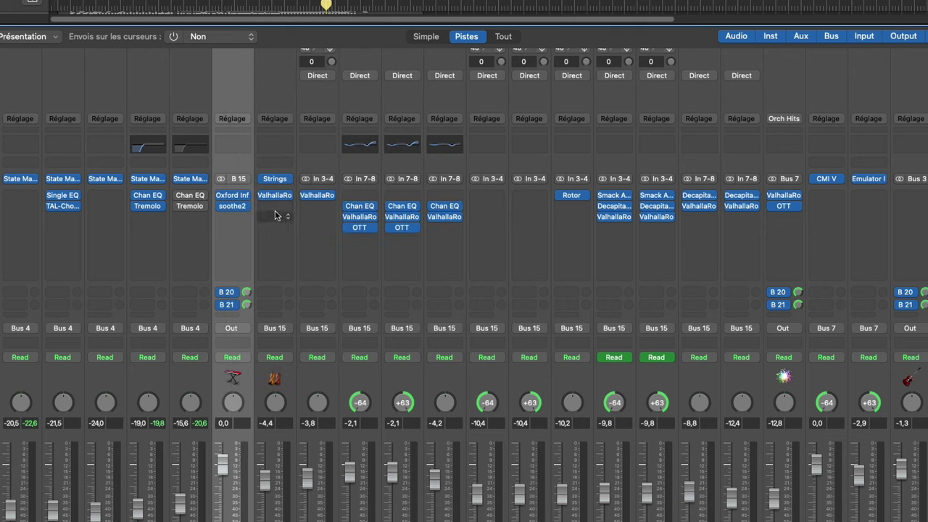
pyautogui.click(233, 208)
pyautogui.press('x')
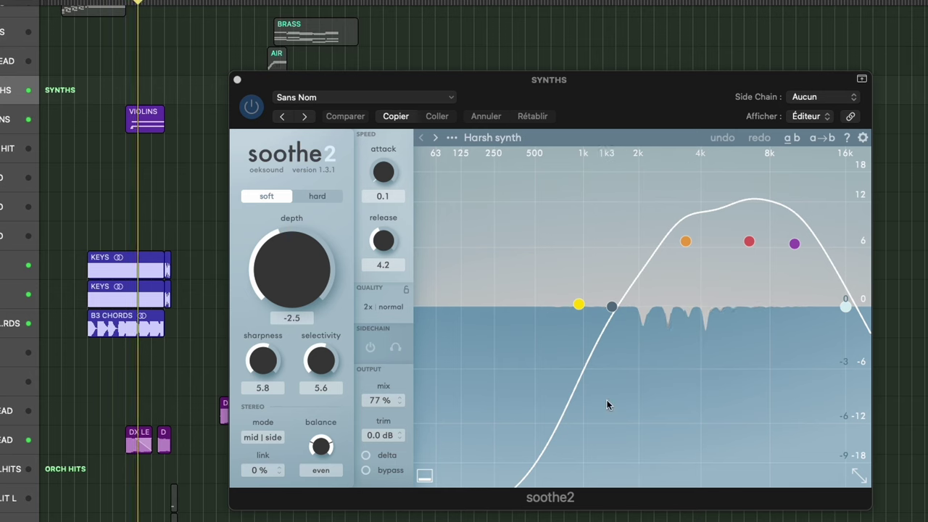
pyautogui.click(599, 96)
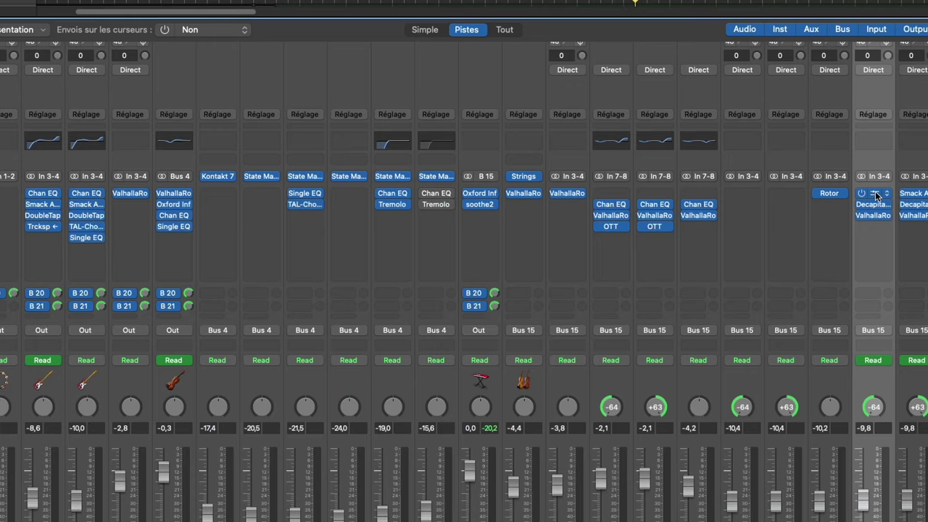
# Inspect the Smack Attack plug-in on the KEYS channel, and look over the ORCH HITS and guitar channels in the mixer.
pyautogui.click(875, 194)
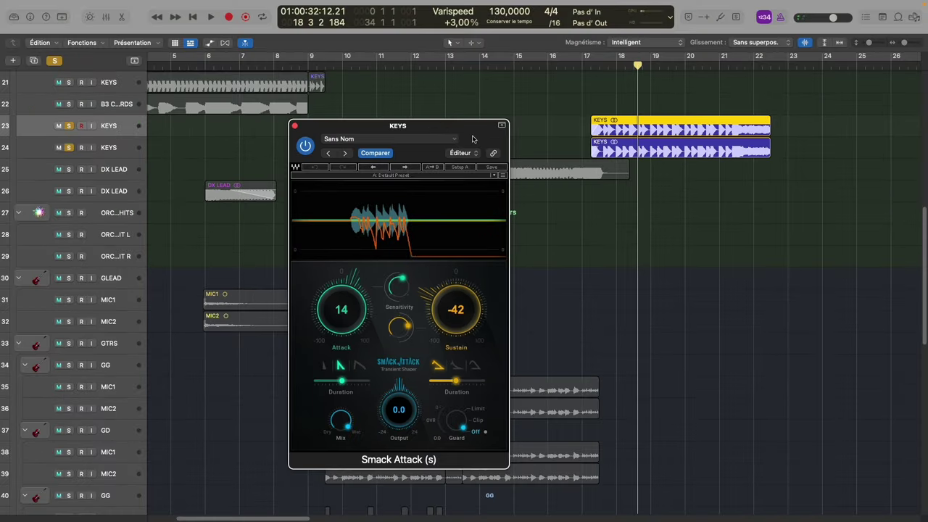
pyautogui.click(295, 125)
pyautogui.press('x')
pyautogui.hscroll(8, 392, 375)
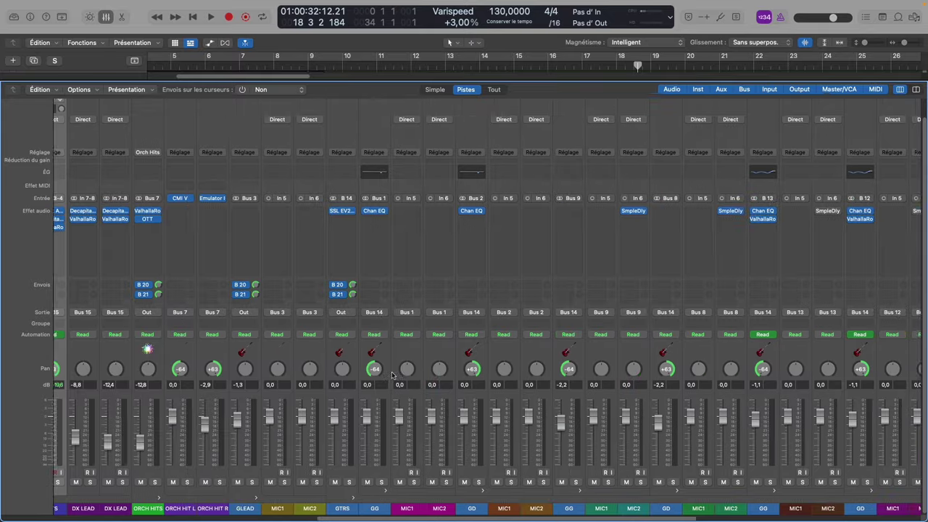
pyautogui.hscroll(3, 393, 374)
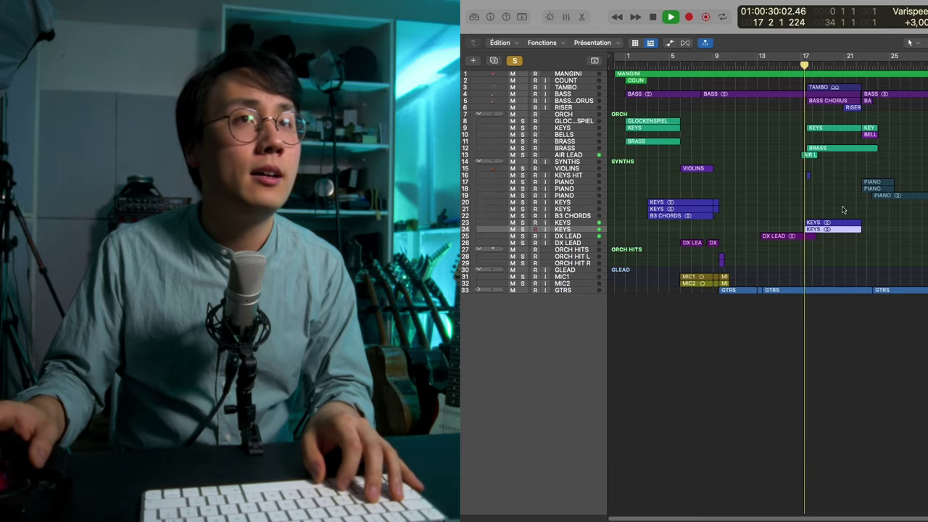
# Play the soloed chorus parts with the mixer shown, and inspect the SSLComp plug-in on the mono parallel channel.
pyautogui.press('x')
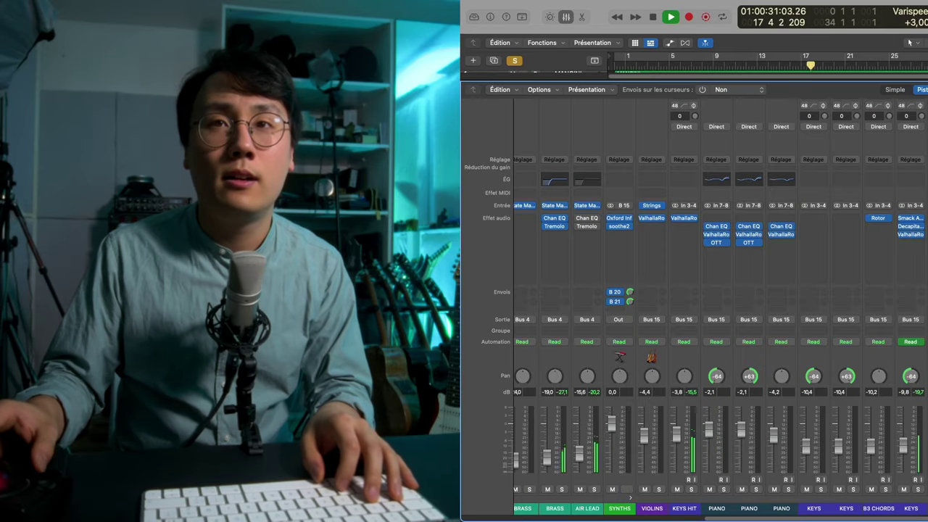
pyautogui.press('space')
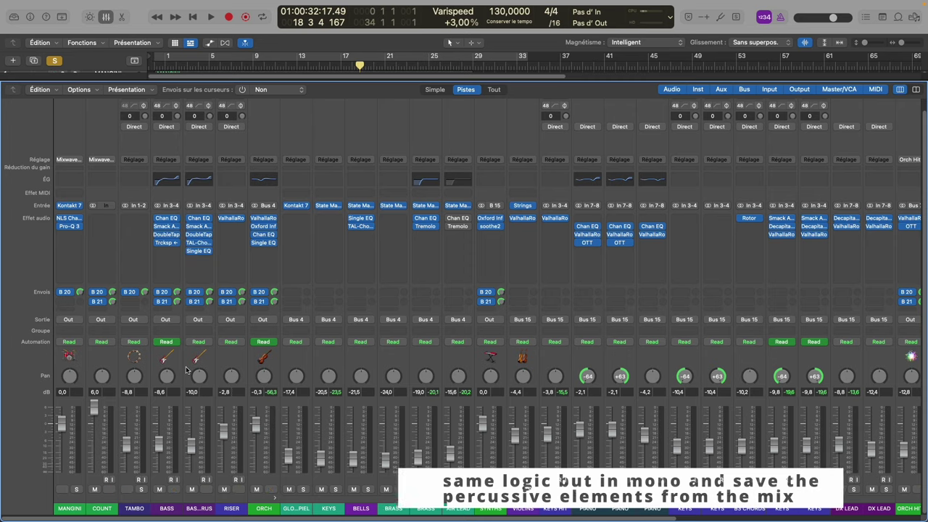
pyautogui.hscroll(10, 187, 363)
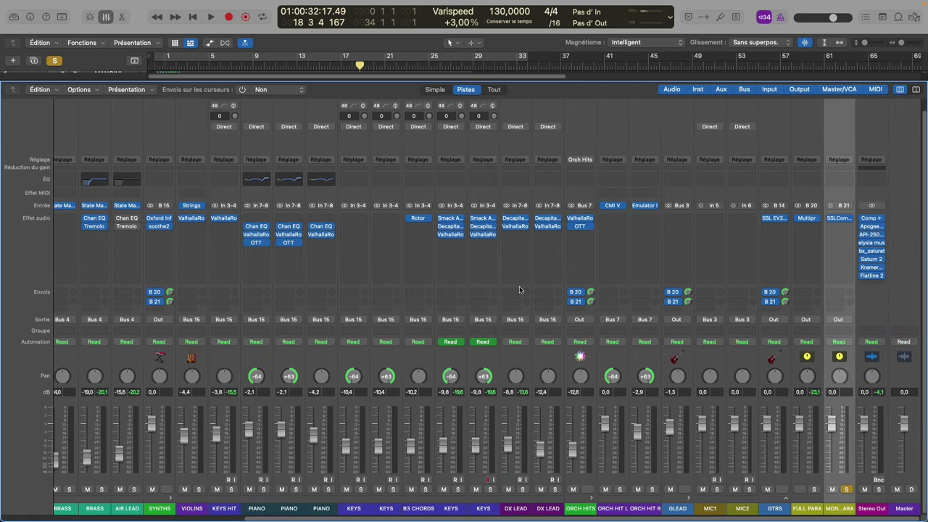
pyautogui.click(841, 219)
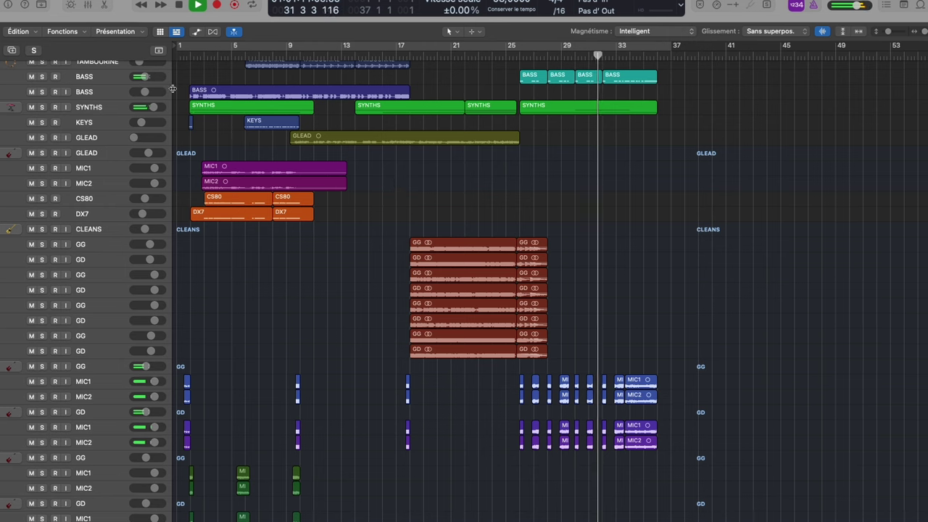
# Expand the SYNTHS stack in the 98 BPM project and look through its track list from drums to guitars.
pyautogui.click(6, 107)
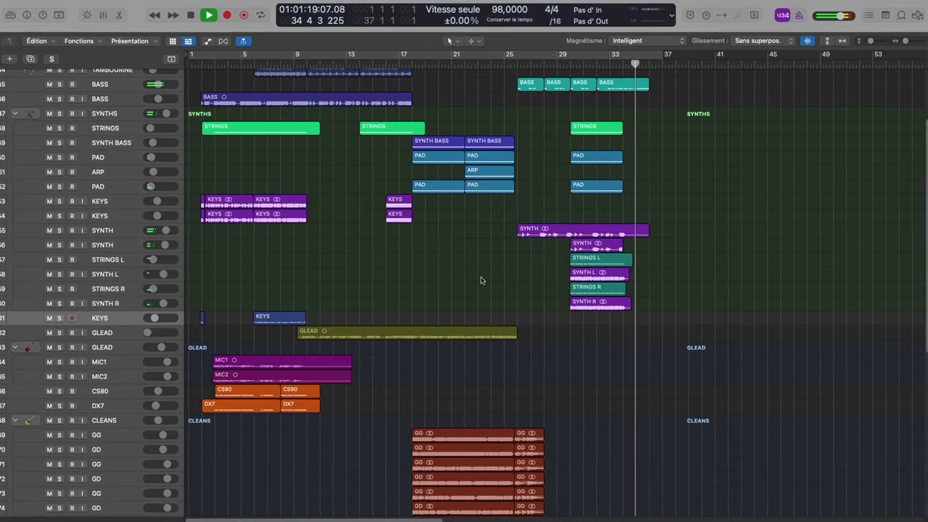
pyautogui.scroll(5, 481, 280)
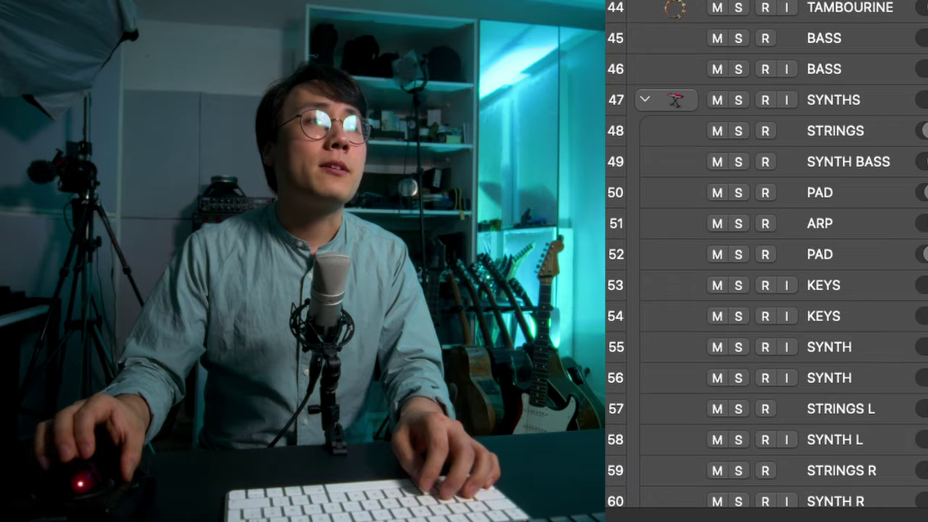
pyautogui.scroll(-20, 696, 201)
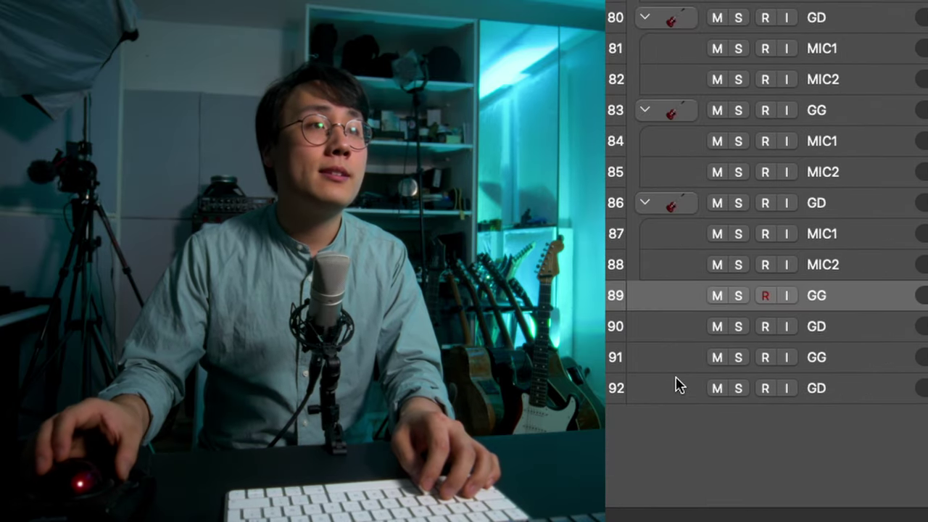
pyautogui.click(702, 388)
pyautogui.scroll(6, 688, 385)
pyautogui.scroll(-6, 689, 385)
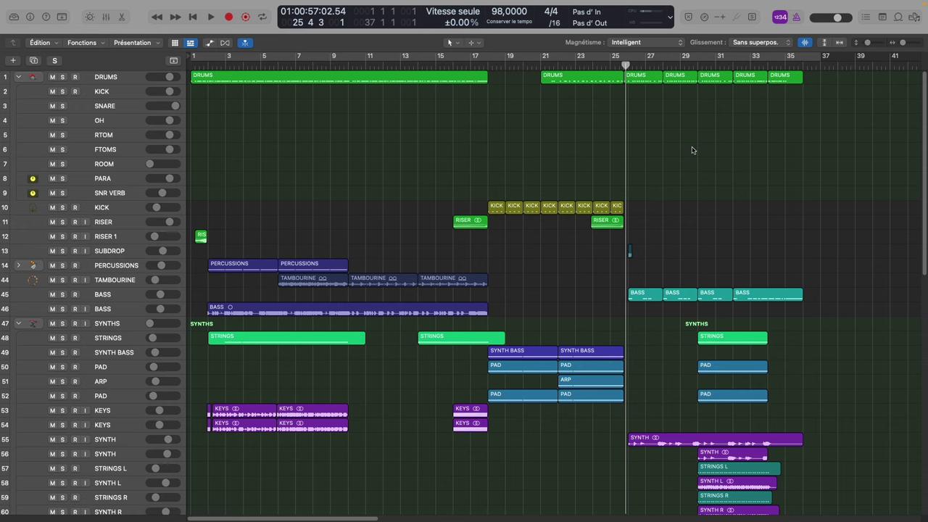
pyautogui.scroll(-1, 693, 150)
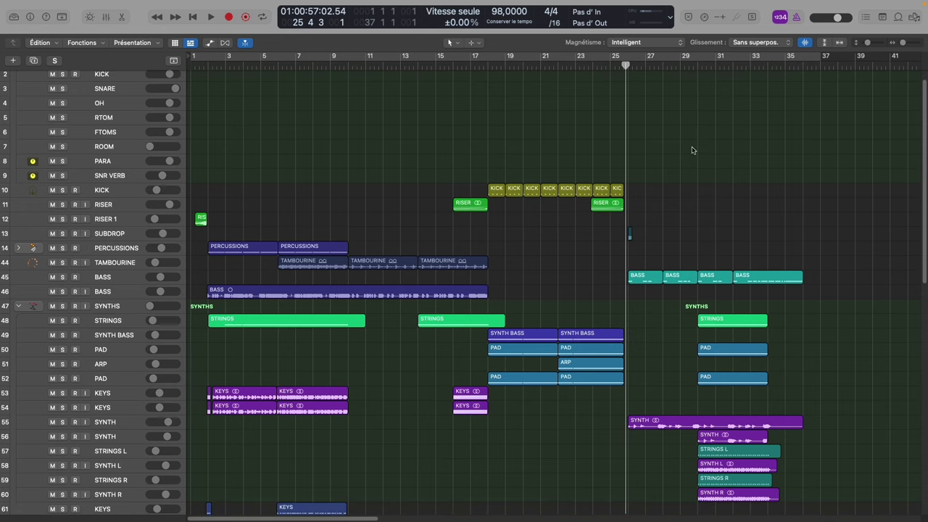
pyautogui.scroll(-20, 716, 181)
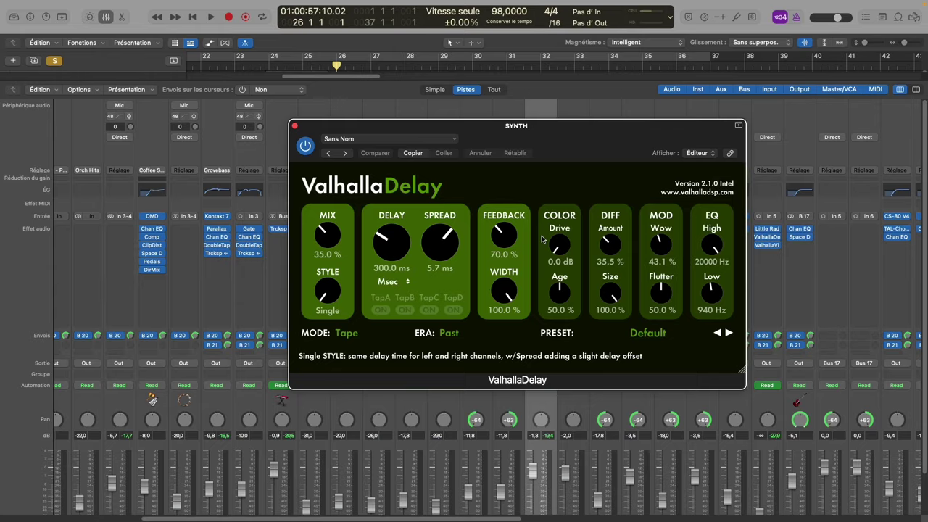
# Inspect the ValhallaDelay, Decapitator and Channel EQ plug-ins on the two SYNTH channels.
pyautogui.press('super+w')
pyautogui.click(541, 245)
pyautogui.press('super+w')
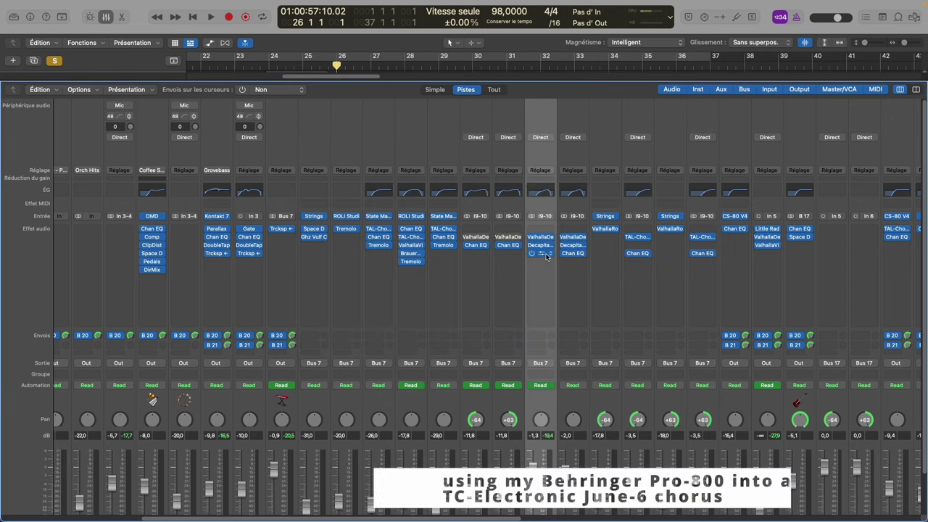
pyautogui.click(573, 253)
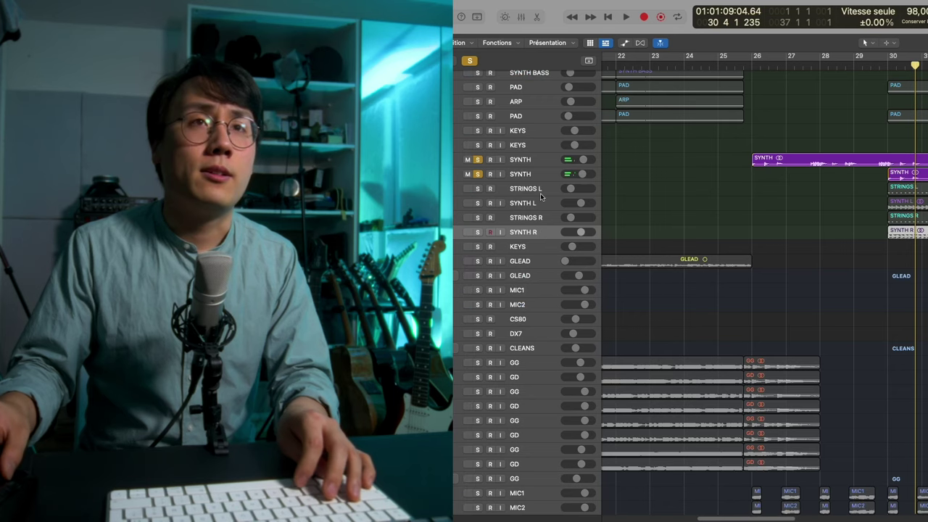
# Solo the STRINGS L, SYNTH L, STRINGS R and SYNTH R tracks and play them from just before bar 30.
pyautogui.keyDown('alt'); pyautogui.click(478, 190); pyautogui.keyUp('alt')
pyautogui.click(528, 190)
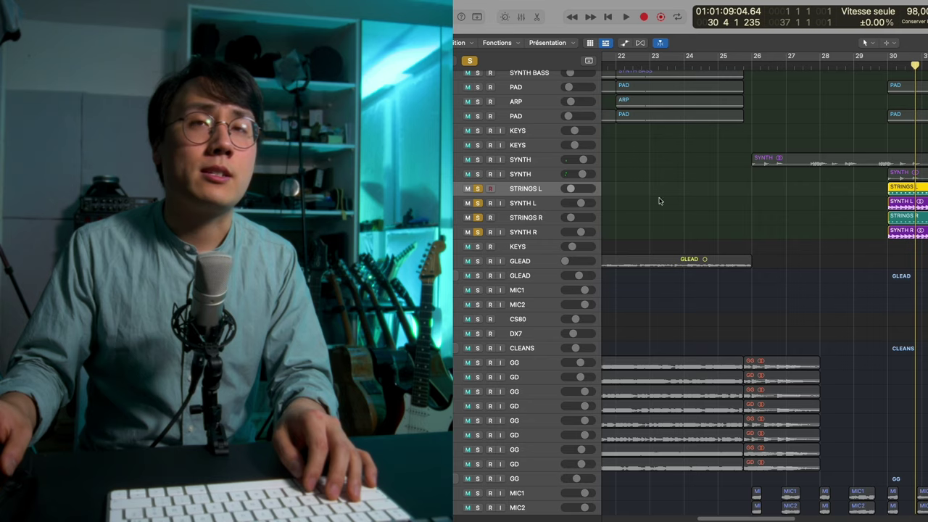
pyautogui.press('super+Right')
pyautogui.press('super+Right')
pyautogui.press('super+Right')
pyautogui.press('super+Down')
pyautogui.press('super+Down')
pyautogui.press('super+Down')
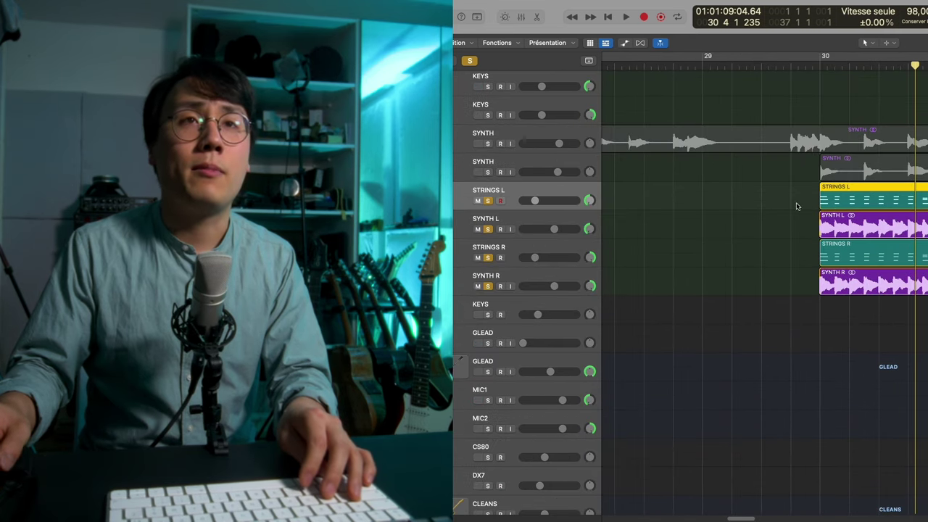
pyautogui.click(818, 266)
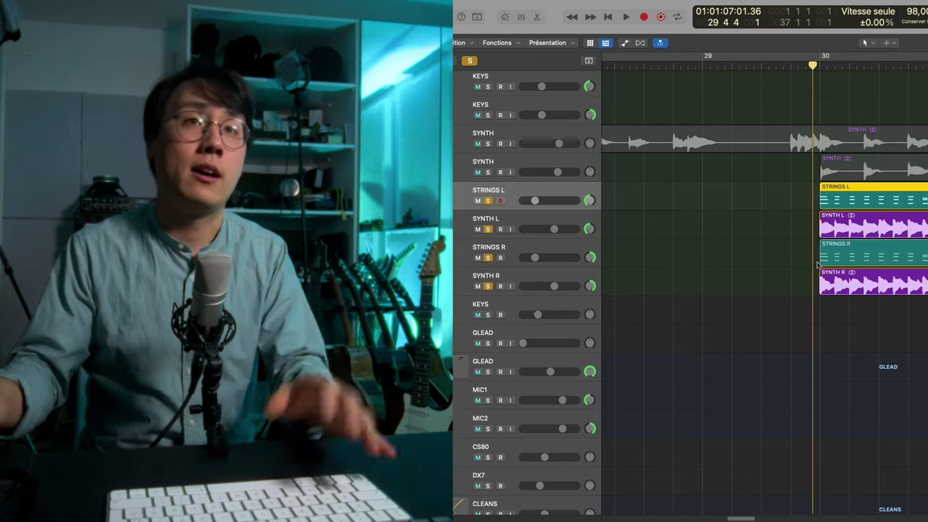
pyautogui.press('space')
# Mute the STRINGS L and STRINGS R parts during playback, and restore them.
pyautogui.press('super+Left')
pyautogui.press('super+Left')
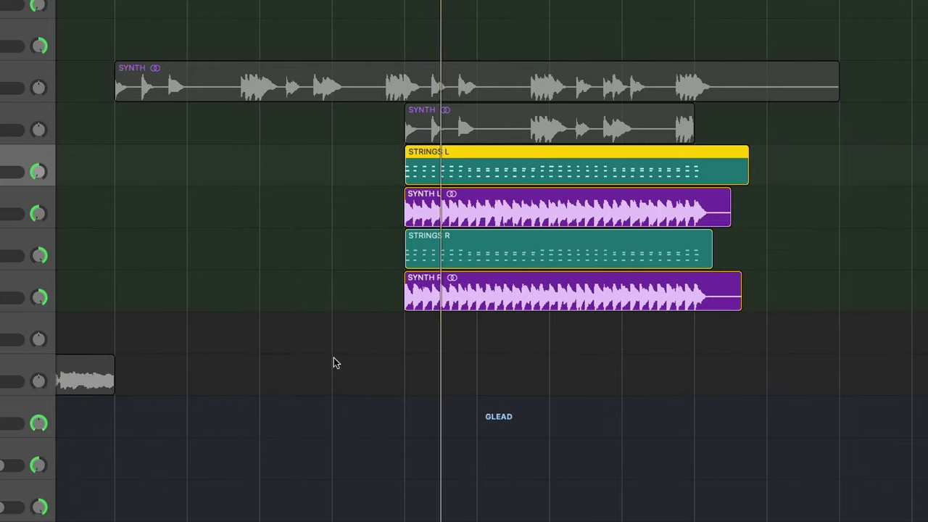
pyautogui.keyDown('shift'); pyautogui.click(429, 235); pyautogui.keyUp('shift')
pyautogui.hotkey('ctrl', 'm')
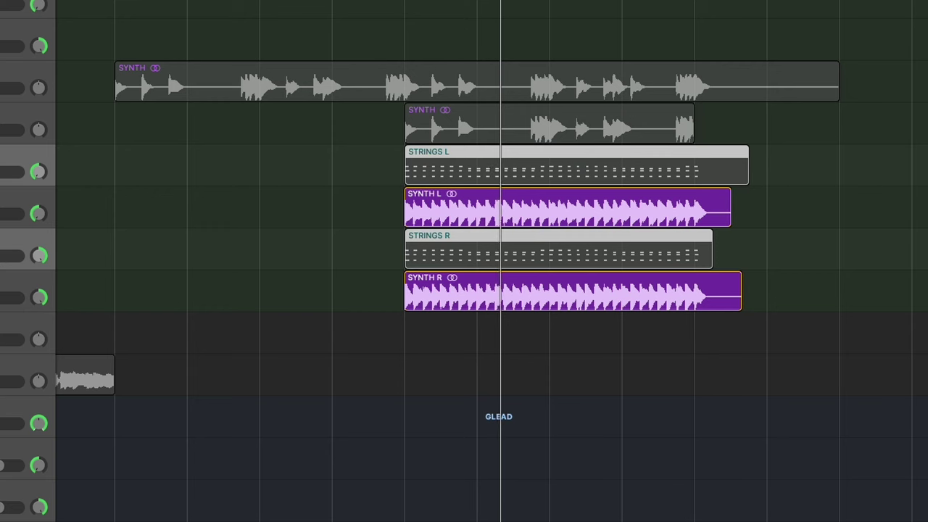
pyautogui.hotkey('ctrl', 'm')
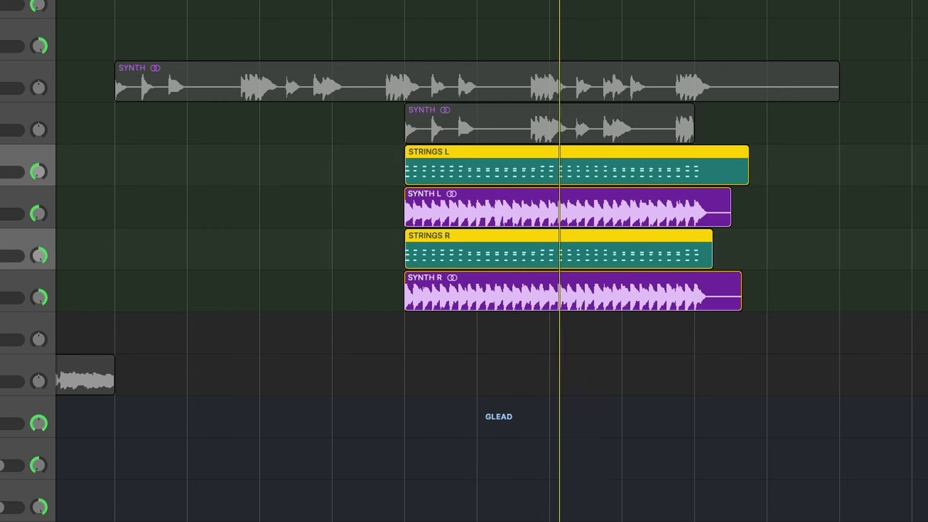
# Mute the SYNTH L and SYNTH R tracks so only the STRINGS L and STRINGS R layers play.
pyautogui.press('m')
pyautogui.press('Down')
pyautogui.press('m')
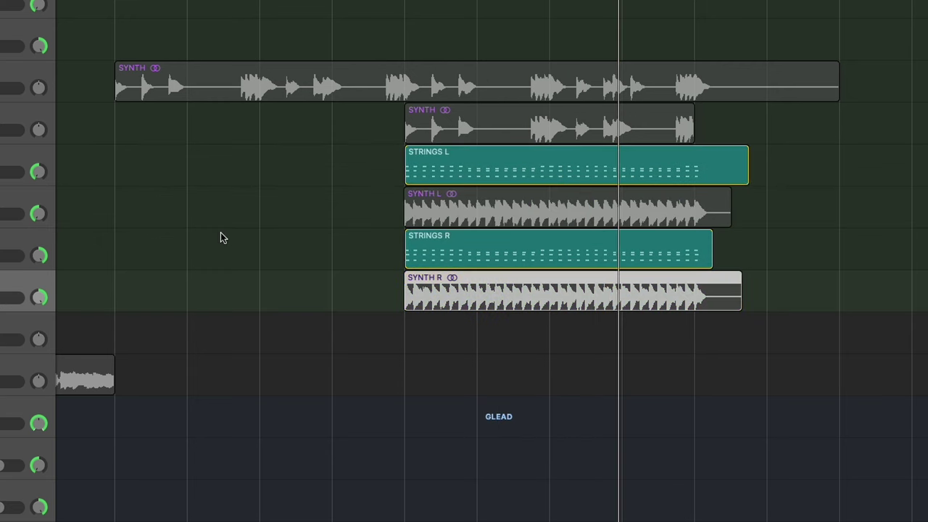
# Add the upper PAD track and the STRINGS track to the solo alongside the lower PAD.
pyautogui.scroll(5, 220, 238)
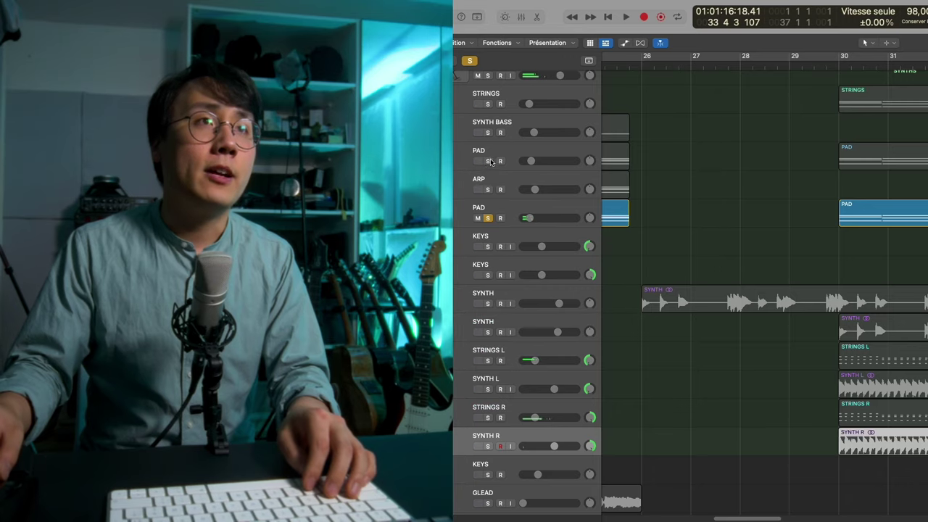
pyautogui.click(487, 161)
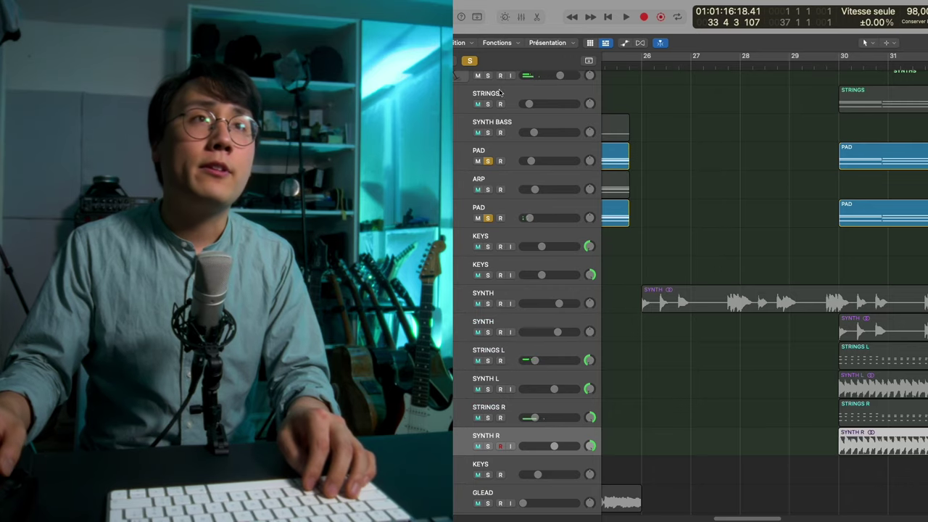
pyautogui.click(488, 104)
# Inspect the State Machine Faded Keys instrument on the upper PAD track, and close its window.
pyautogui.press('Return')
pyautogui.press('x')
pyautogui.press('x')
pyautogui.press('x')
pyautogui.press('x')
pyautogui.click(506, 95)
pyautogui.press('x')
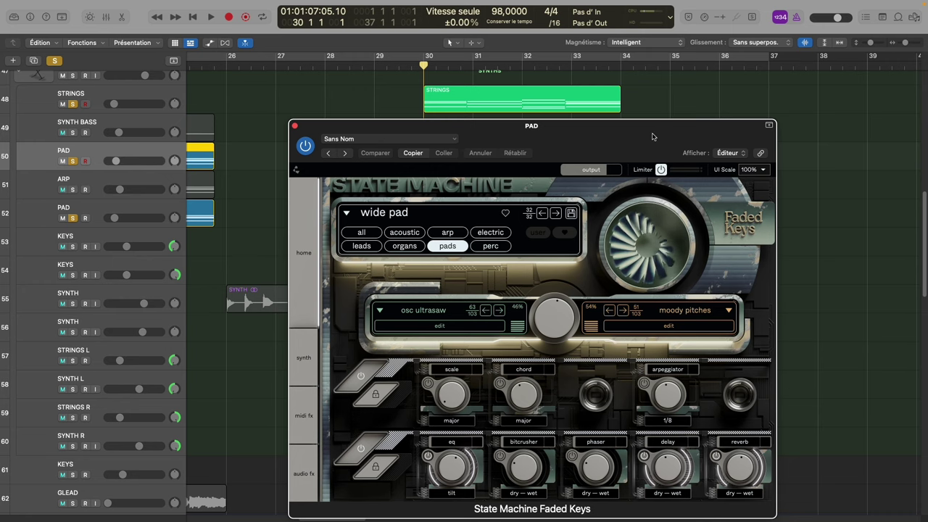
pyautogui.press('super+w')
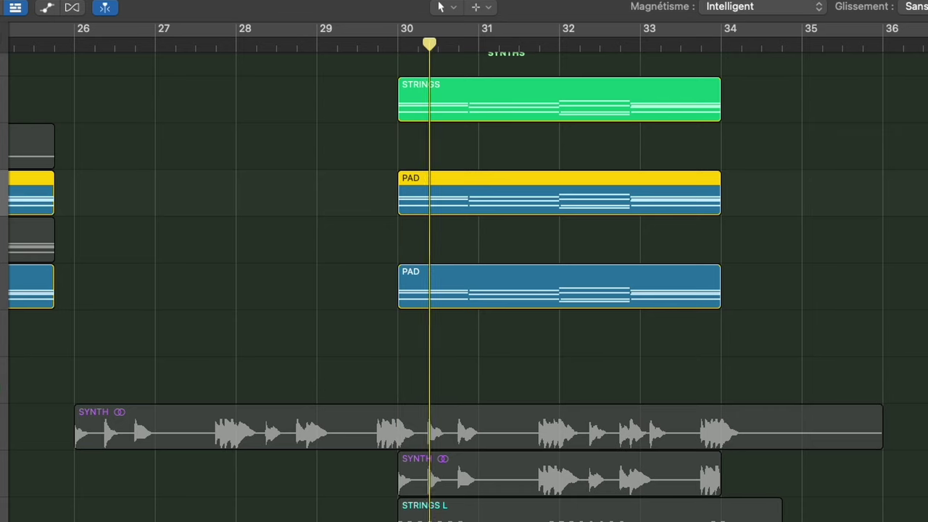
# Add the remaining SYNTHS parts to the solo and play them with the STRINGS and PAD layers.
pyautogui.press('s')
pyautogui.scroll(-2, 284, 370)
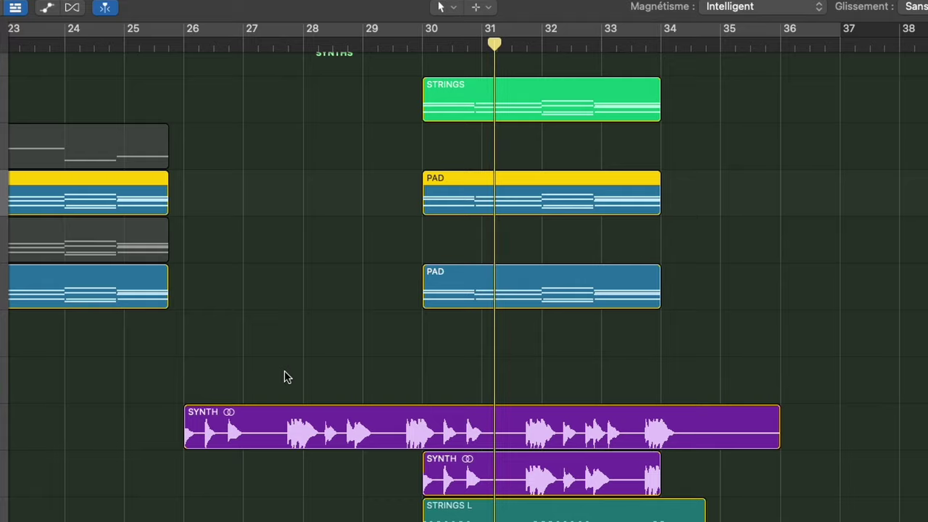
# Solo the BASS track that starts at bar 26 and inspect its Kontakt 7 ShinzBass instrument.
pyautogui.scroll(3, 284, 370)
pyautogui.scroll(10, 284, 371)
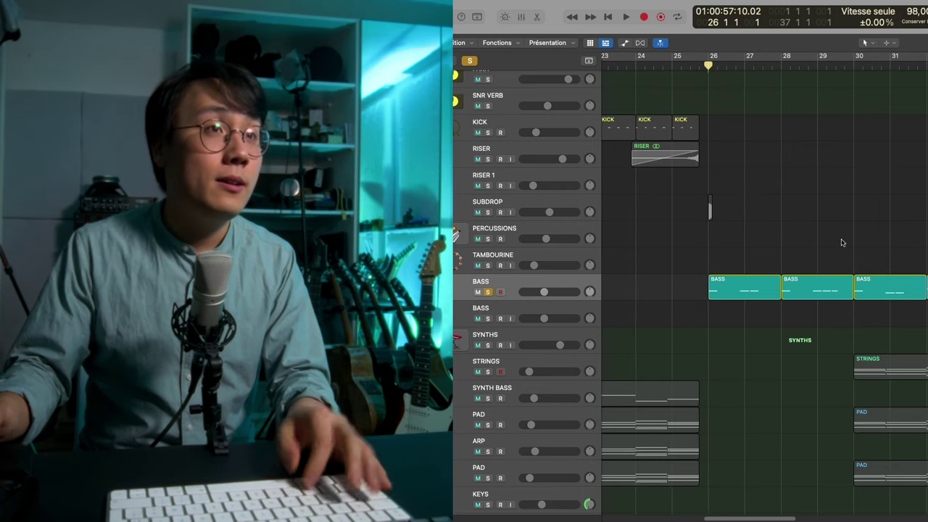
pyautogui.press('x')
pyautogui.click(631, 216)
pyautogui.press('x')
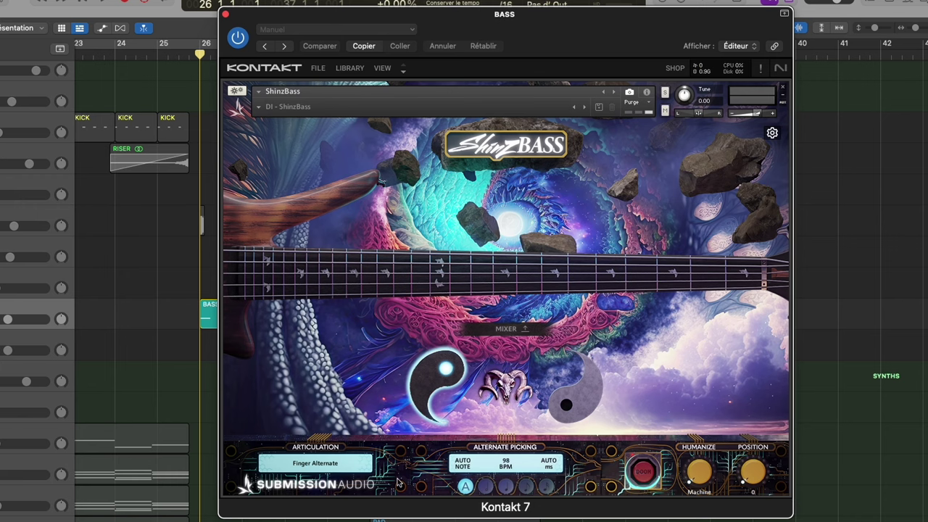
pyautogui.press('super+w')
# Inspect the Channel EQ and DoubleTap plug-ins on the BASS mixer channel.
pyautogui.press('x')
pyautogui.press('x')
pyautogui.press('x')
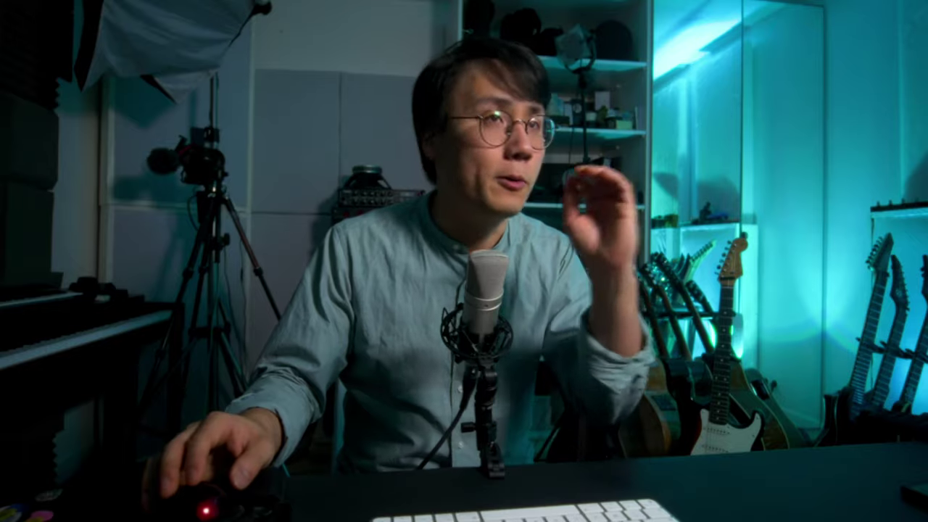
pyautogui.click(111, 245)
pyautogui.press('x')
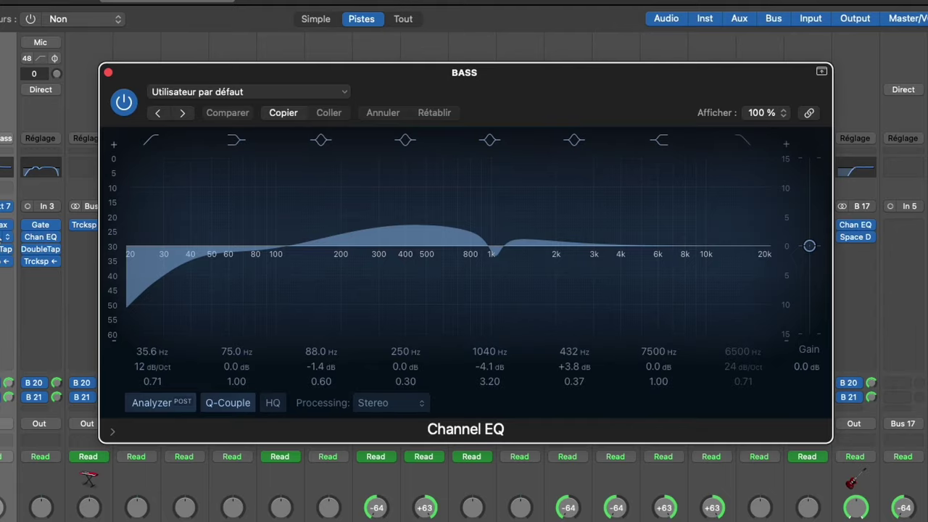
pyautogui.click(87, 217)
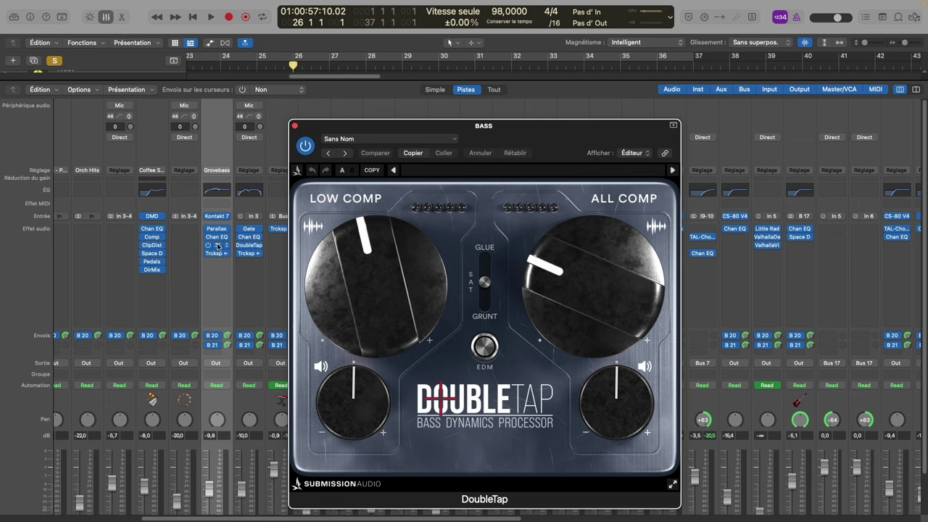
pyautogui.click(217, 247)
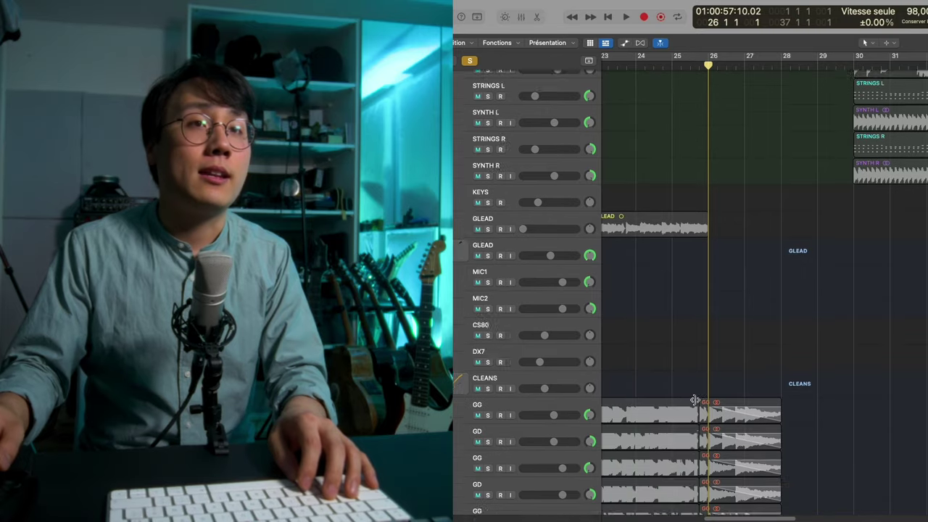
# Solo the GG and GD guitar stacks whose MIC1 and MIC2 regions start at bar 26.
pyautogui.scroll(-10, 695, 290)
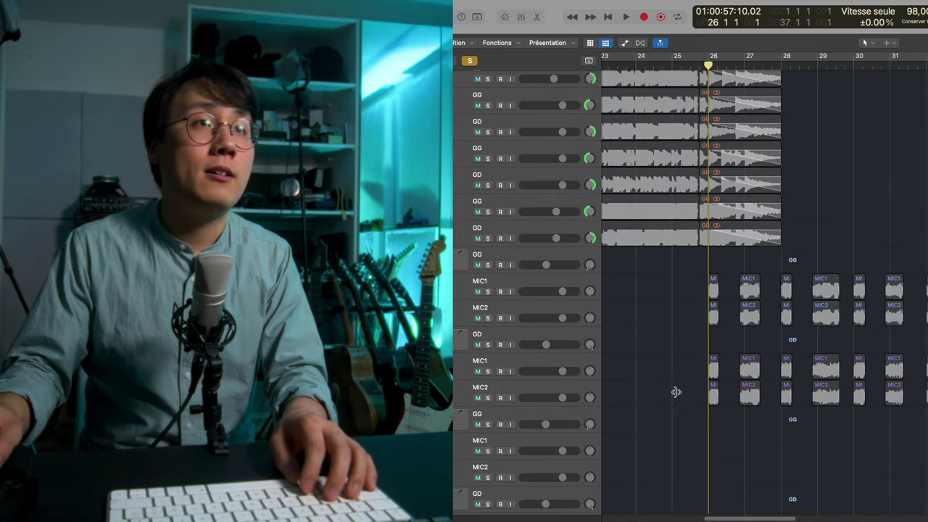
pyautogui.click(527, 260)
pyautogui.press('s')
pyautogui.click(527, 338)
pyautogui.press('s')
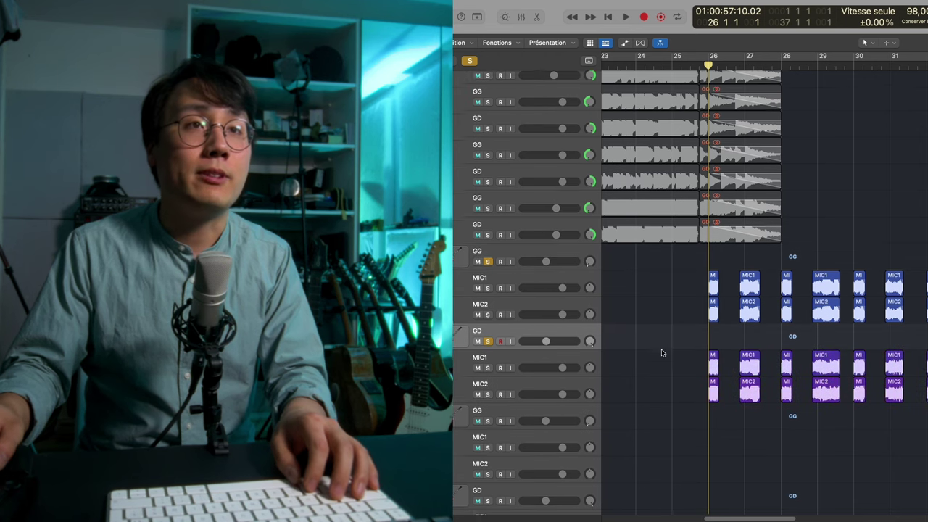
# Inspect the Sample Delay plug-in on the MIC2 mixer channel of the soloed GD guitar stack.
pyautogui.press('x')
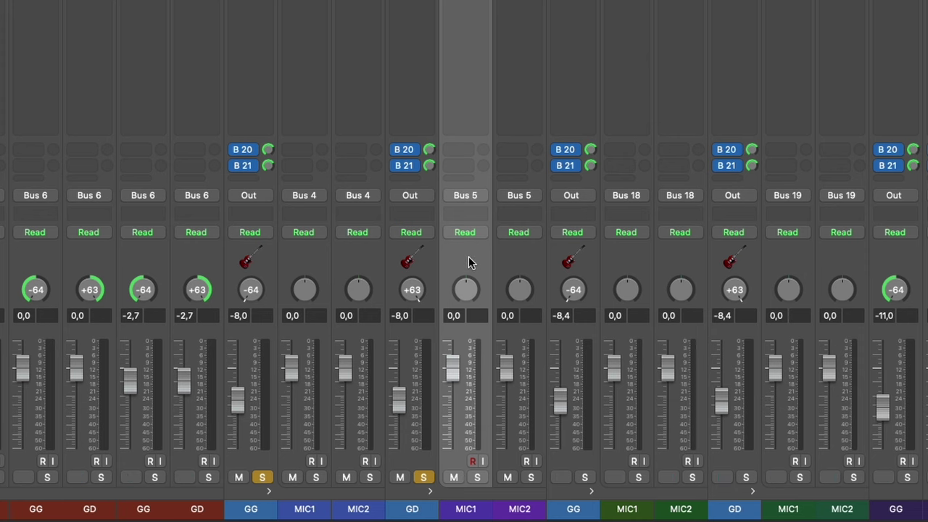
pyautogui.click(513, 258)
pyautogui.click(521, 2)
pyautogui.click(521, 159)
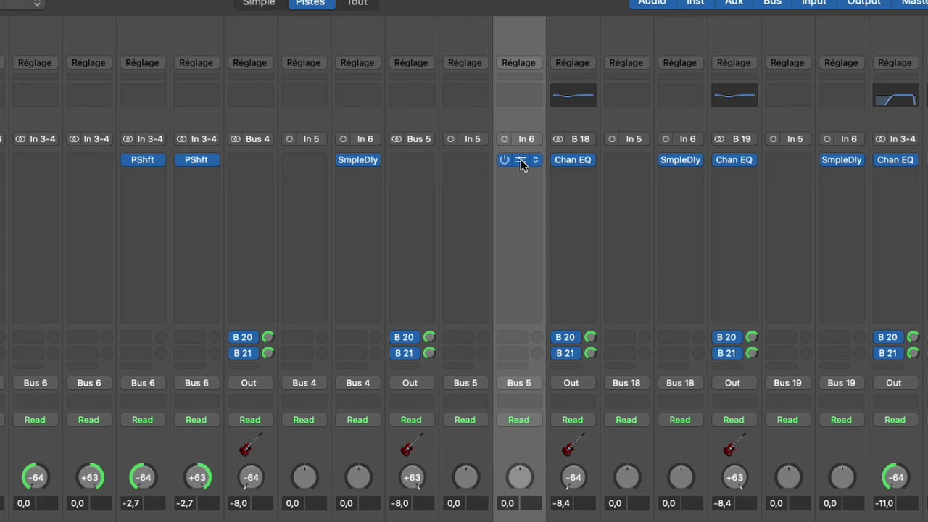
pyautogui.click(521, 160)
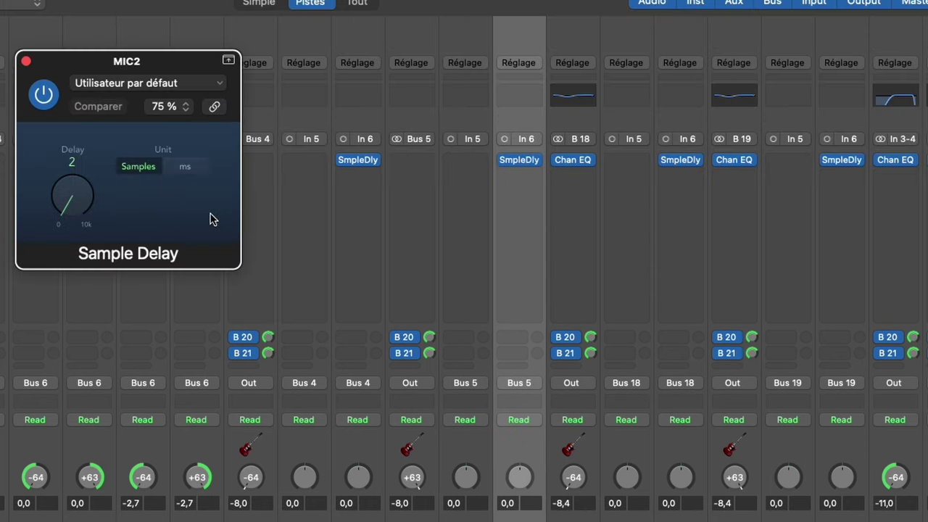
pyautogui.click(527, 166)
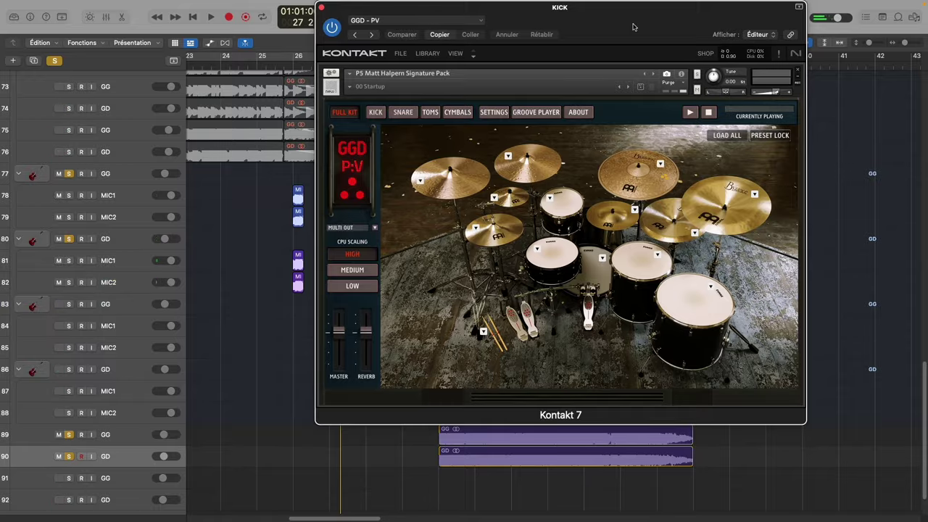
# List the available snare drums in the PS Matt Halpern Signature Pack kit of the KICK track's Kontakt 7.
pyautogui.click(538, 251)
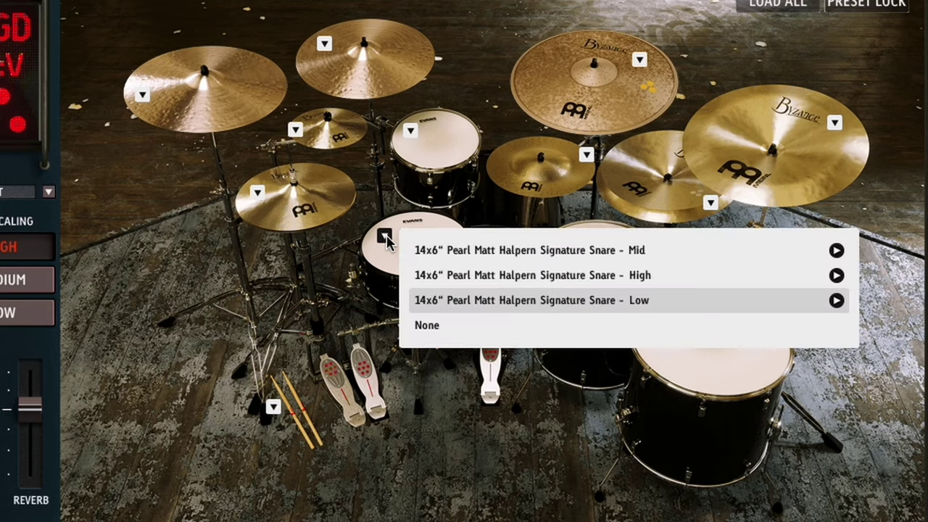
pyautogui.click(387, 242)
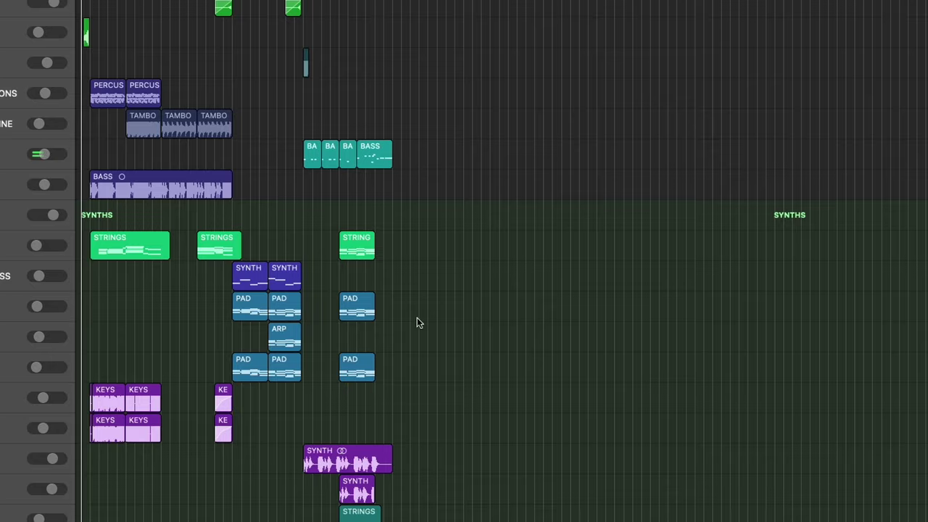
# Turn off the DRUMS solo and solo the PERCUSSIONS track that starts at bar 2.
pyautogui.press('super+Right')
pyautogui.press('super+Up')
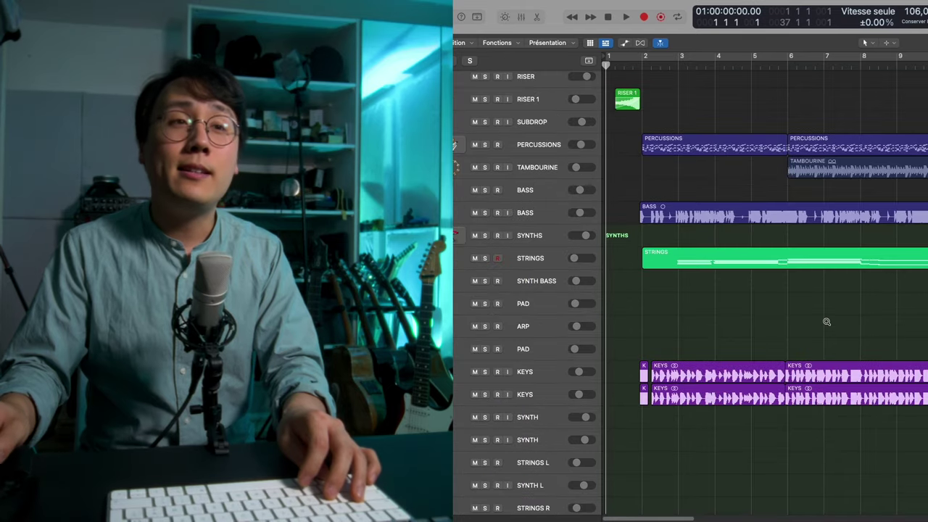
pyautogui.scroll(-20, 827, 322)
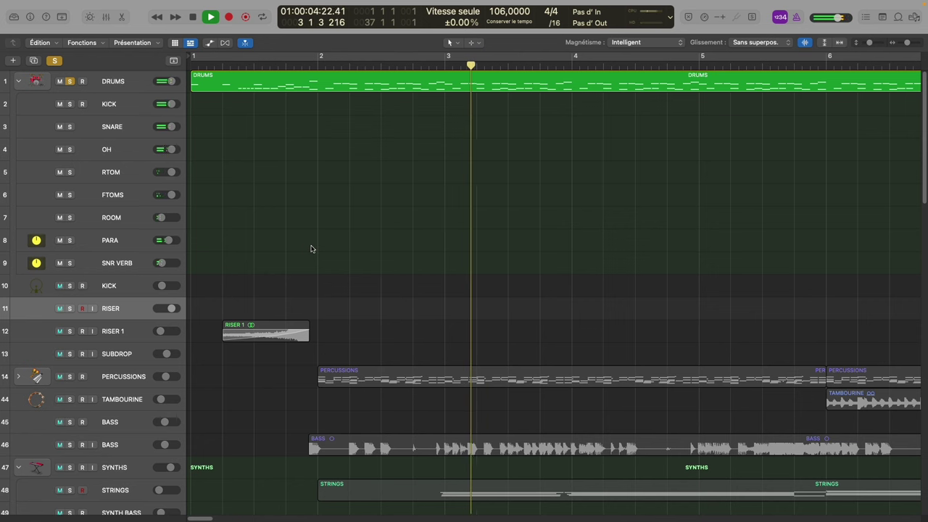
pyautogui.click(72, 83)
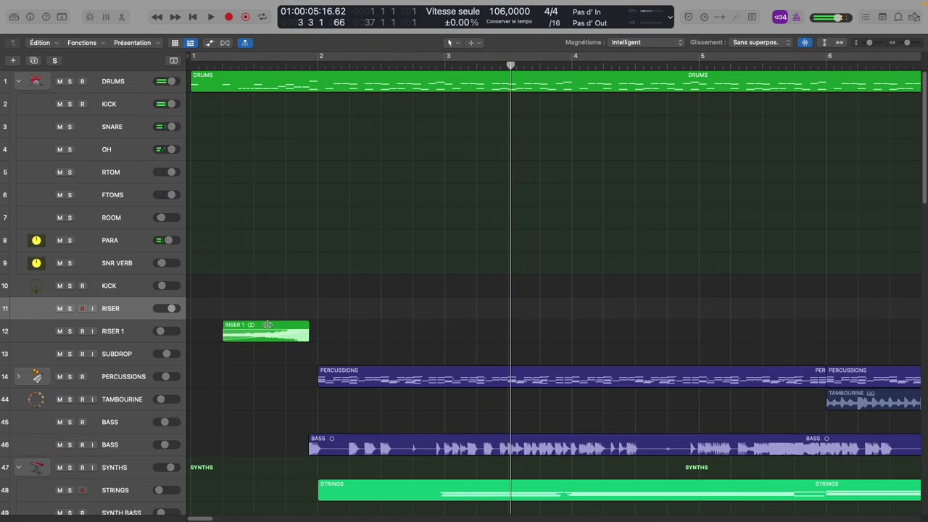
pyautogui.scroll(-10, 267, 325)
pyautogui.scroll(1, 267, 325)
pyautogui.click(137, 181)
pyautogui.press('s')
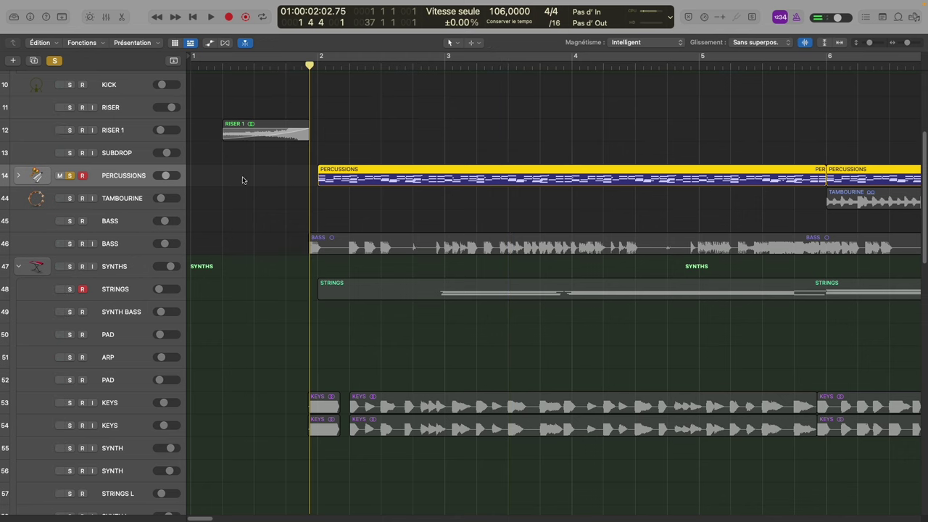
# Inspect the Drum Machine Designer instrument on the PERCUSSIONS track and close its window.
pyautogui.press('x')
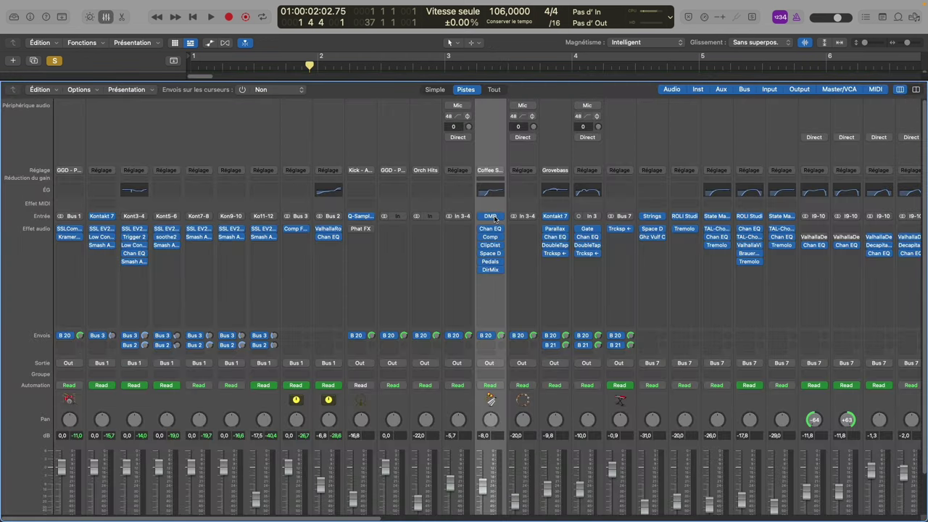
pyautogui.click(491, 216)
pyautogui.press('x')
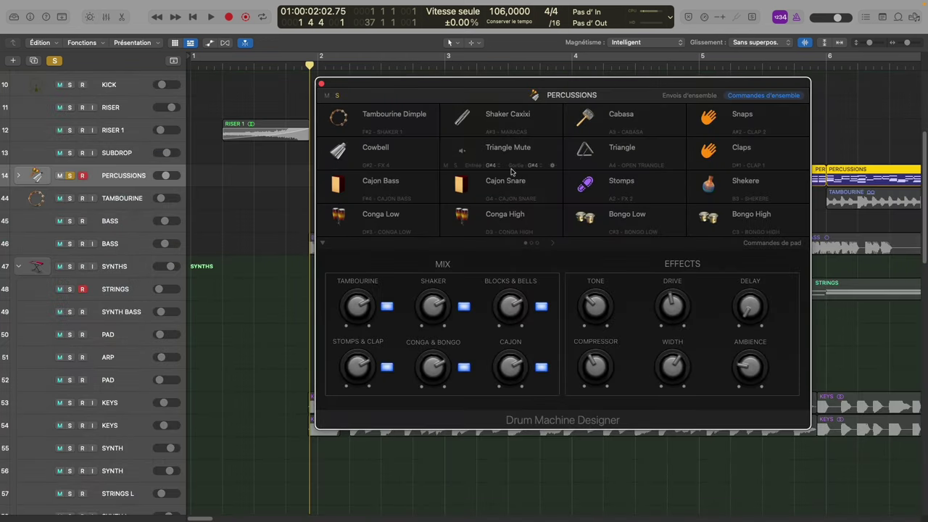
pyautogui.press('super+w')
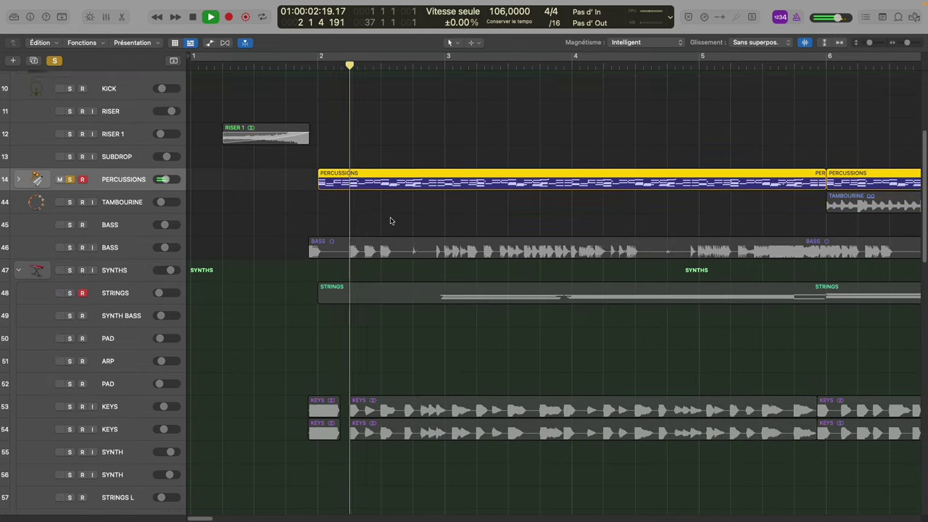
# Add DRUMS, TAMBOURINE and the BASS audio track to the PERCUSSIONS solo during playback.
pyautogui.scroll(5, 389, 220)
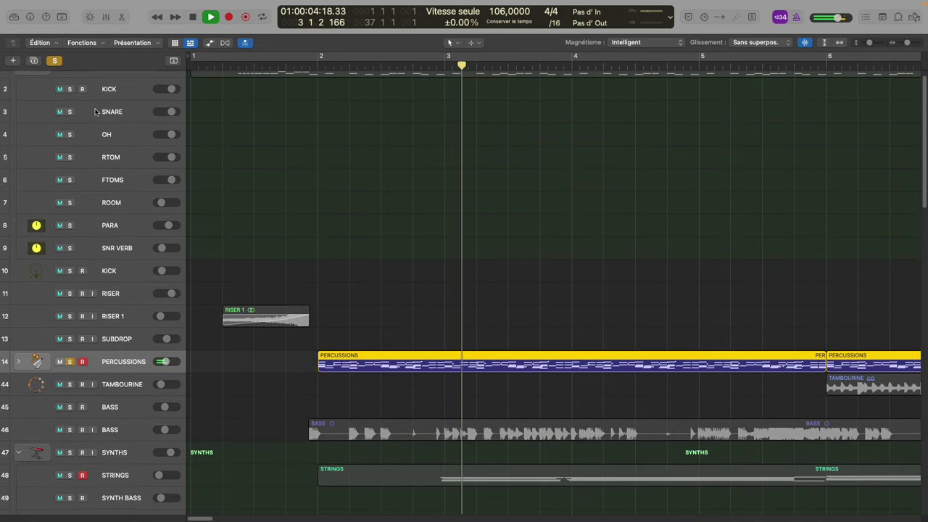
pyautogui.scroll(1, 95, 112)
pyautogui.click(69, 82)
pyautogui.scroll(-3, 235, 269)
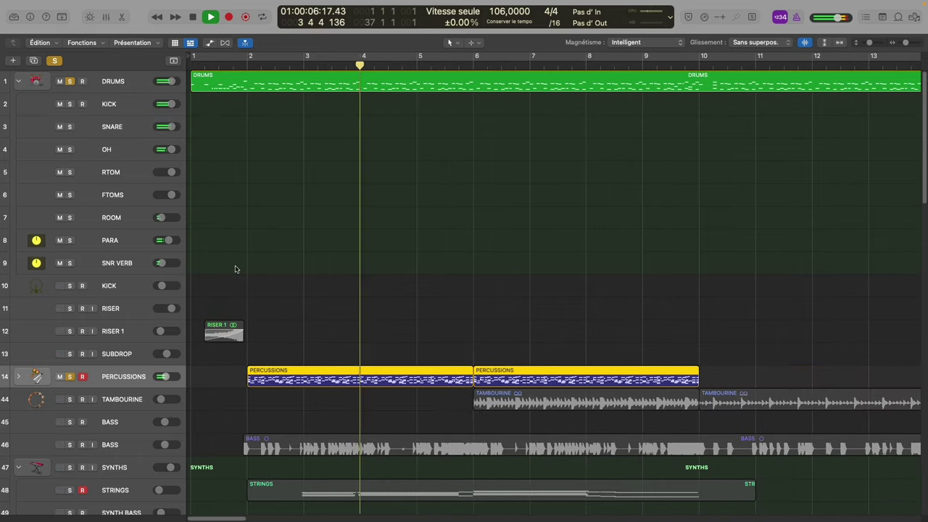
pyautogui.scroll(-3, 235, 269)
pyautogui.click(103, 333)
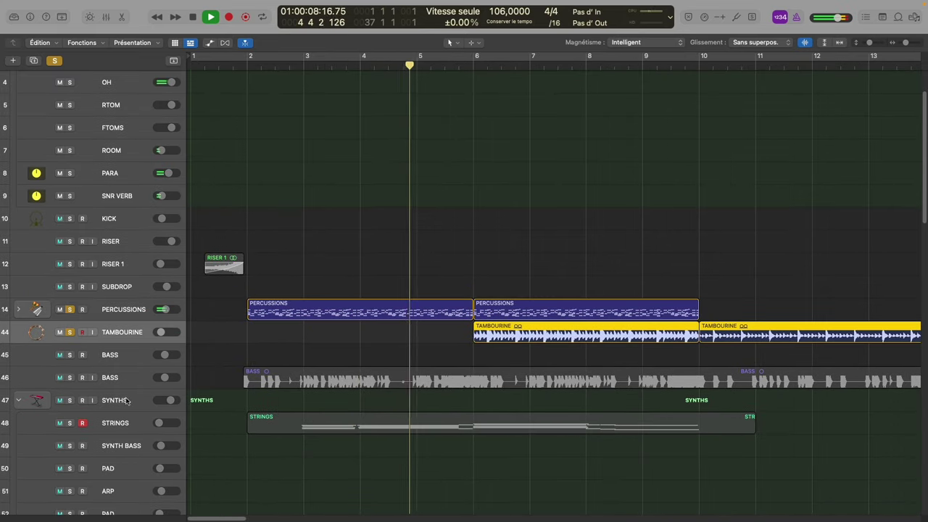
pyautogui.click(120, 378)
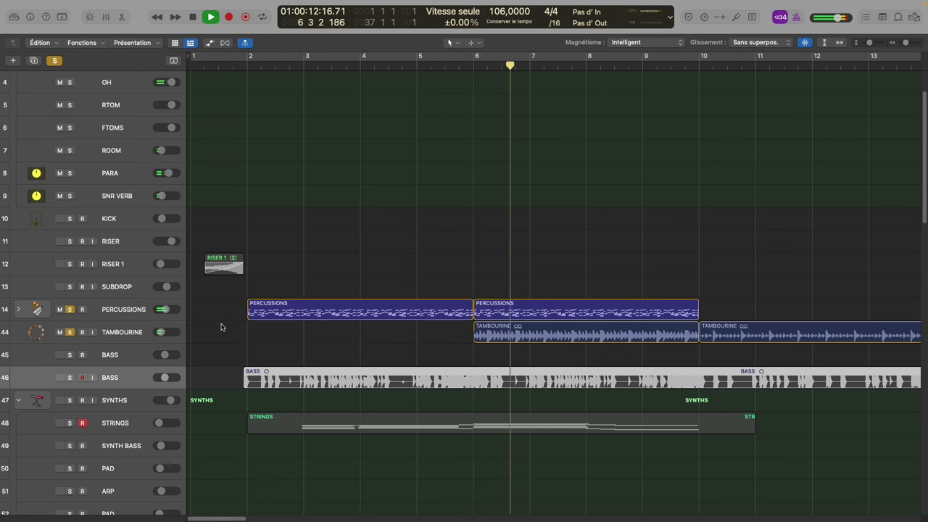
pyautogui.press('space')
pyautogui.scroll(-3, 235, 316)
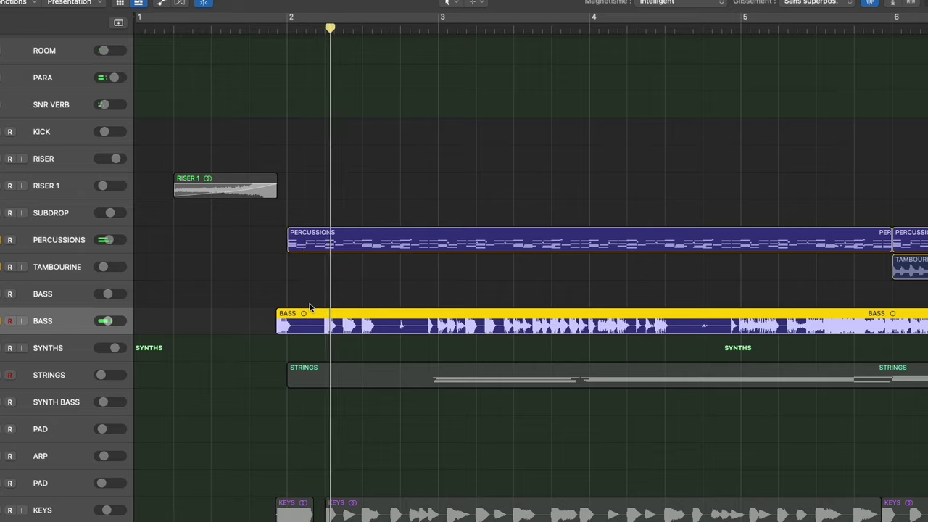
# Add the two purple KEYS audio tracks in the SYNTHS stack to the solo.
pyautogui.press('super+Left')
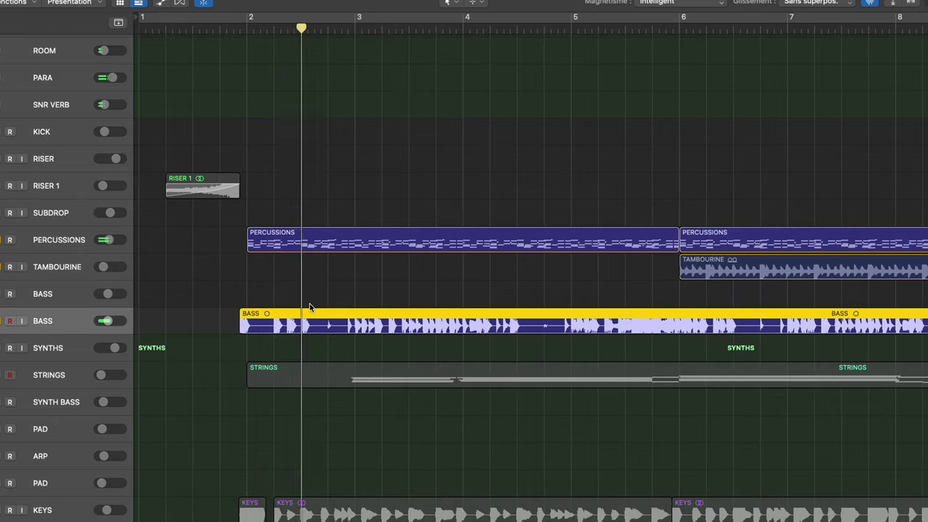
pyautogui.scroll(-3, 125, 445)
pyautogui.click(44, 428)
pyautogui.press('s')
pyautogui.click(53, 454)
pyautogui.press('s')
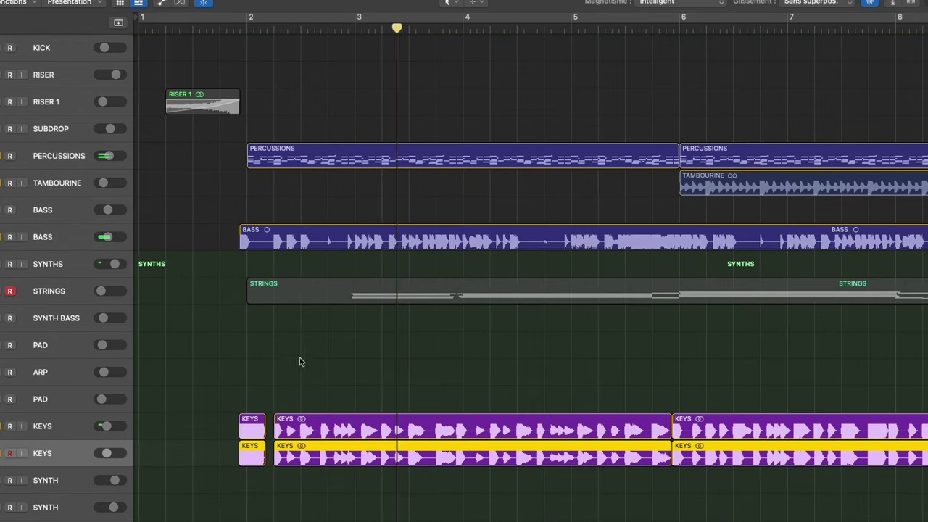
pyautogui.press('super+Left')
pyautogui.press('super+Left')
pyautogui.press('super+Left')
pyautogui.scroll(-2, 300, 357)
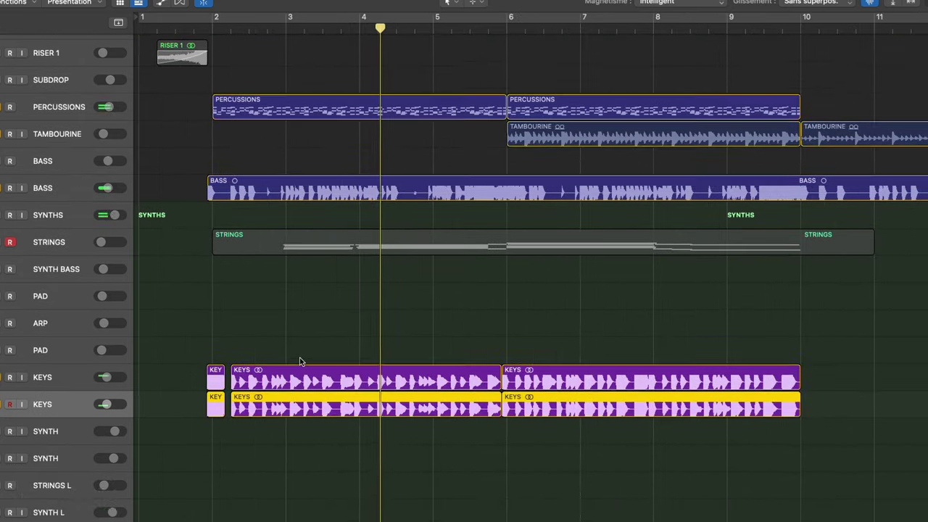
# Isolate the two KEYS audio tracks from the other solos and add the STRINGS track to them.
pyautogui.press('Up')
pyautogui.hotkey('alt', 's')
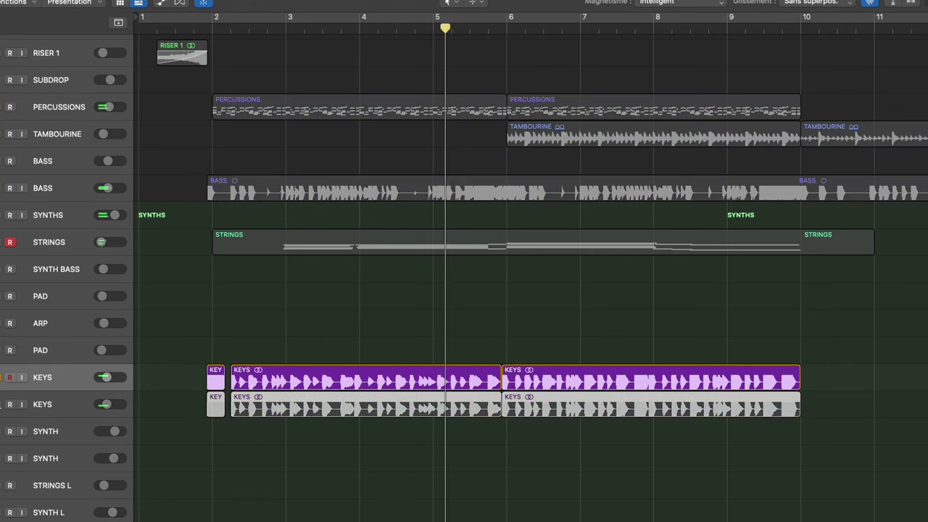
pyautogui.click(0, 404)
pyautogui.click(1, 243)
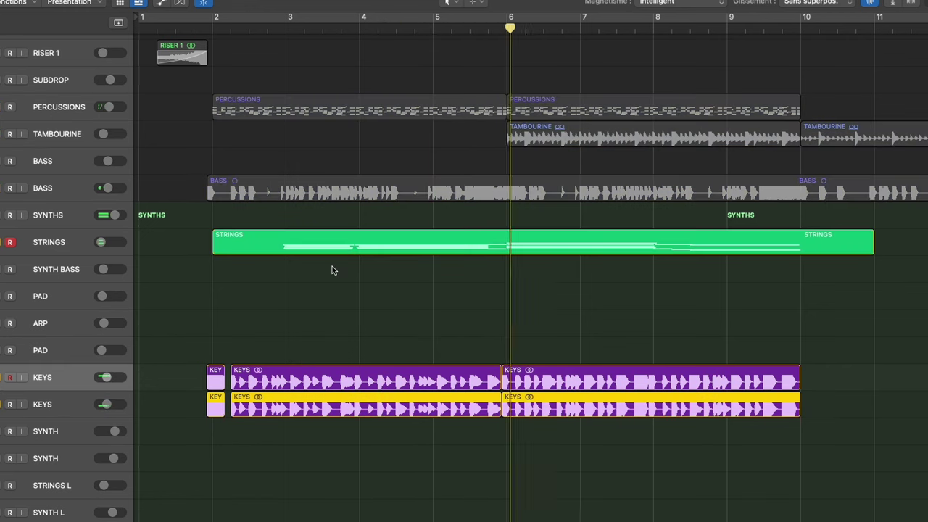
# Add the blue KEYS MIDI track below SYNTH R to the solo and replay from just before bar 2.
pyautogui.scroll(-6, 332, 266)
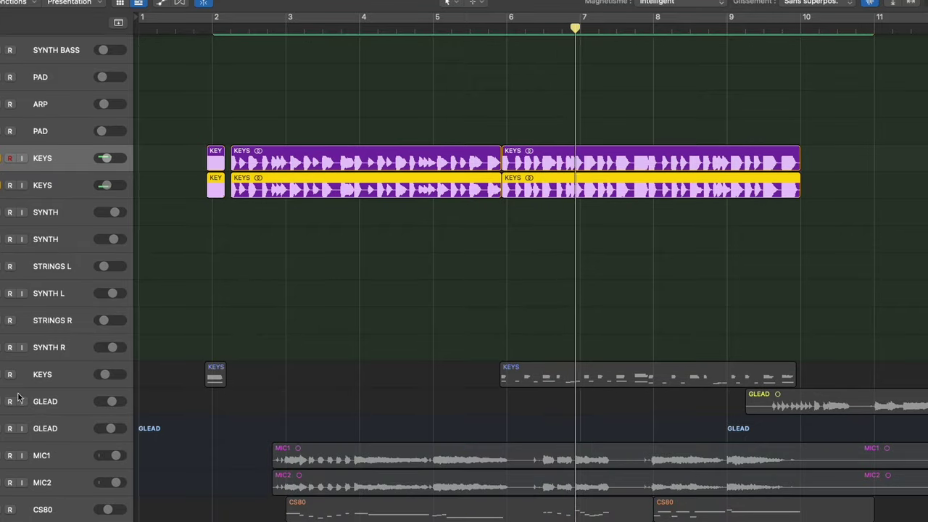
pyautogui.click(196, 21)
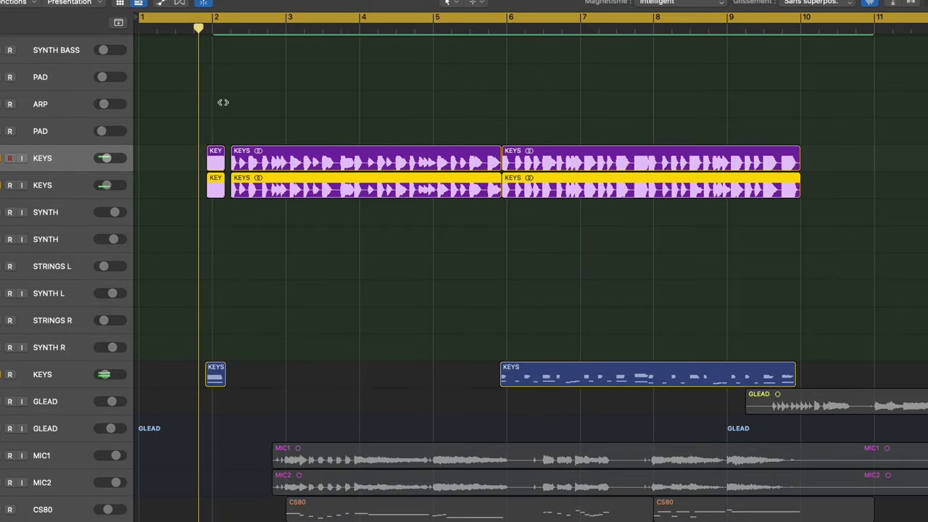
pyautogui.scroll(-5, 295, 298)
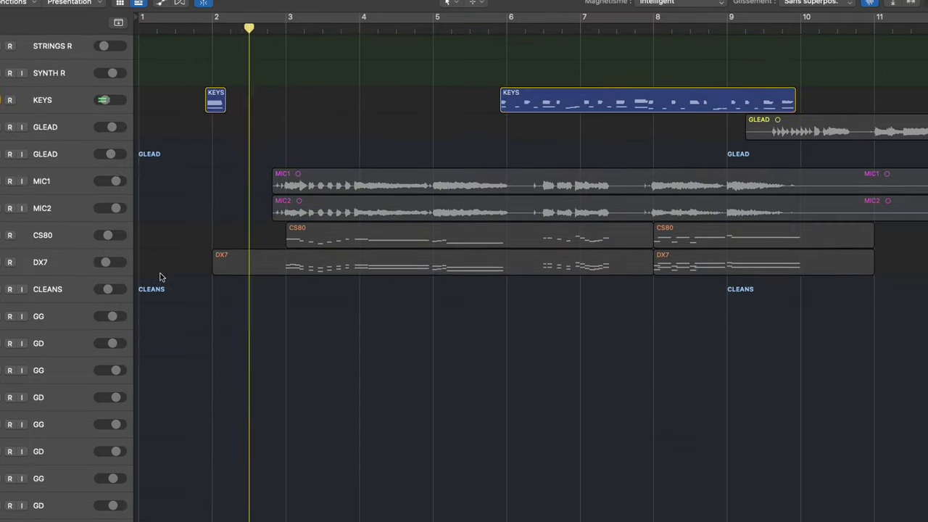
# Solo only the GLEAD stack with its MIC1 and MIC2 tracks, then add CS80 and DX7.
pyautogui.keyDown('alt'); pyautogui.click(0, 153); pyautogui.keyUp('alt')
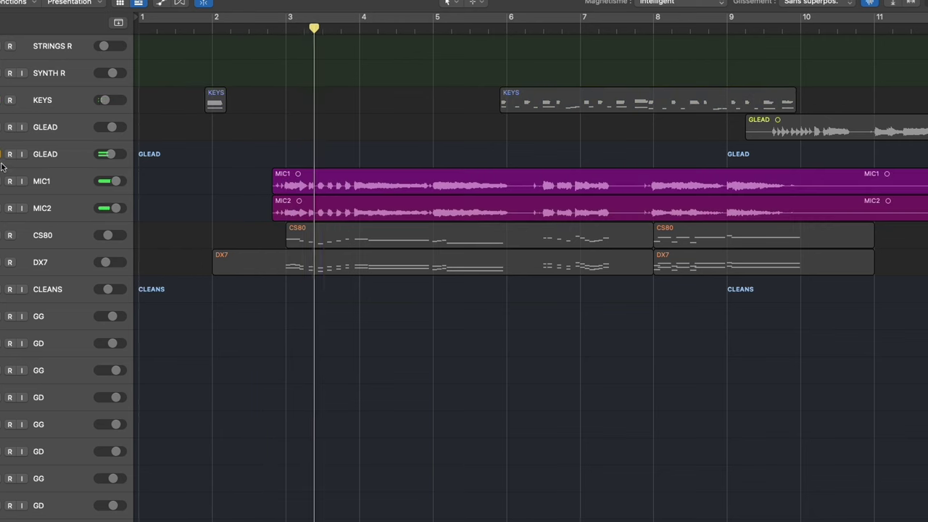
pyautogui.press('super+Left')
pyautogui.press('super+Left')
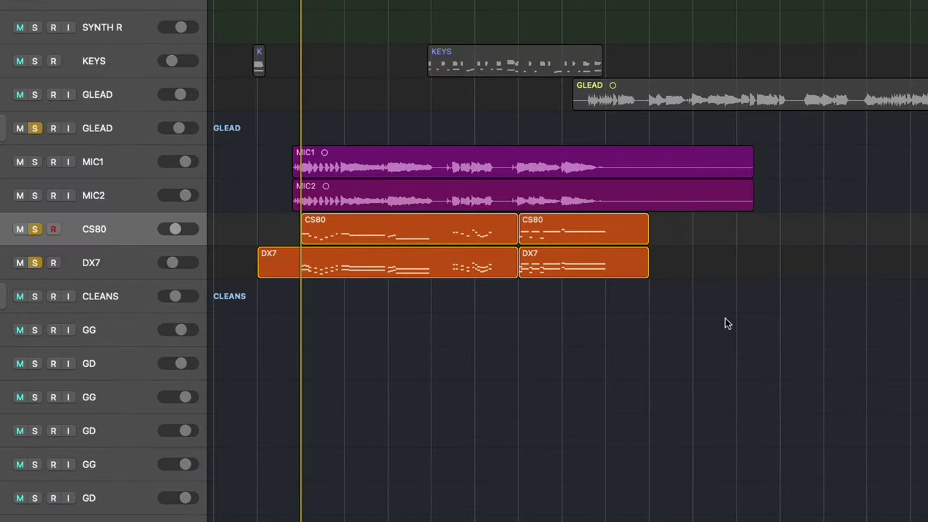
# Inspect the CS-80 V4 instrument and the DX7 instrument, then hide their plug-in windows.
pyautogui.press('x')
pyautogui.hscroll(3, 851, 282)
pyautogui.scroll(-2, 851, 283)
pyautogui.click(925, 130)
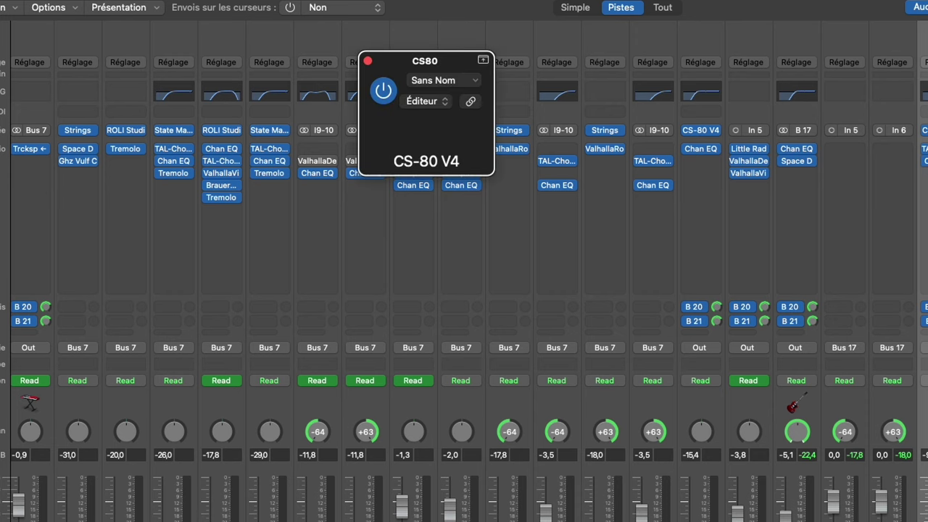
pyautogui.click(927, 130)
pyautogui.press('x')
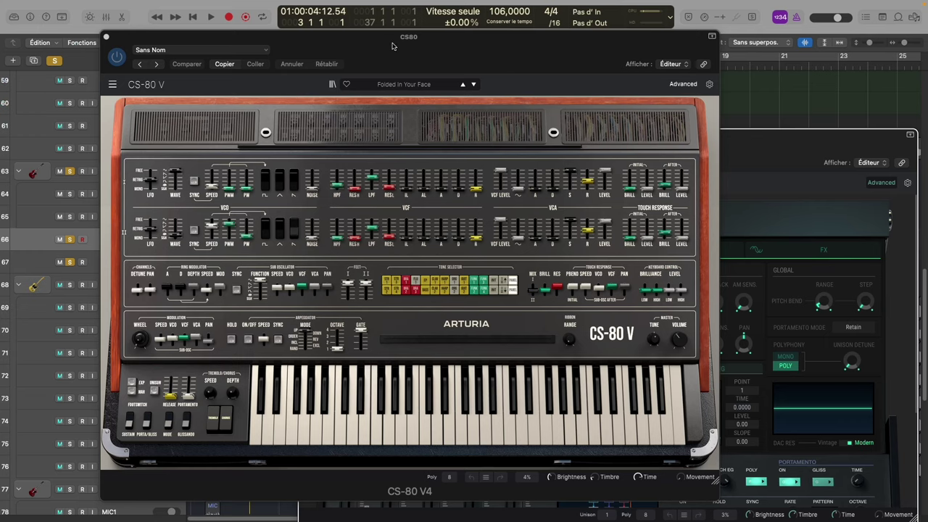
pyautogui.press('v')
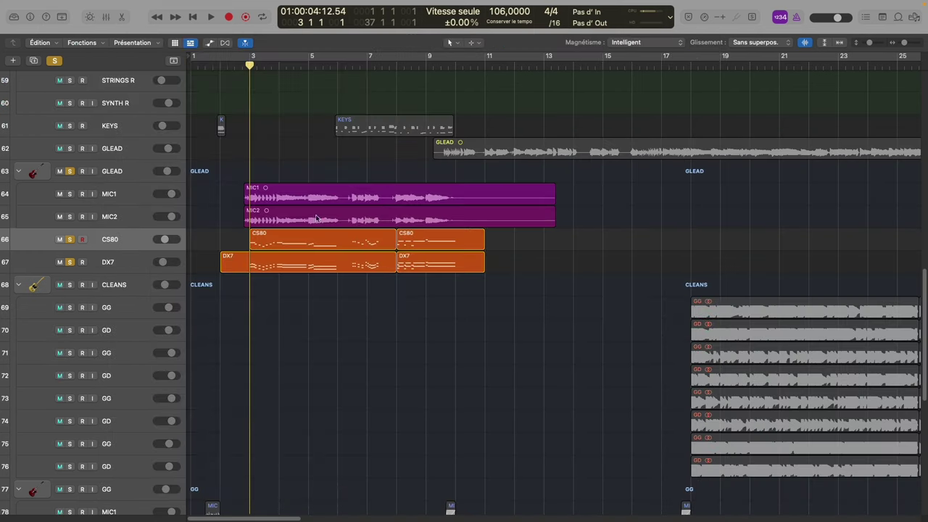
# Play the full arrangement from bar 9 and review the GLEAD, CLEANS, GG and GD tracks.
pyautogui.scroll(-10, 329, 350)
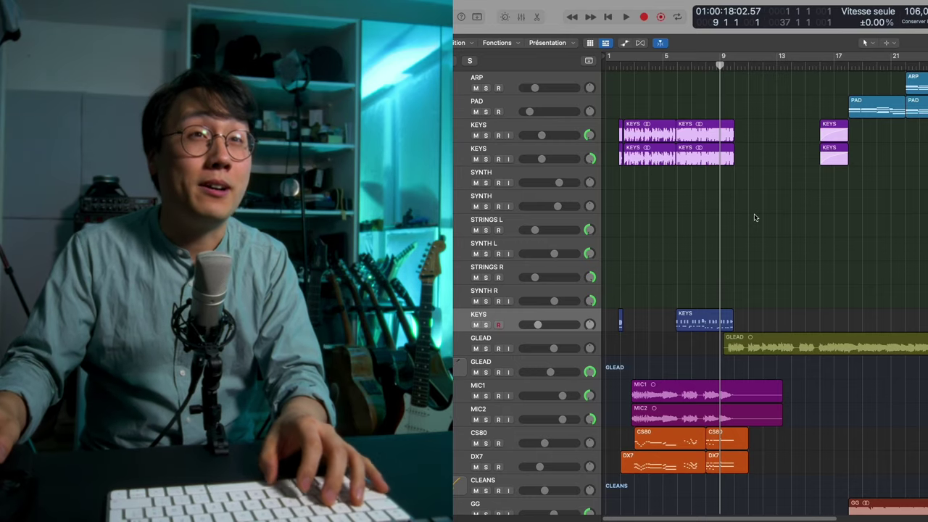
pyautogui.press('space')
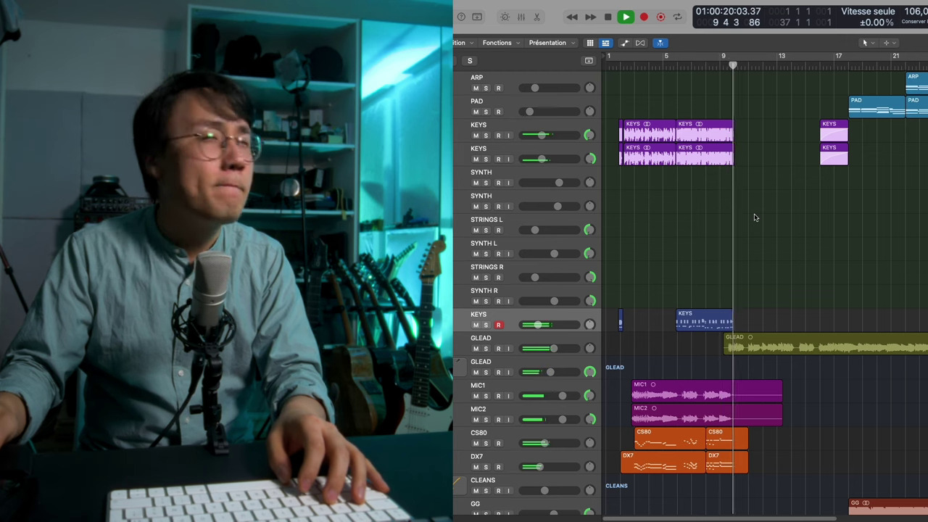
pyautogui.scroll(-4, 754, 217)
pyautogui.scroll(-5, 754, 218)
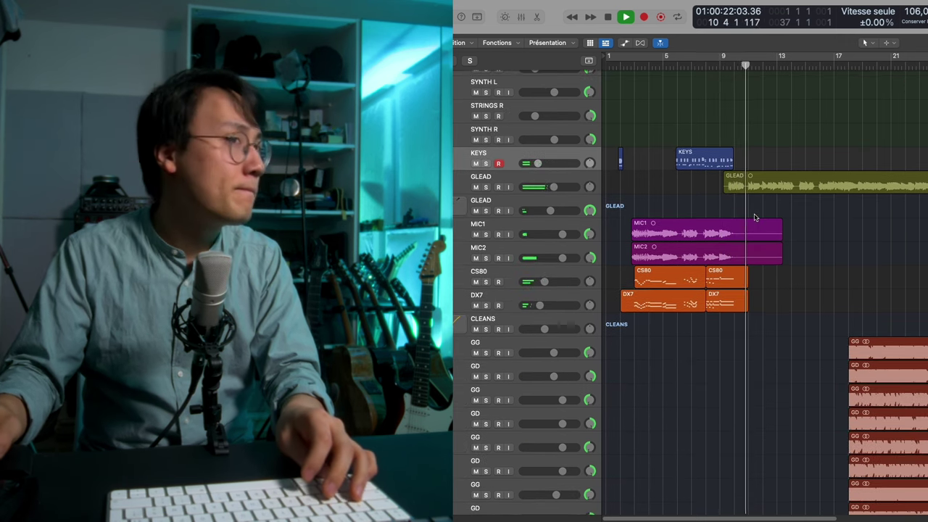
pyautogui.scroll(-4, 754, 218)
pyautogui.press('super+Up')
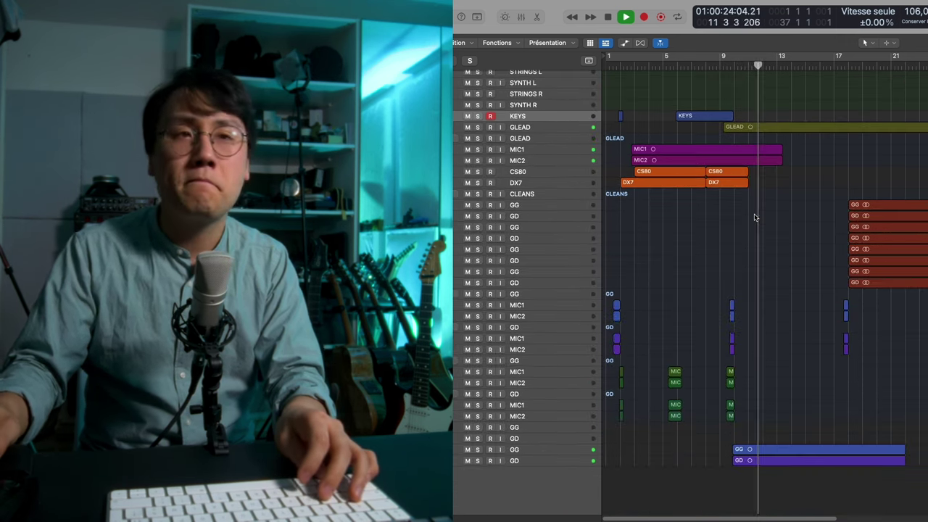
# Select the GG track with the long blue region starting near bar 10 while the arrangement plays.
pyautogui.click(529, 452)
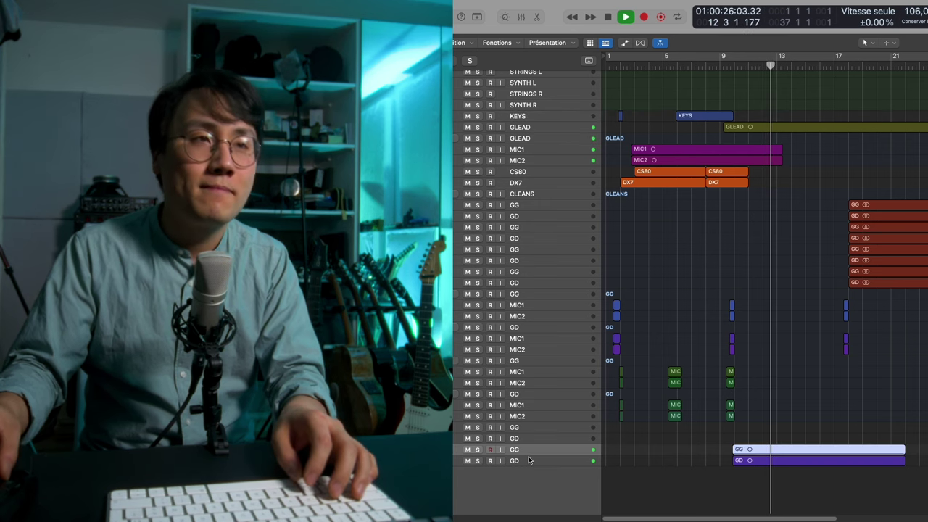
pyautogui.press('super+Down')
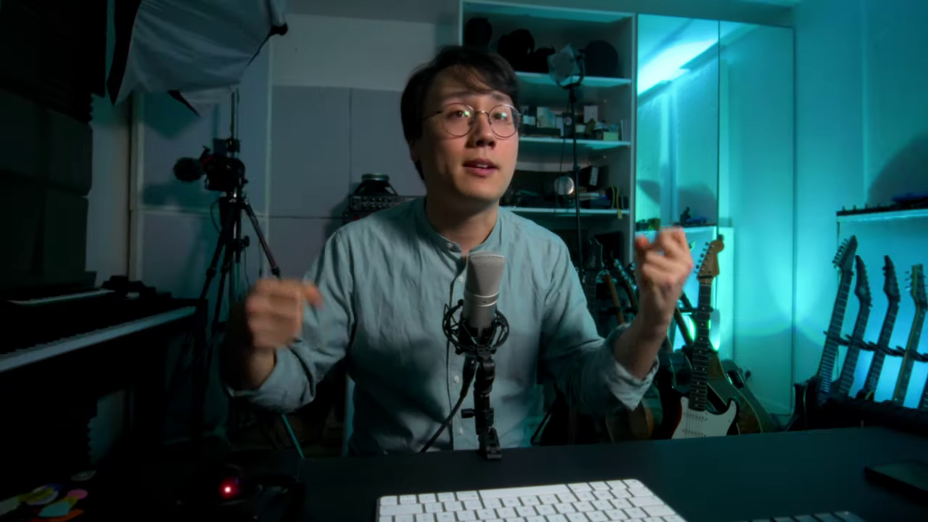
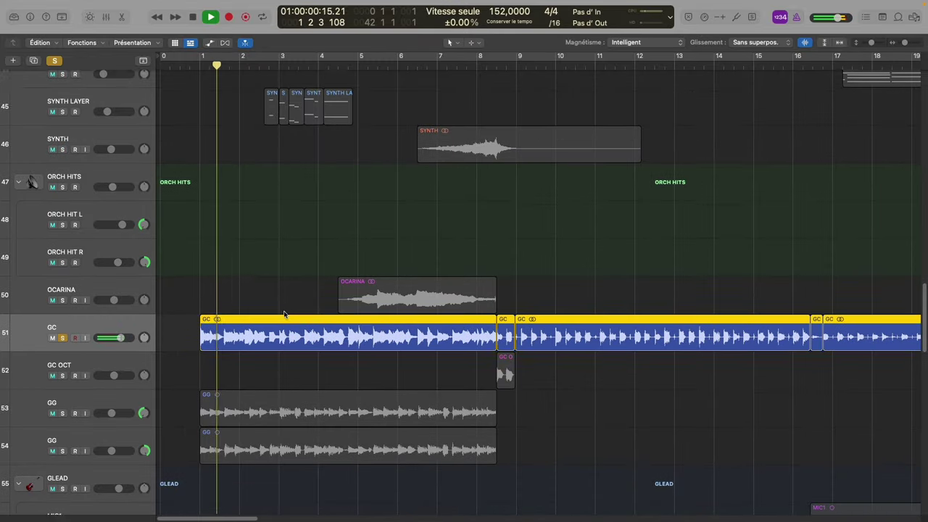
# Add the two GG guitar tracks below GC OCT to the soloed GC track and listen to them together.
pyautogui.scroll(-3, 285, 314)
pyautogui.click(62, 349)
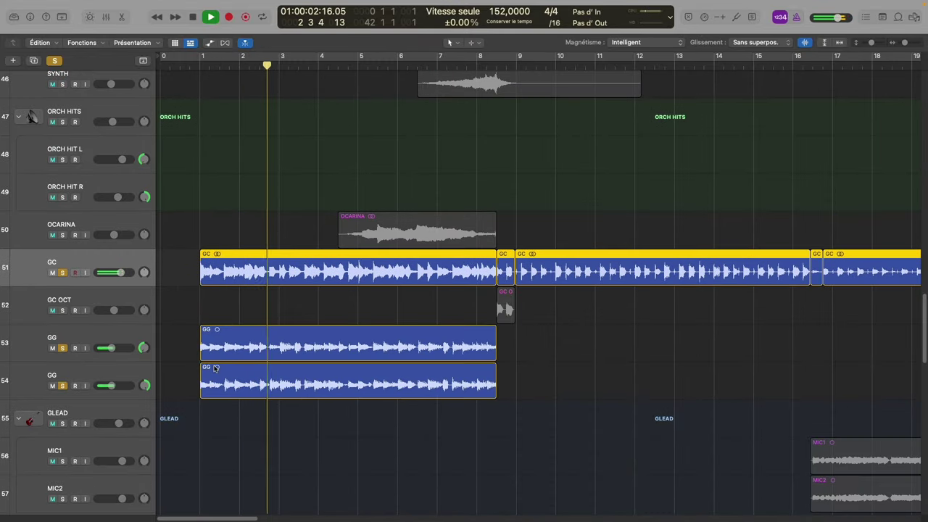
pyautogui.scroll(8, 208, 298)
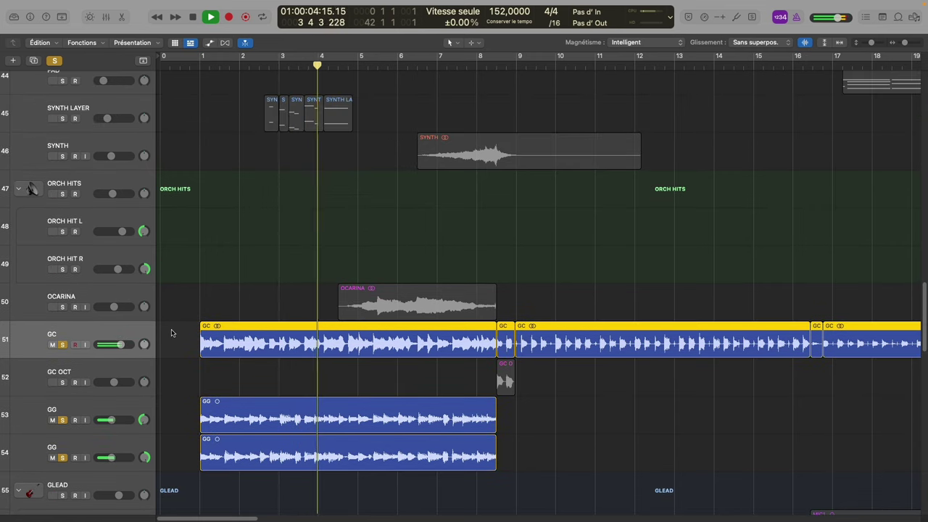
pyautogui.press('space')
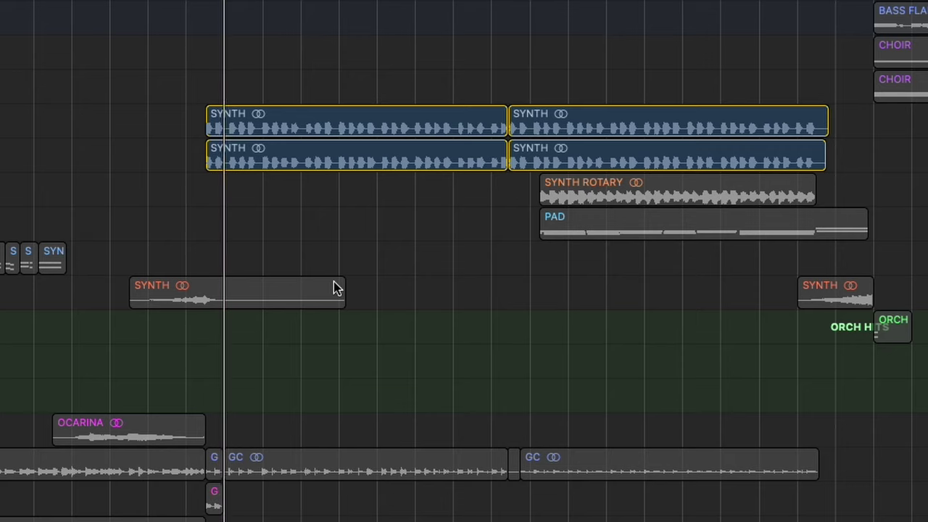
# Solo only the GLEAD stack with its MIC1 and MIC2 tracks and play it from bar 16.
pyautogui.hscroll(3, 335, 288)
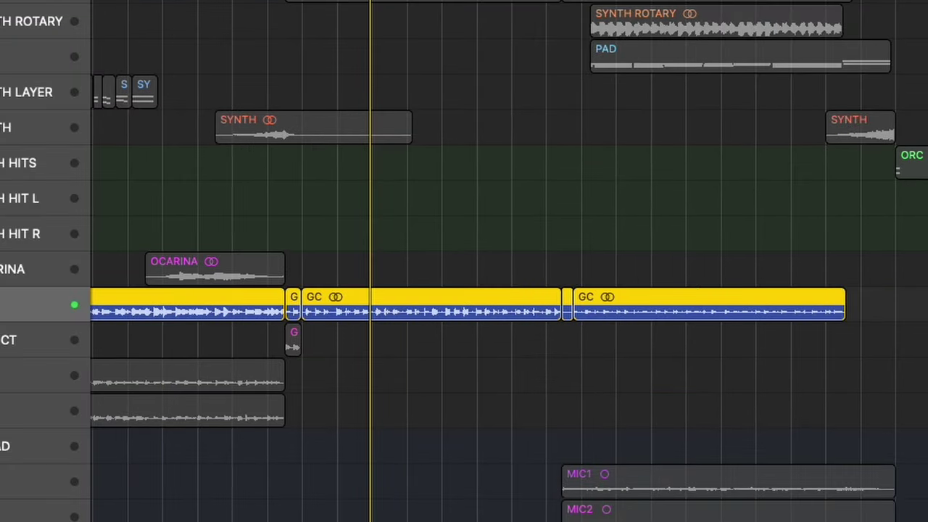
pyautogui.scroll(-8, 356, 439)
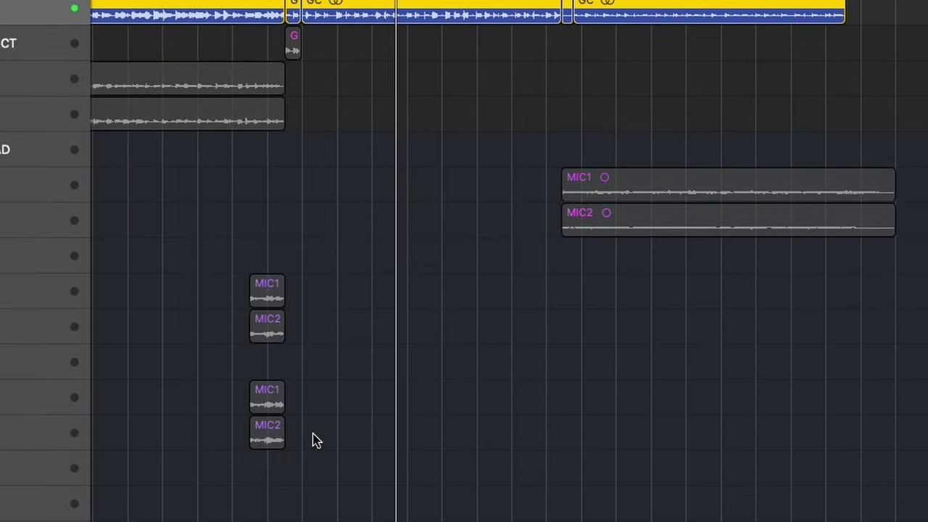
pyautogui.scroll(-4, 246, 330)
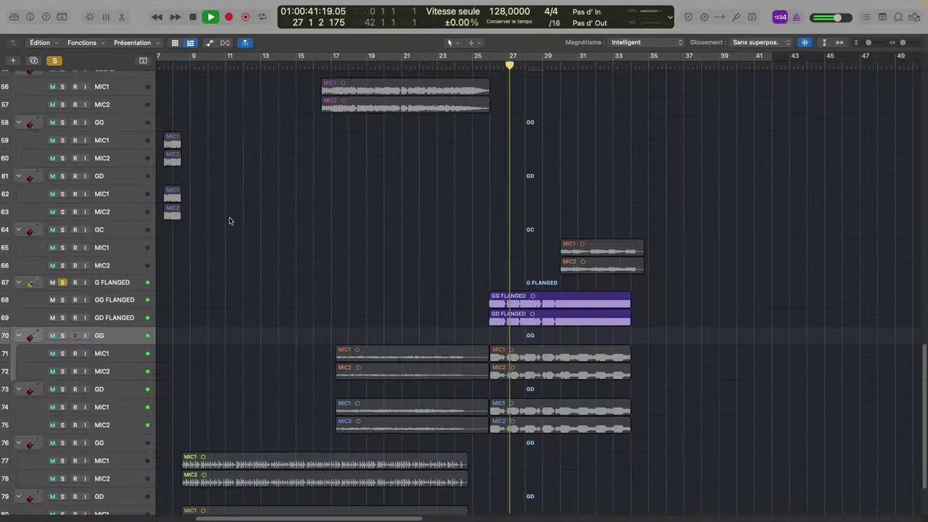
pyautogui.scroll(5, 267, 124)
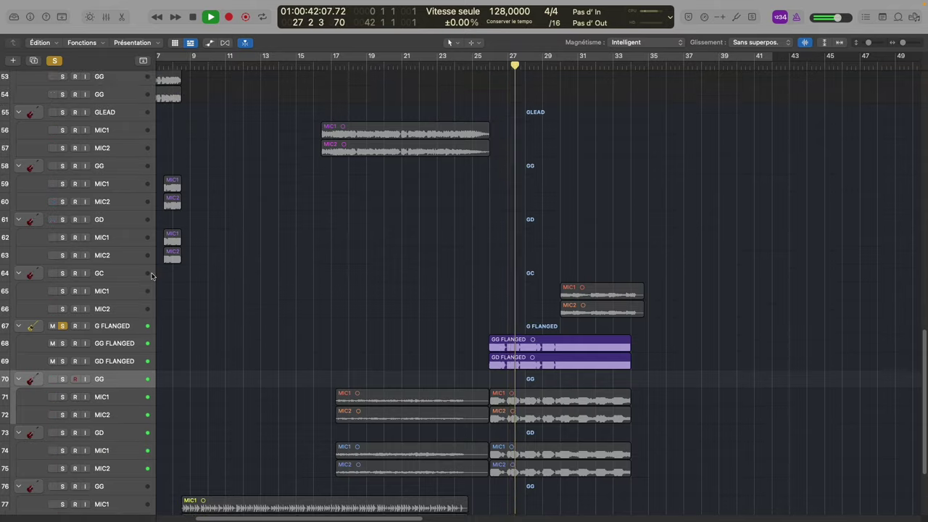
pyautogui.press('space')
pyautogui.keyDown('alt'); pyautogui.click(62, 188); pyautogui.keyUp('alt')
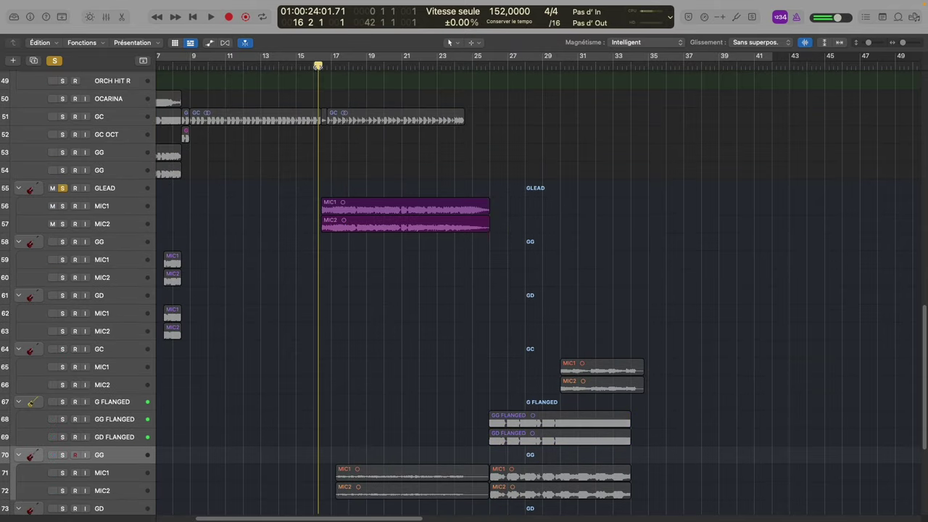
pyautogui.scroll(15, 369, 198)
pyautogui.press('space')
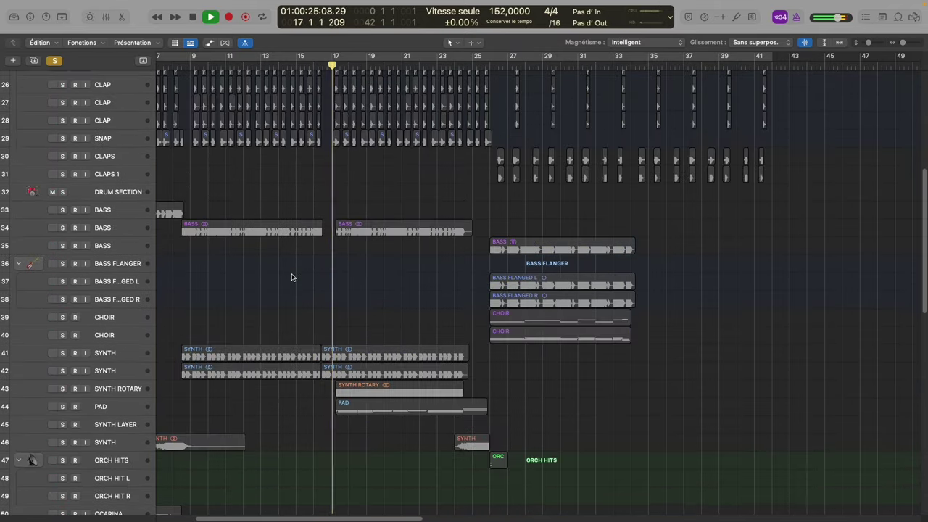
# Solo only the BASS FLANGER stack, play it from just before bar 26, and compare it with the BASS track above.
pyautogui.press('space')
pyautogui.keyDown('alt'); pyautogui.click(62, 263); pyautogui.keyUp('alt')
pyautogui.moveTo(402, 65); pyautogui.dragTo(486, 65)
pyautogui.press('space')
pyautogui.click(62, 245)
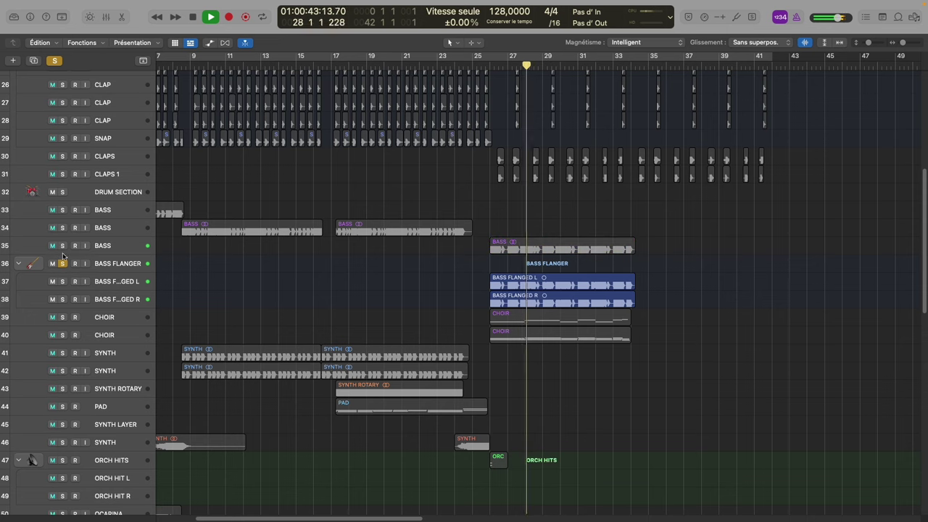
pyautogui.click(63, 264)
# Solo the eight CLAP tracks together with SNAP, CLAPS and CLAPS 1, and play them from bar 28.
pyautogui.scroll(10, 266, 256)
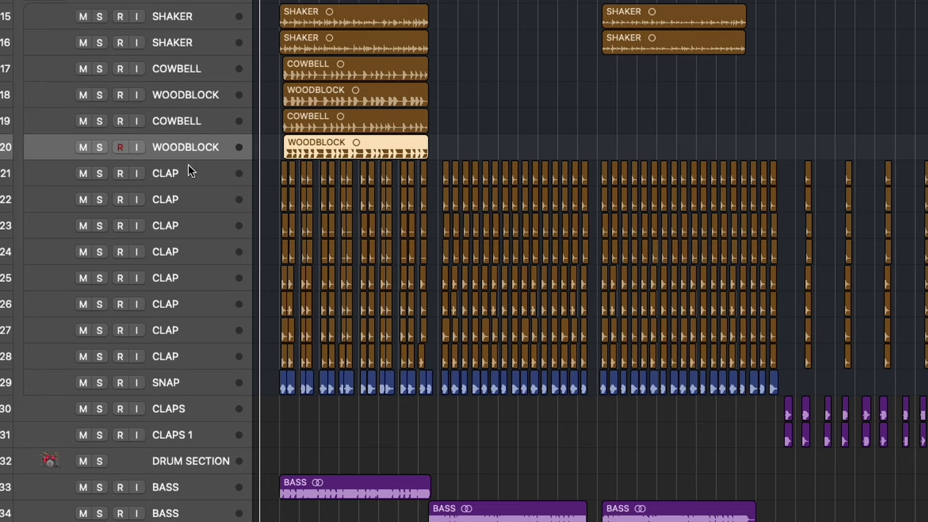
pyautogui.click(188, 171)
pyautogui.keyDown('shift'); pyautogui.click(200, 361); pyautogui.keyUp('shift')
pyautogui.scroll(5, 441, 306)
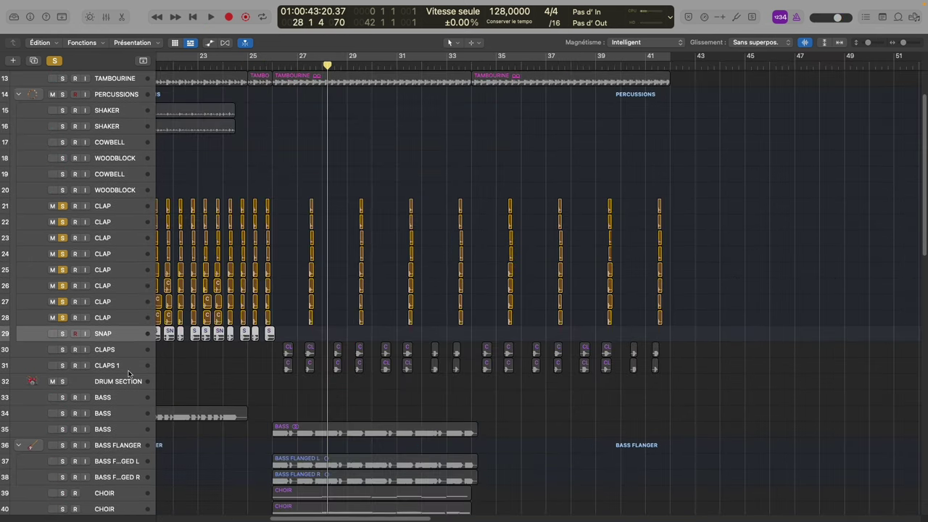
pyautogui.press('s')
pyautogui.click(128, 366)
pyautogui.press('s')
pyautogui.click(128, 353)
pyautogui.press('s')
pyautogui.scroll(-2, 253, 293)
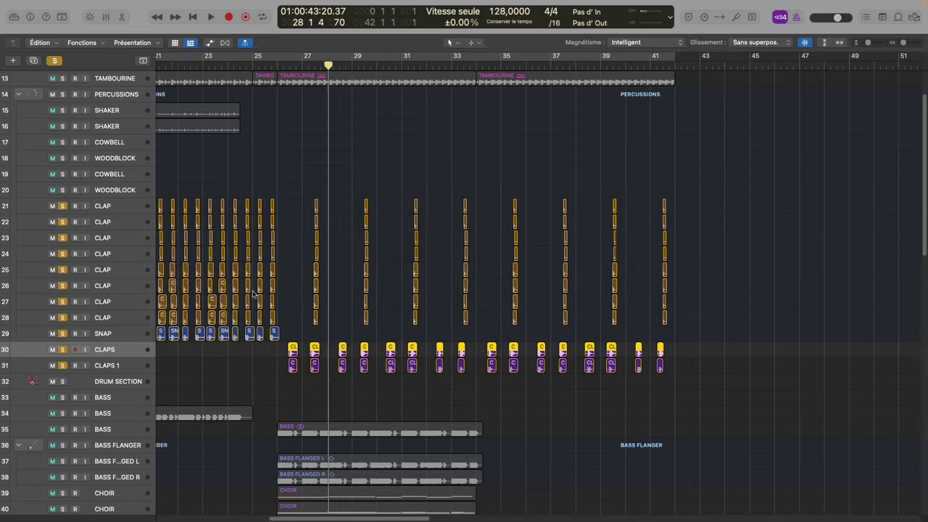
pyautogui.press('space')
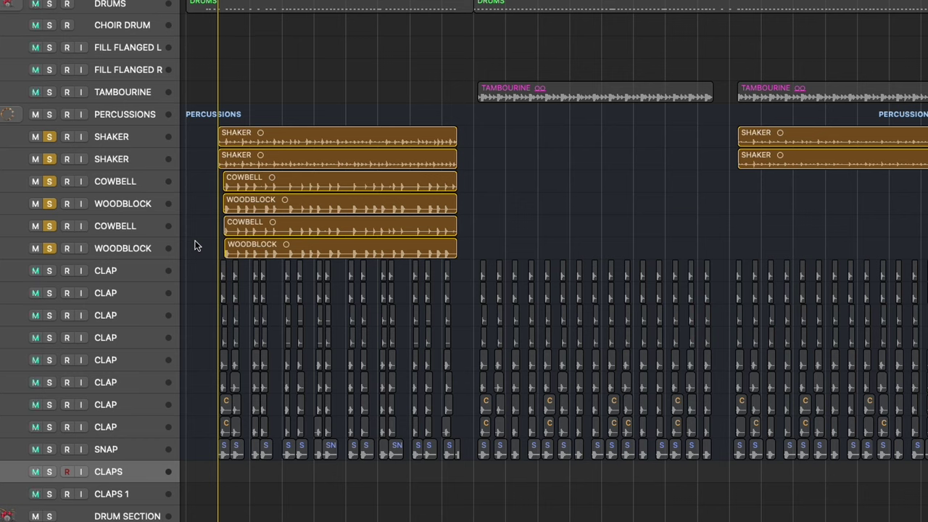
# Play the soloed SHAKER, COWBELL and WOODBLOCK tracks from bar 1.
pyautogui.press('space')
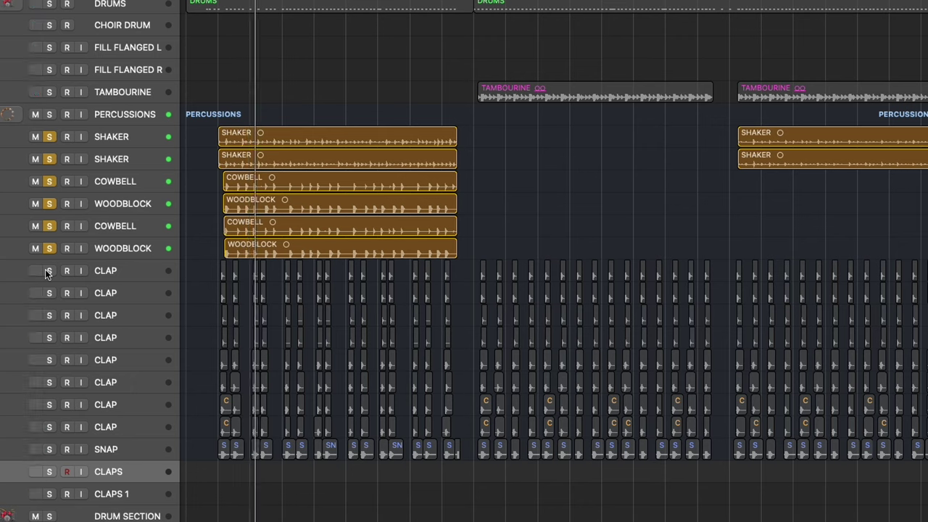
pyautogui.scroll(-3, 62, 413)
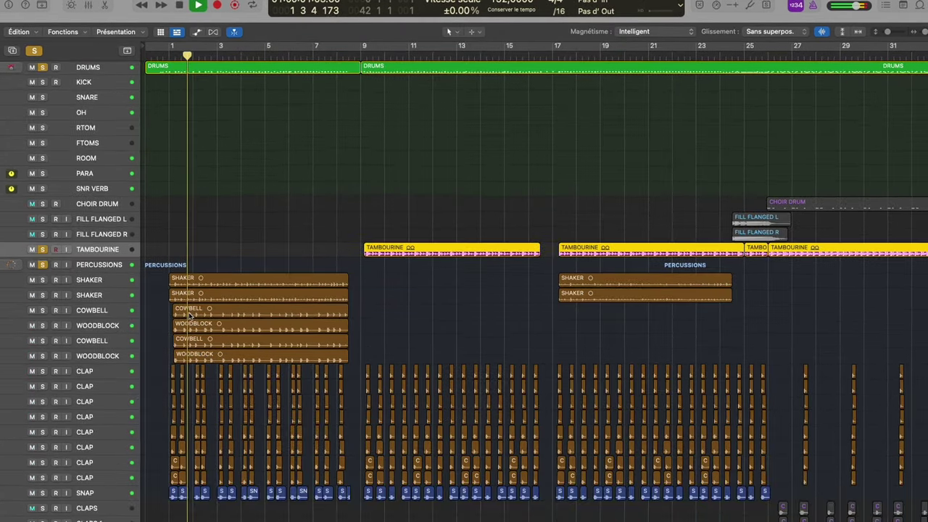
# Remove PERCUSSIONS from the solo and open the first DRUMS region in the piano roll.
pyautogui.click(43, 265)
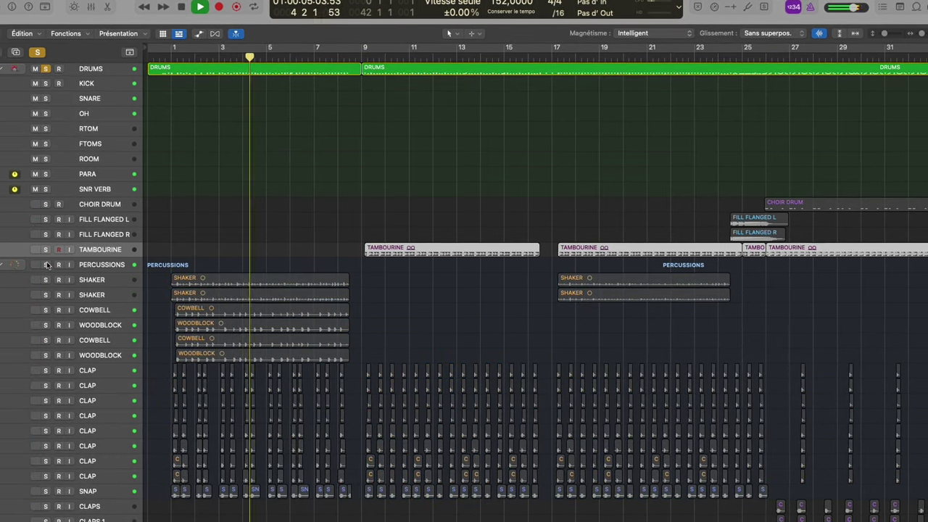
pyautogui.doubleClick(307, 69)
pyautogui.scroll(-2, 338, 402)
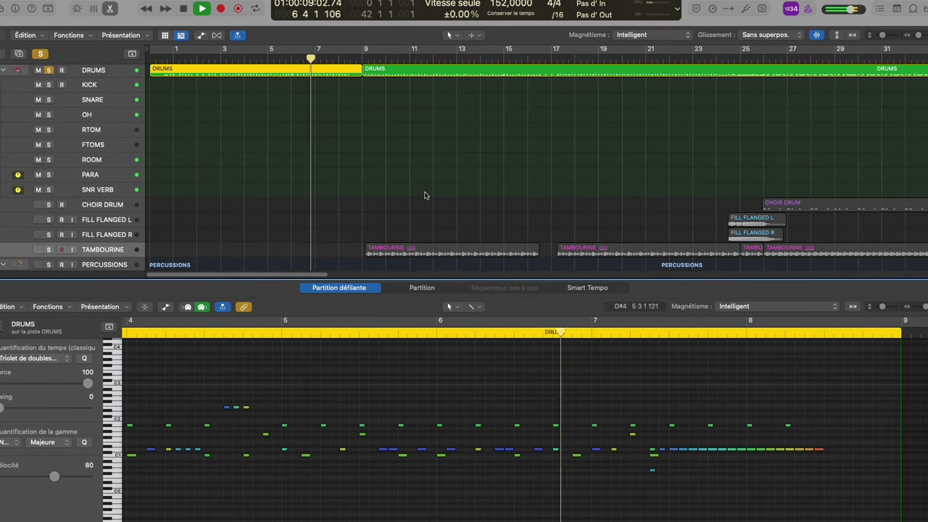
# Show both DRUMS regions in the piano roll and examine the drum notes from bar 9 onward during playback.
pyautogui.click(395, 70)
pyautogui.keyDown('shift'); pyautogui.click(351, 70); pyautogui.keyUp('shift')
pyautogui.hscroll(5, 407, 455)
pyautogui.scroll(-3, 406, 456)
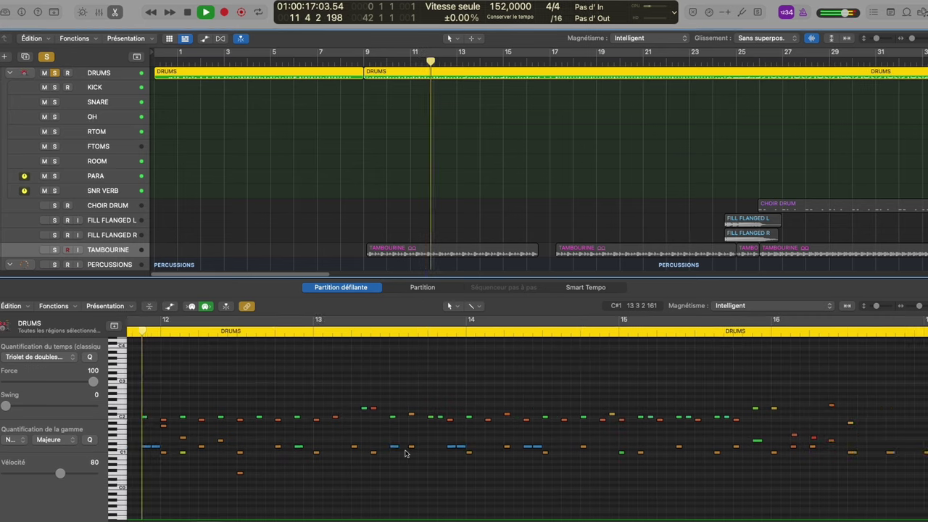
pyautogui.scroll(-1, 405, 454)
pyautogui.hscroll(1, 406, 453)
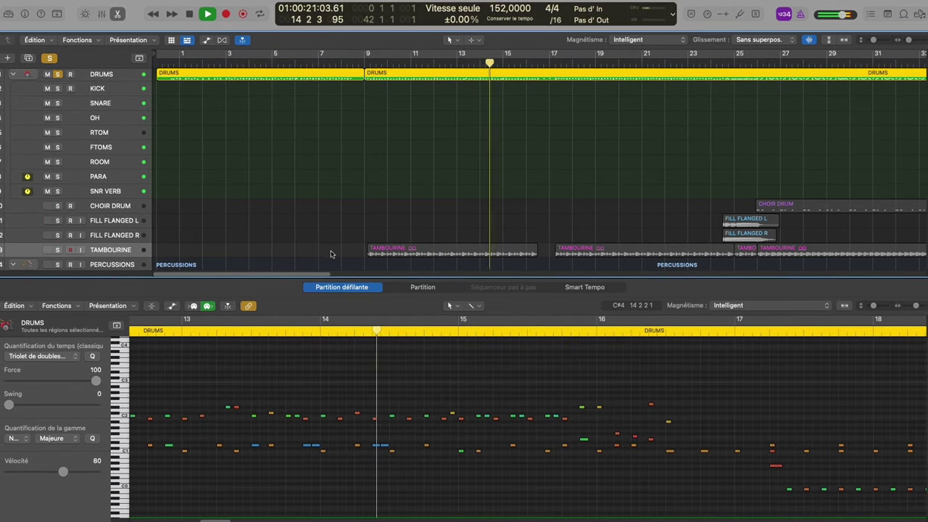
pyautogui.scroll(-1, 331, 253)
pyautogui.scroll(-3, 256, 237)
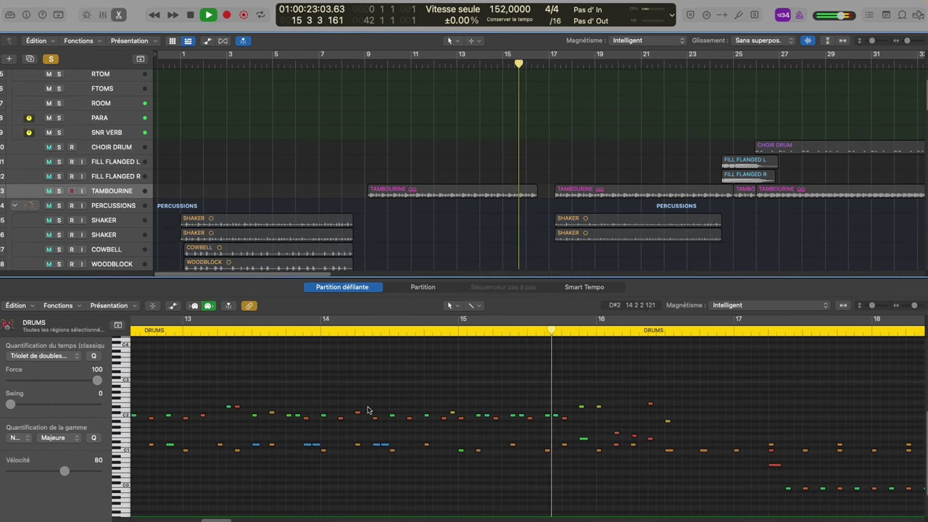
pyautogui.scroll(-5, 368, 410)
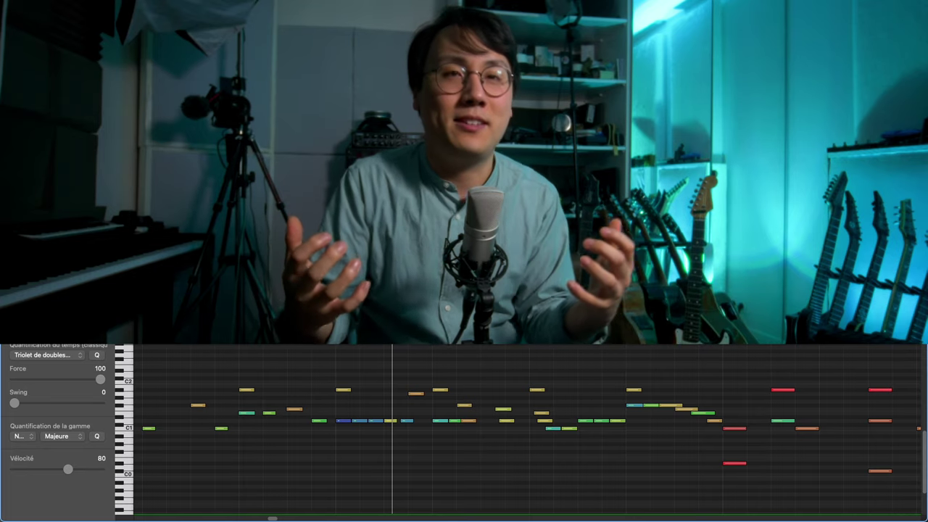
pyautogui.press('space')
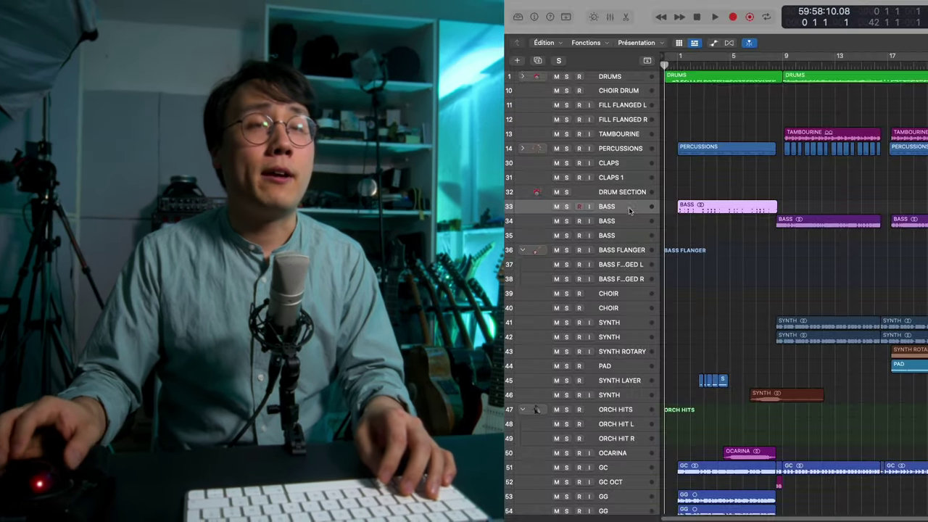
# Play the two GG tracks soloed from bar 1, solo only the GC track, and select SYNTH LAYER.
pyautogui.scroll(-10, 675, 73)
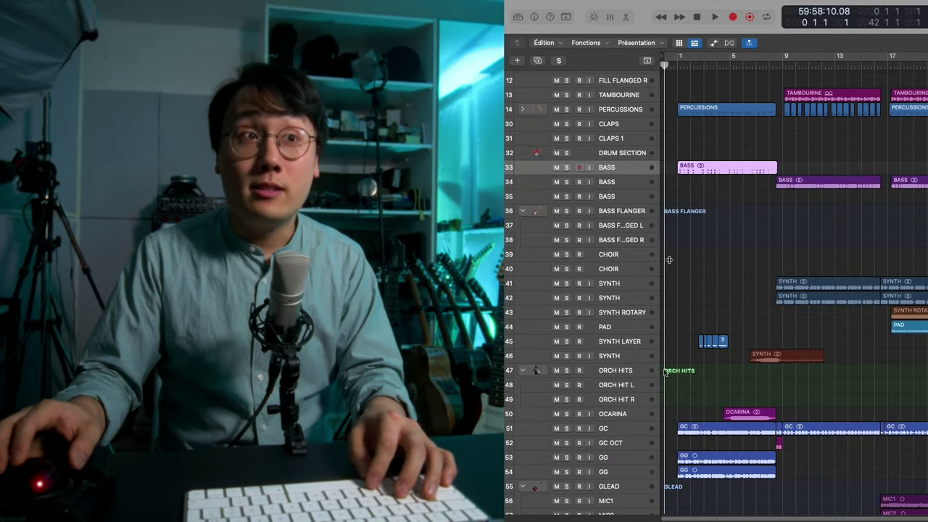
pyautogui.click(675, 69)
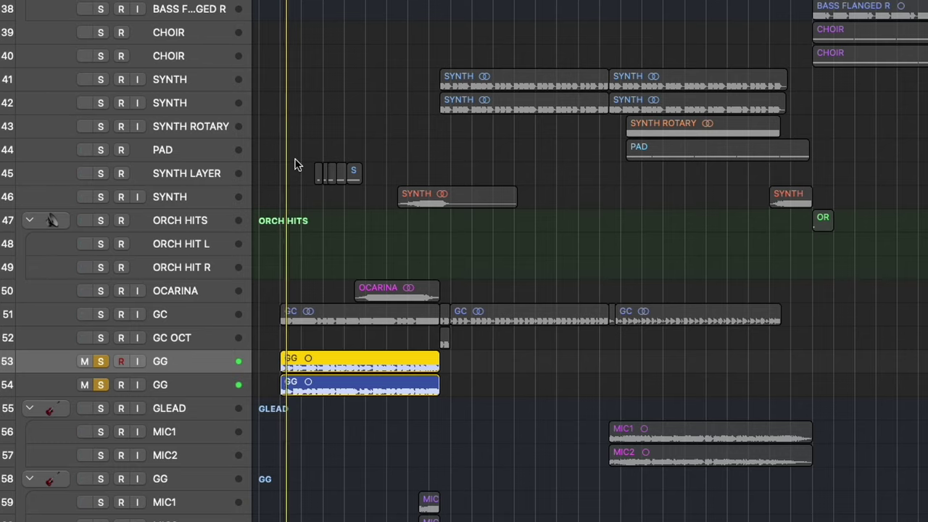
pyautogui.click(99, 317)
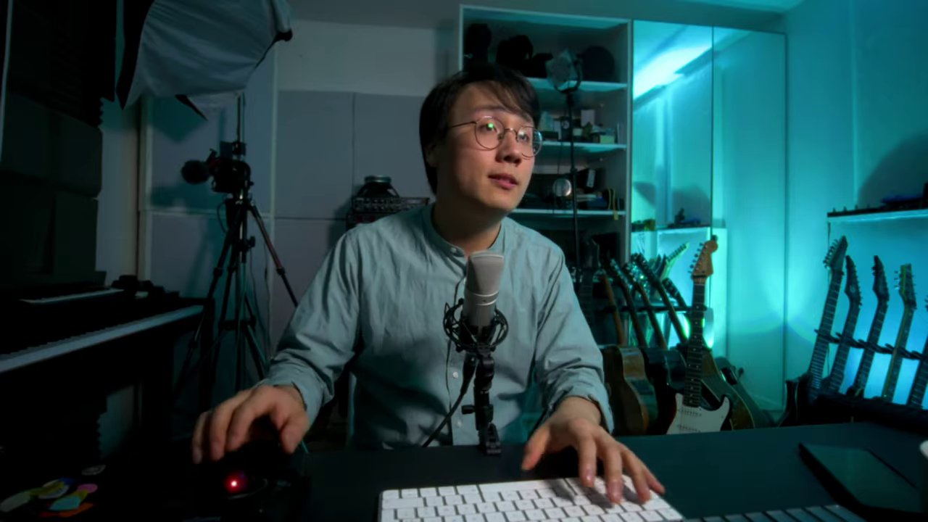
pyautogui.press('space')
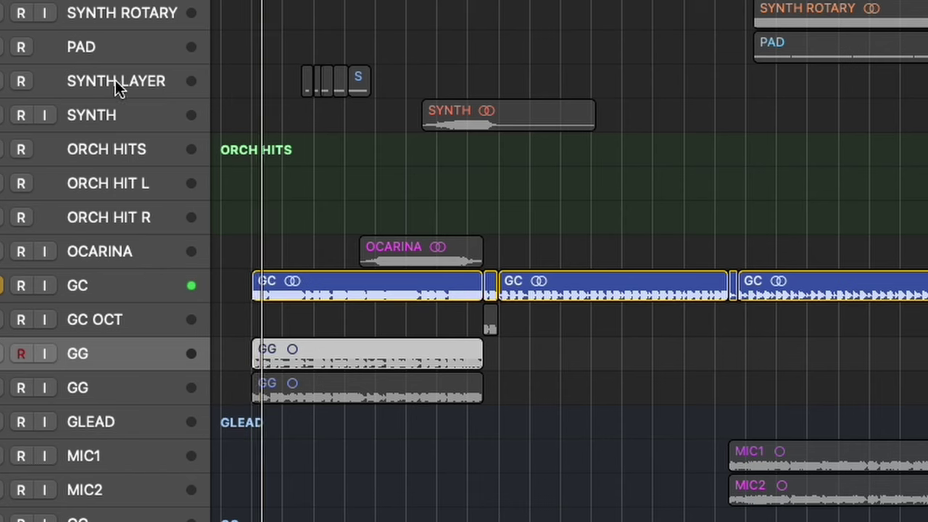
pyautogui.click(115, 80)
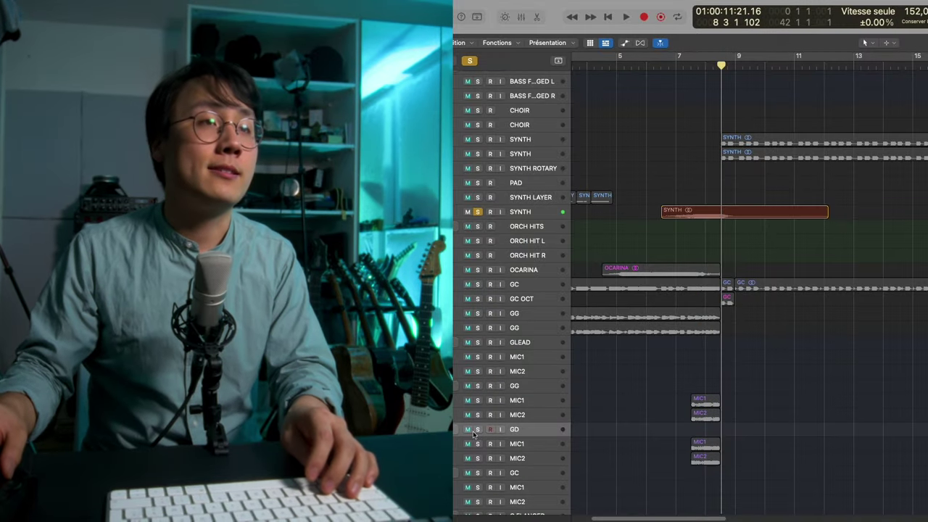
# Add the GD and GG stacks with their MIC1 and MIC2 tracks to the solo and play from bar 7, beat 3.
pyautogui.click(500, 429)
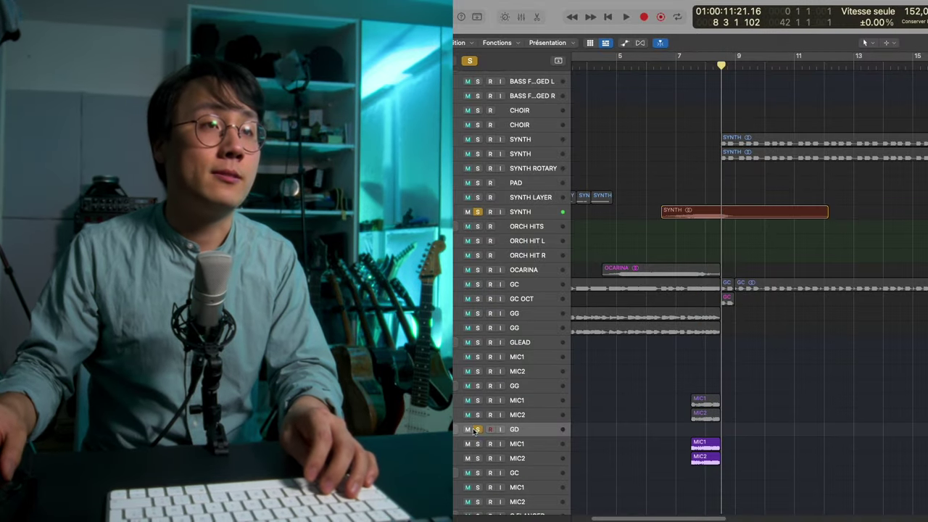
pyautogui.click(477, 385)
pyautogui.click(691, 73)
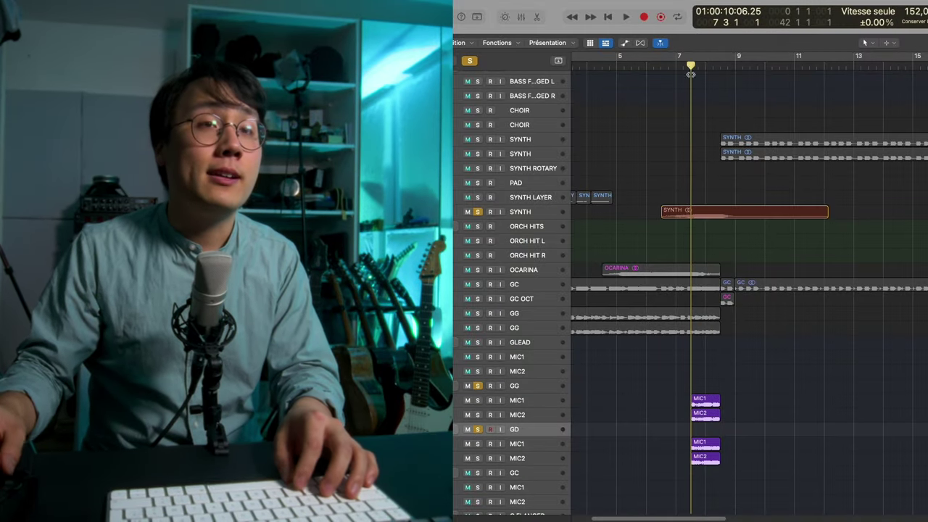
pyautogui.press('space')
pyautogui.scroll(-5, 688, 275)
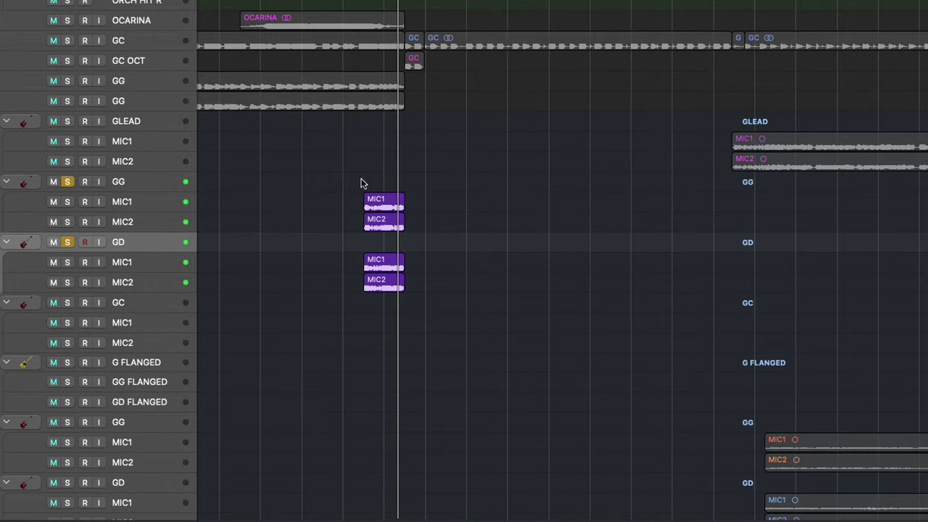
pyautogui.scroll(-5, 362, 183)
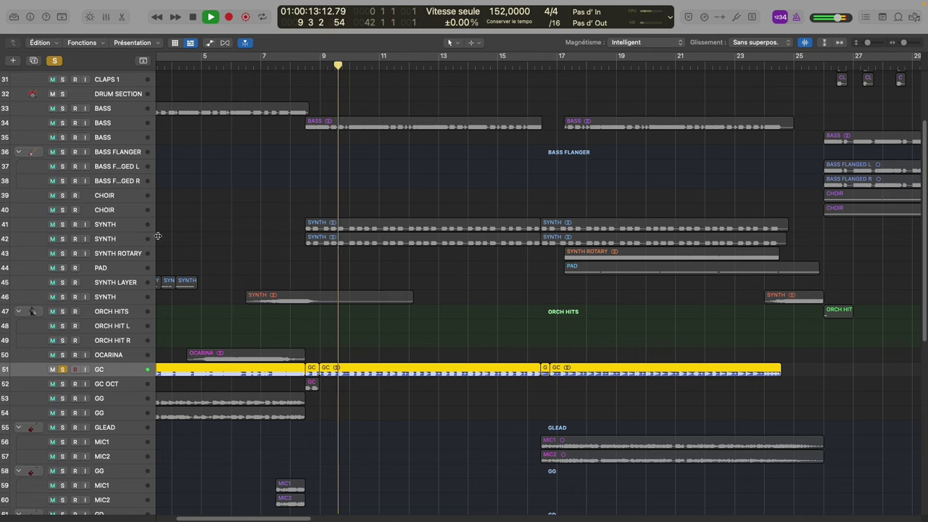
# Add both SYNTH tracks that start at bar 8 and the second BASS track to the GC solo during playback.
pyautogui.click(123, 231)
pyautogui.scroll(3, 175, 234)
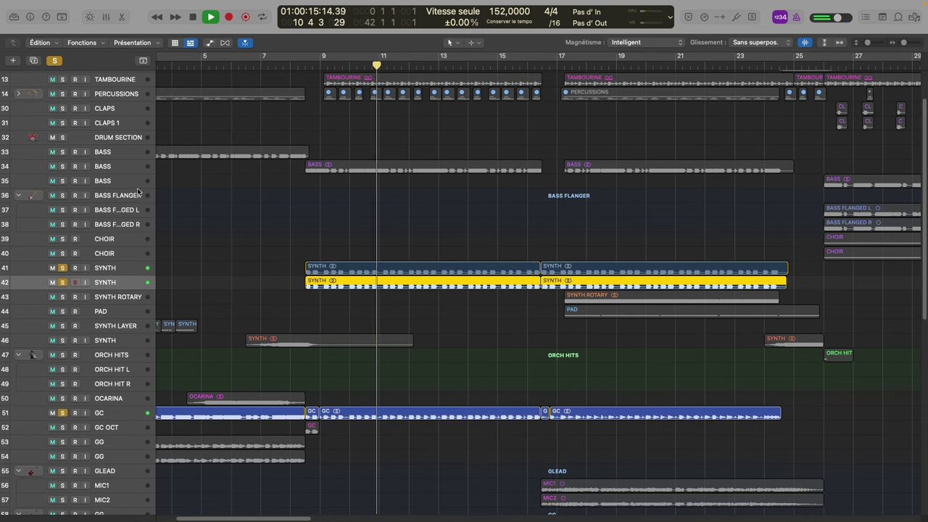
pyautogui.click(75, 162)
pyautogui.scroll(4, 173, 244)
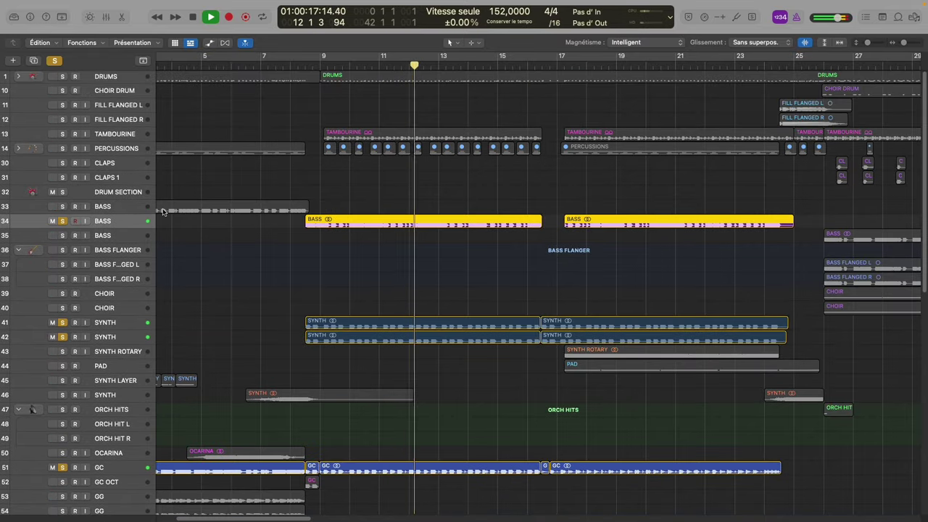
# Add the TAMBOURINE and DRUMS tracks to the solo while playback continues toward bar 17.
pyautogui.click(118, 136)
pyautogui.press('s')
pyautogui.click(116, 76)
pyautogui.press('s')
pyautogui.hscroll(6, 302, 238)
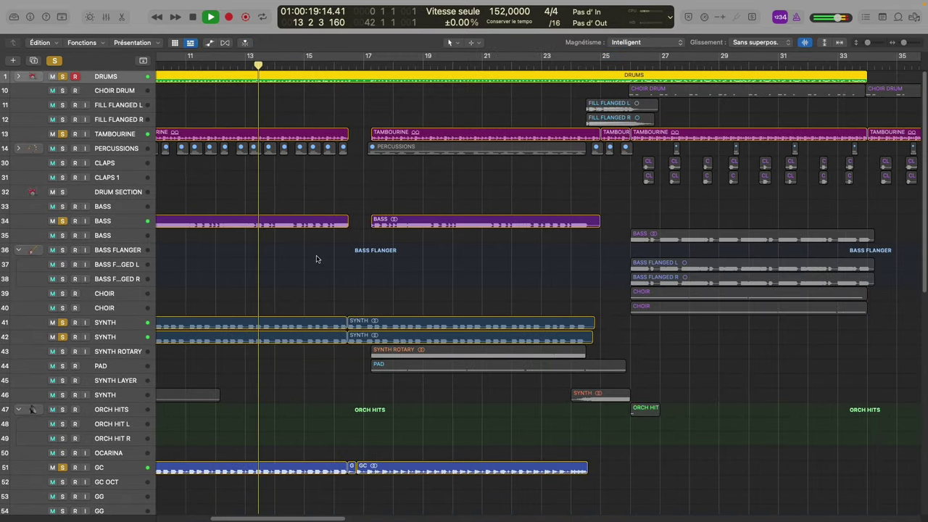
# Add the SYNTH ROTARY and PAD tracks that enter at bar 17 to the solo.
pyautogui.scroll(-1, 320, 251)
pyautogui.click(132, 335)
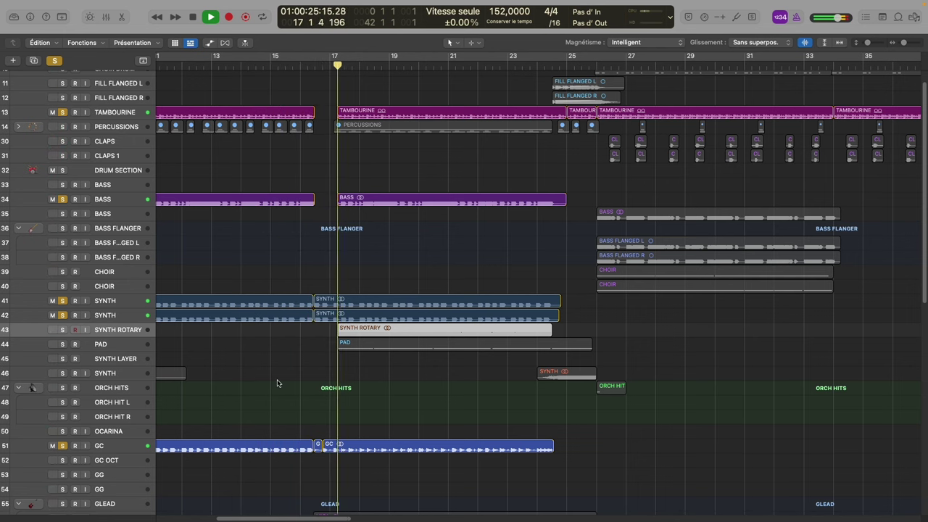
pyautogui.scroll(-5, 277, 383)
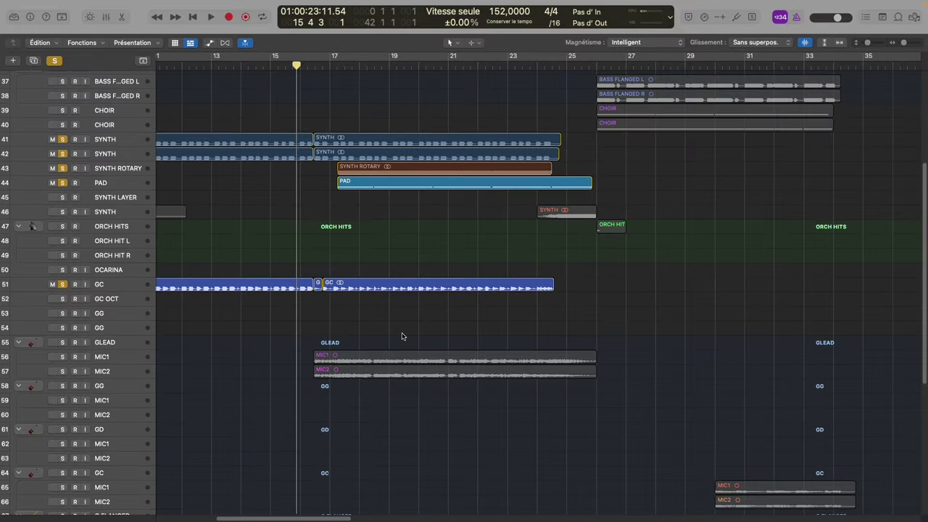
pyautogui.scroll(-3, 402, 336)
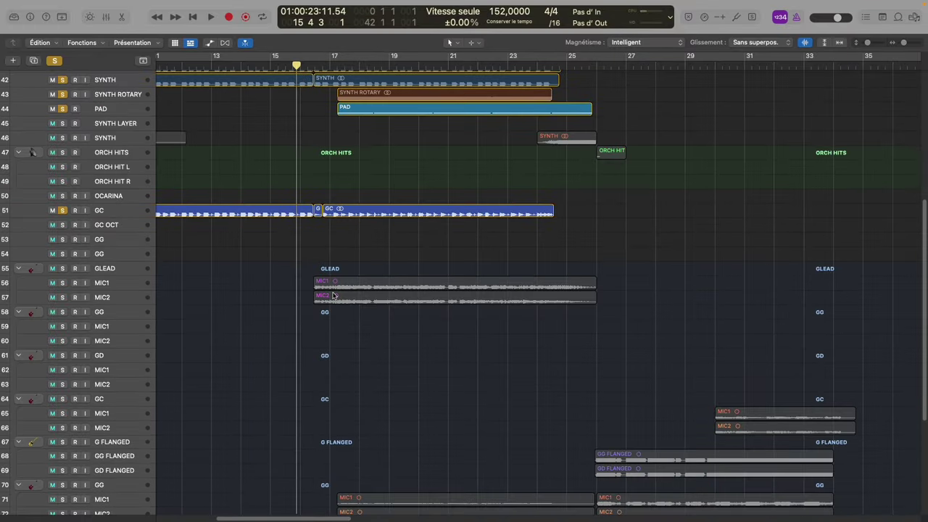
# Add the GG and GD stacks whose MIC1 and MIC2 regions start at bar 17 to the solo and play from bar 15.
pyautogui.scroll(-6, 333, 295)
pyautogui.click(119, 300)
pyautogui.press('s')
pyautogui.click(119, 341)
pyautogui.press('s')
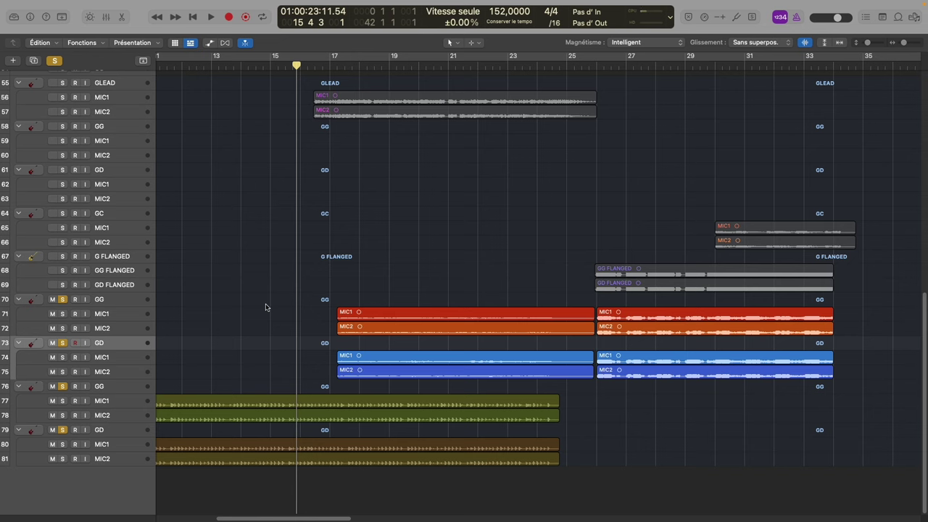
pyautogui.press('space')
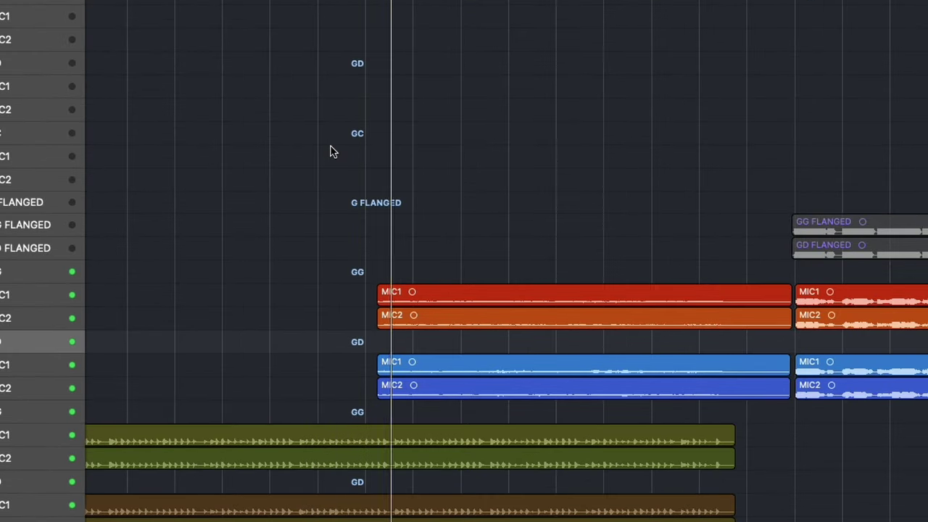
# Play with the GLEAD stack in the solo from just before bar 17, and play the full unsoloed arrangement until bar 25.
pyautogui.scroll(3, 397, 118)
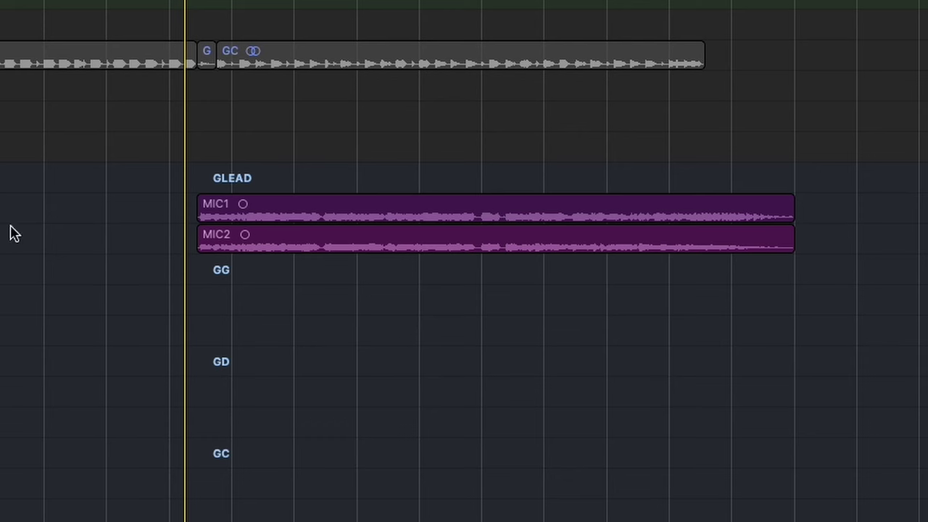
pyautogui.press('space')
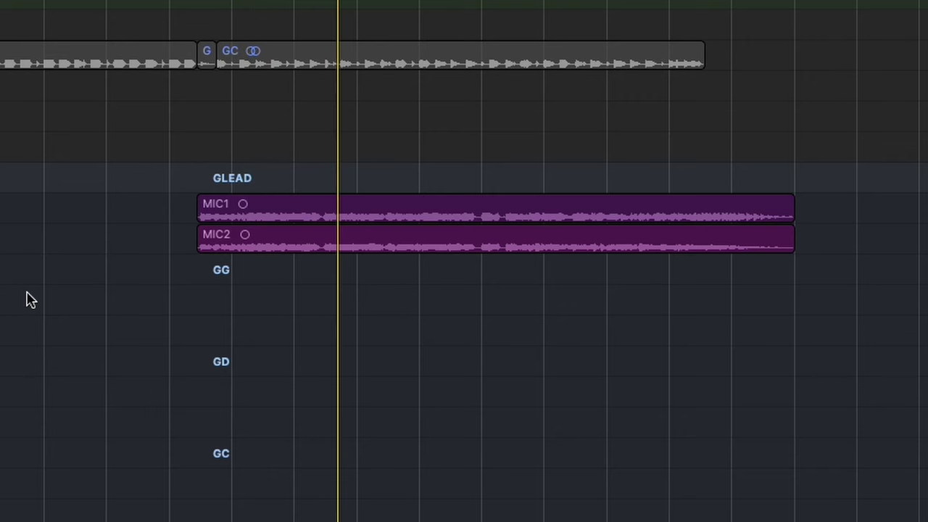
pyautogui.press('s')
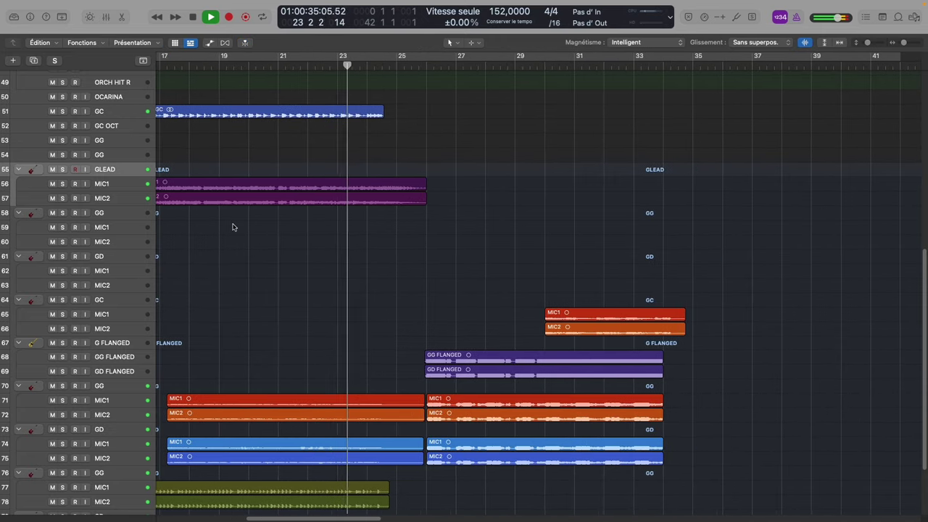
pyautogui.scroll(2, 232, 227)
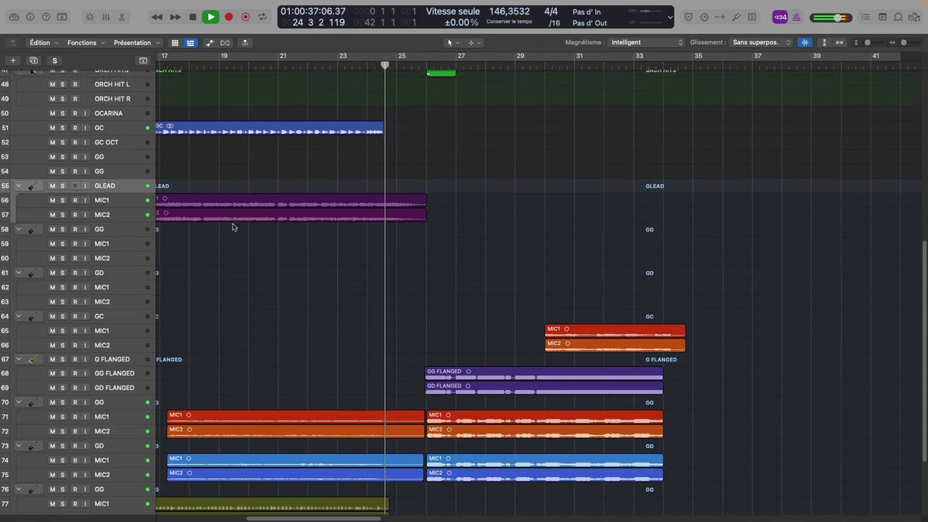
pyautogui.press('space')
# Solo the GLEAD stack, place the playhead at bar 16, beat 3, and show its channel strip in the mixer.
pyautogui.hscroll(-5, 233, 227)
pyautogui.scroll(2, 233, 227)
pyautogui.press('s')
pyautogui.scroll(2, 648, 227)
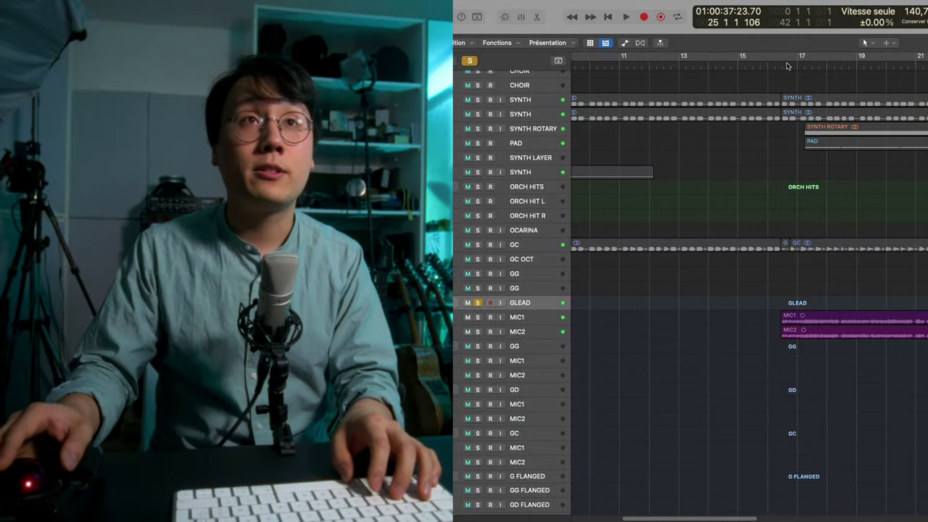
pyautogui.click(782, 64)
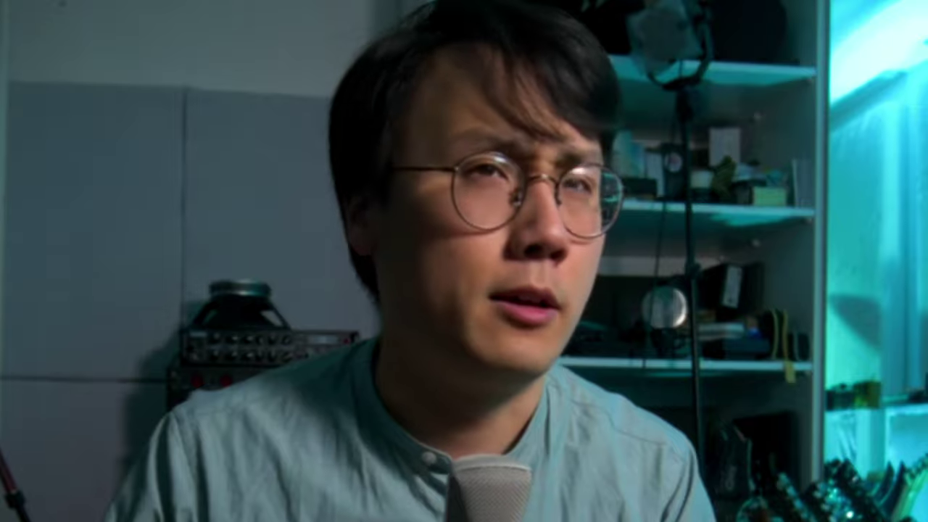
pyautogui.press('x')
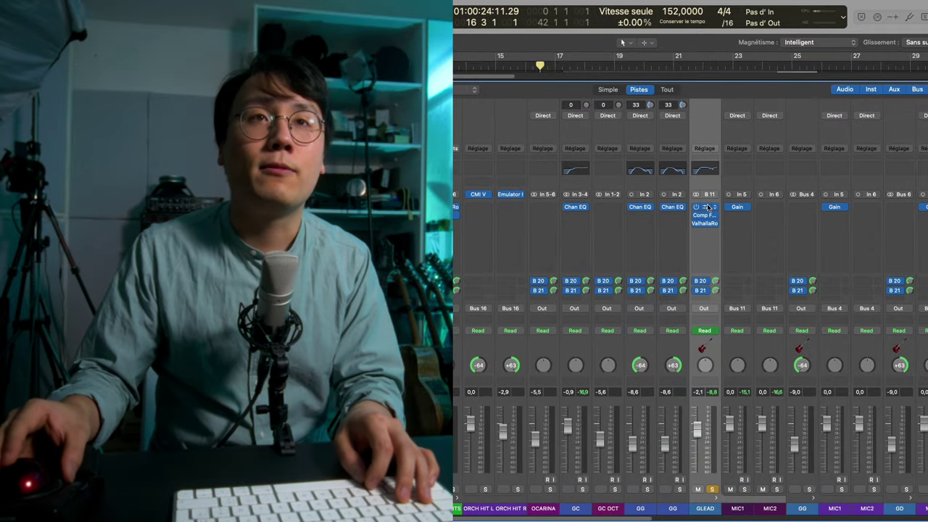
# Examine the Channel EQ, Comp FET-76 and Valhalla reverb plug-ins on the GLEAD channel and close each one.
pyautogui.click(707, 208)
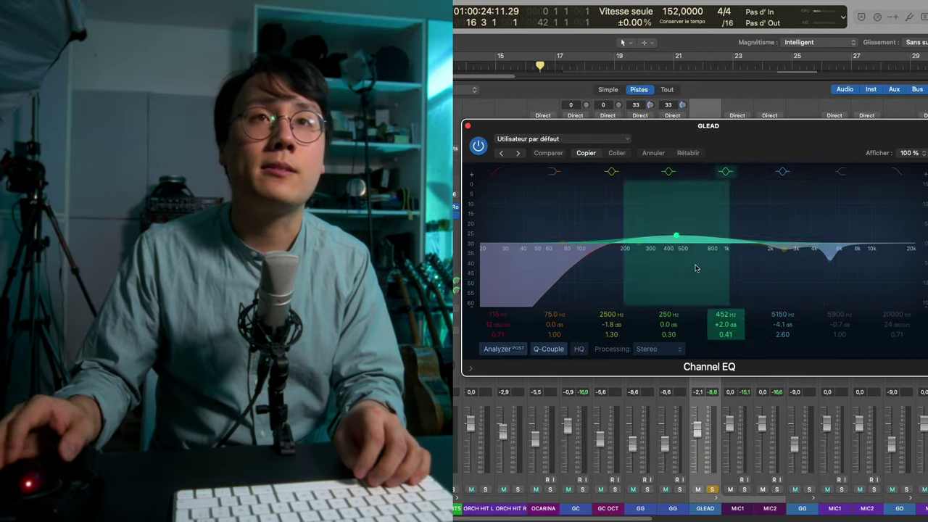
pyautogui.press('super+w')
pyautogui.click(709, 216)
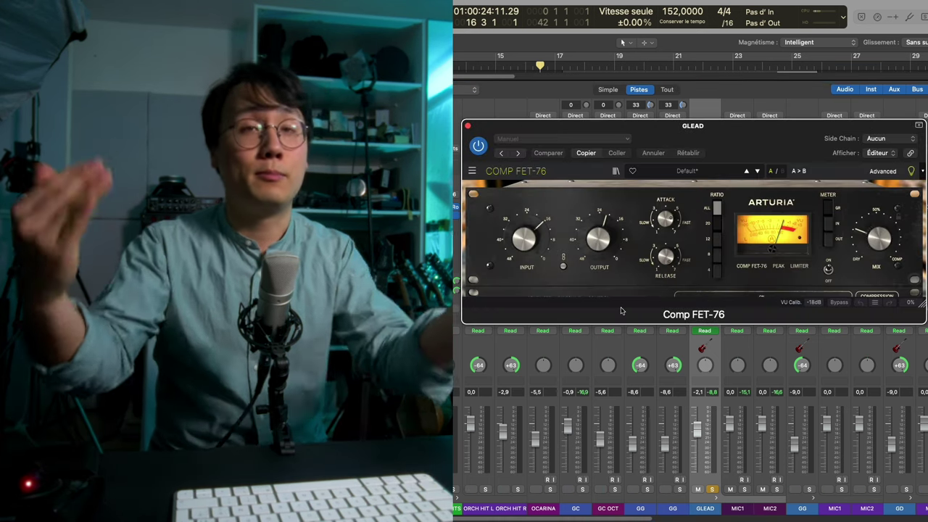
pyautogui.press('super+w')
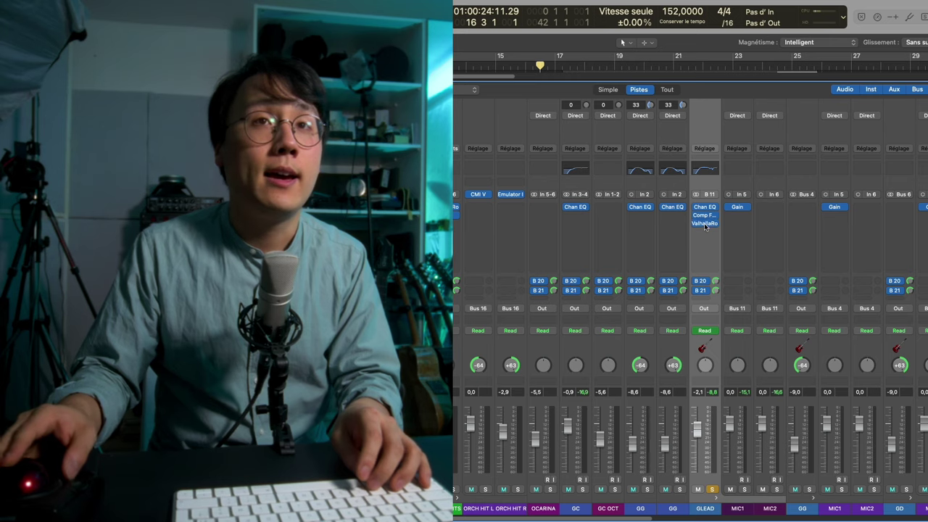
pyautogui.click(708, 225)
pyautogui.press('super+w')
# Hide the mixer and examine the GLEAD reverb mix automation around bars 24 to 26.
pyautogui.press('x')
pyautogui.press('a')
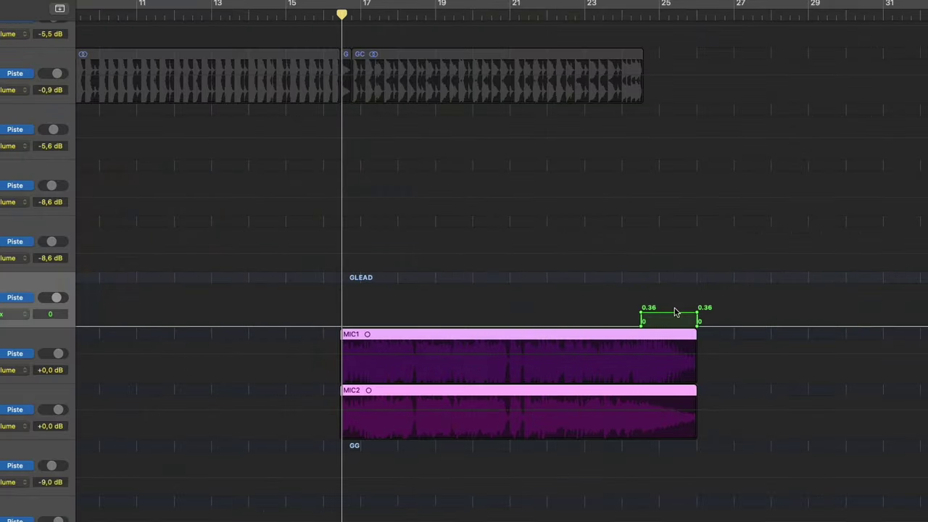
pyautogui.press('super+Up')
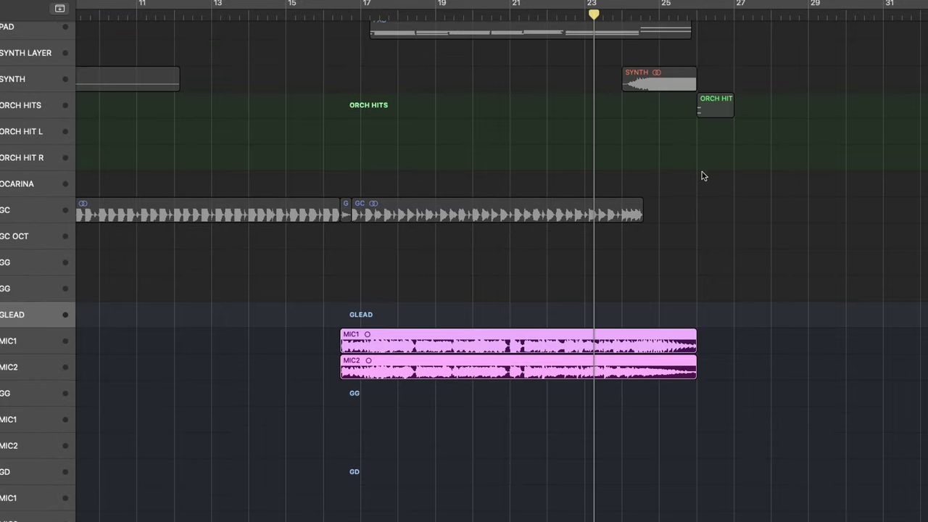
# Replace the GLEAD solo with a solo of the ORCH HITS stack and play its region at bar 26.
pyautogui.hscroll(5, 702, 175)
pyautogui.press('s')
pyautogui.click(653, 80)
pyautogui.press('s')
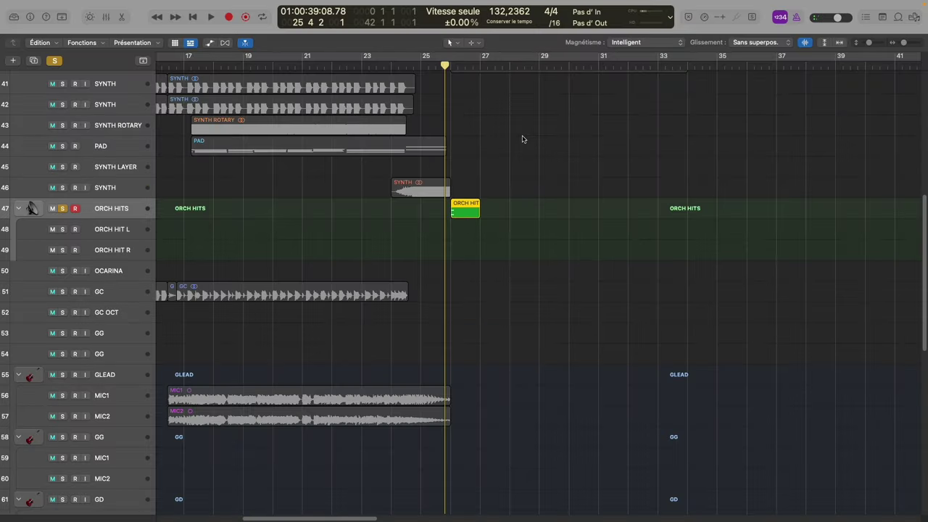
pyautogui.press('z')
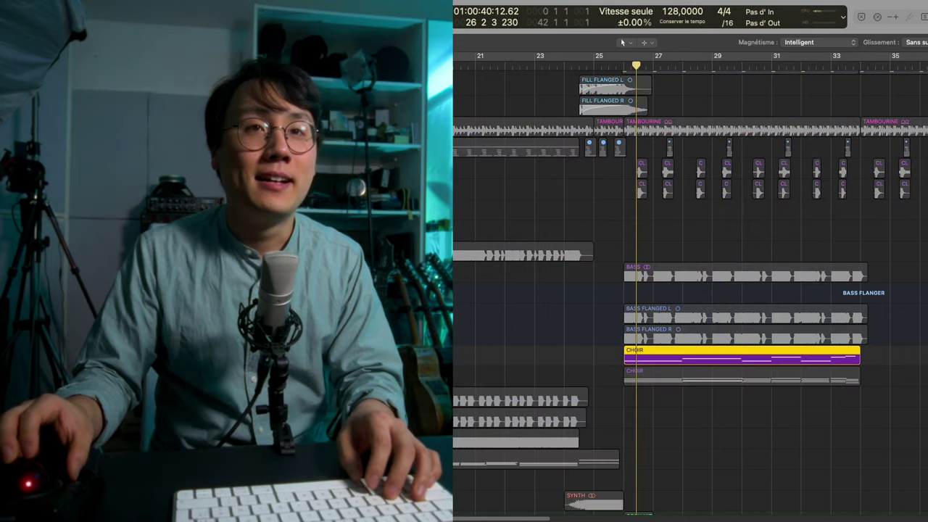
# Open the CHOIR track's Jacob Collier Audience Choir instrument in Kontakt and examine its tuning settings.
pyautogui.press('Down')
pyautogui.press('space')
pyautogui.press('x')
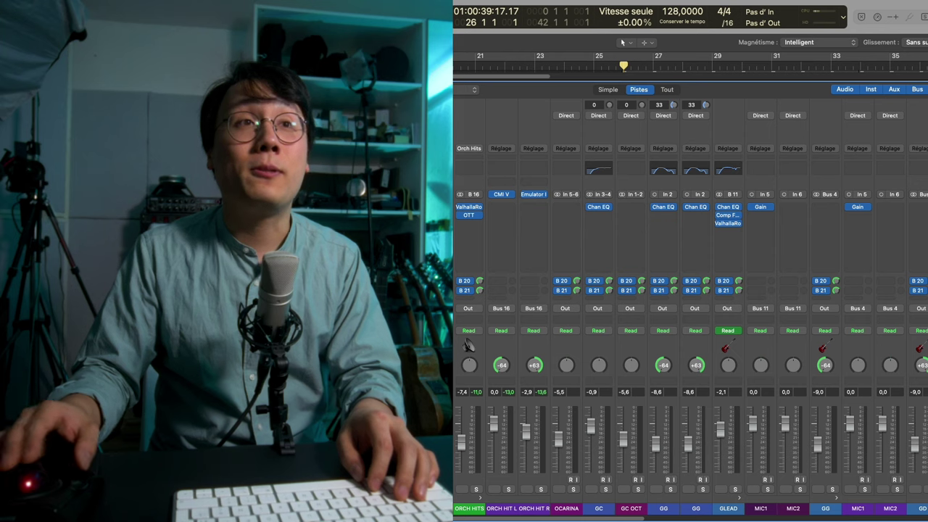
pyautogui.press('x')
pyautogui.press('v')
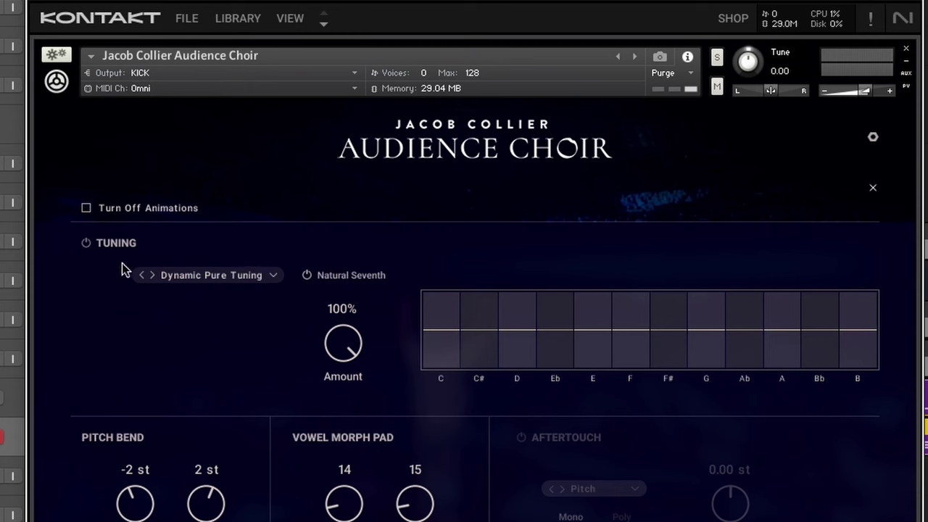
pyautogui.click(178, 273)
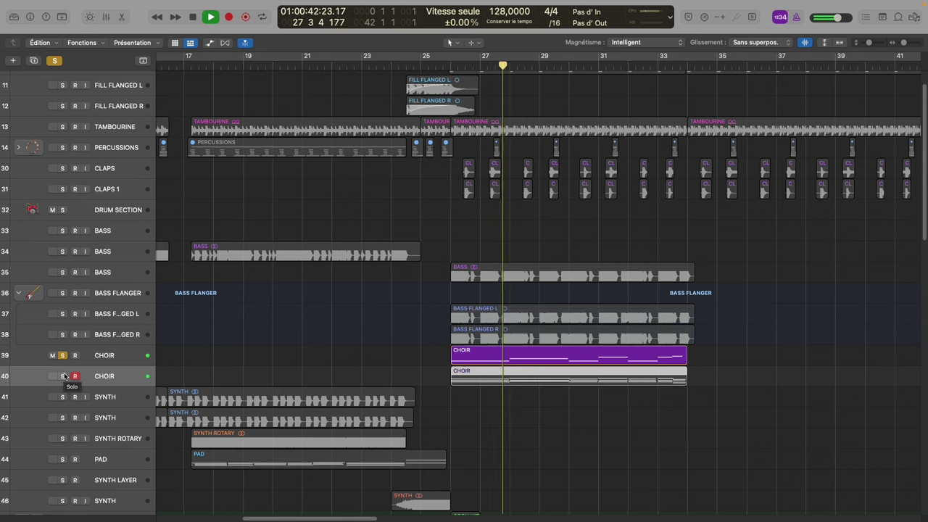
# Examine the two CHOIR channel strips in the mixer during playback, and stop and return to bar 26.
pyautogui.press('x')
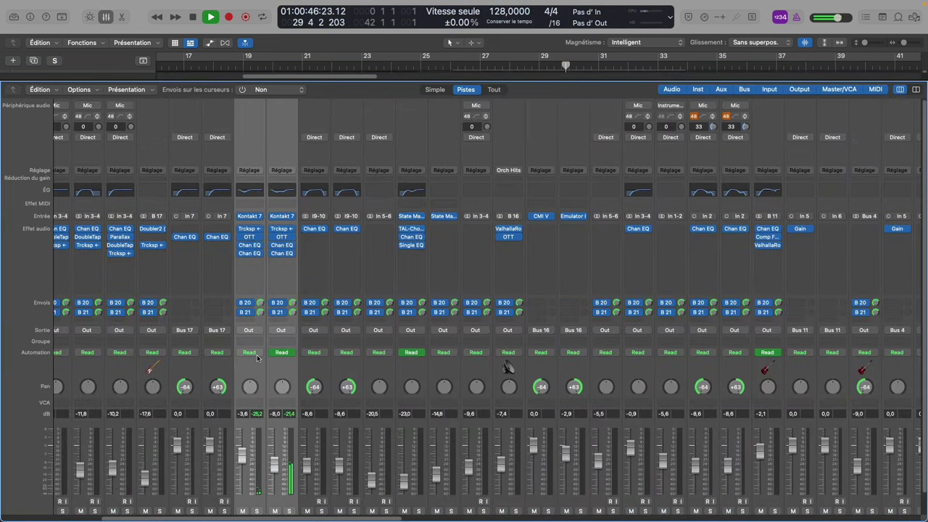
pyautogui.press('space')
pyautogui.press('x')
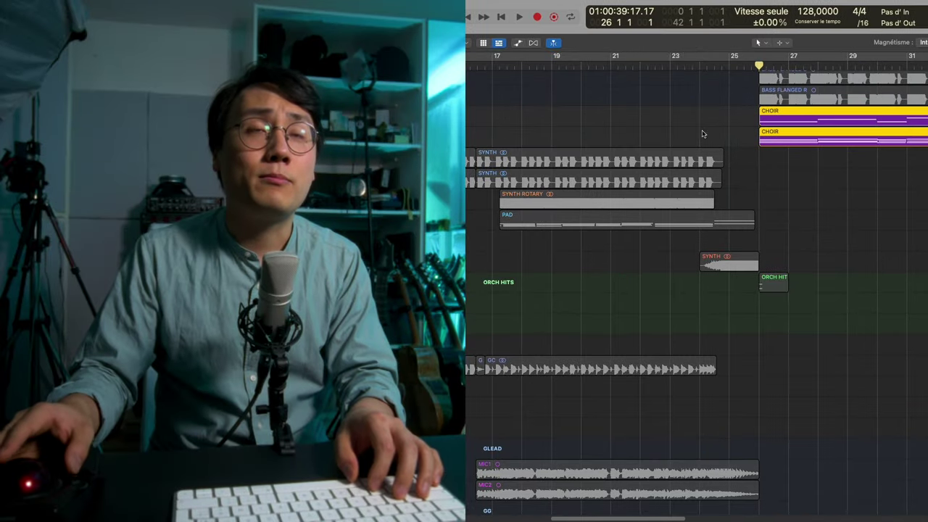
# Solo the G FLANGED stack with its GG FLANGED and GD FLANGED tracks and play from bar 26.
pyautogui.press('x')
pyautogui.moveTo(550, 253); pyautogui.dragTo(549, 237)
pyautogui.press('space')
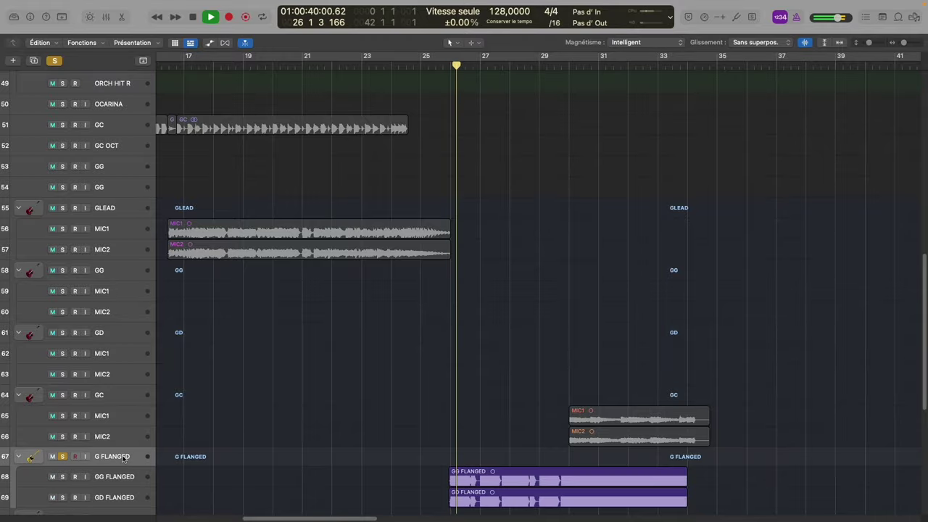
# Add the GG and GD guitar stacks with regions starting at bar 26 to the solo during playback.
pyautogui.scroll(-10, 63, 303)
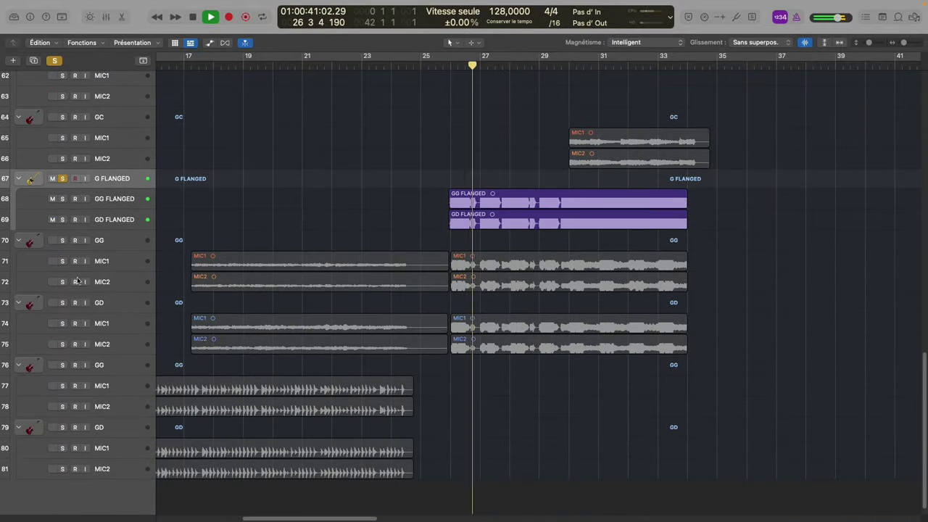
pyautogui.click(63, 303)
pyautogui.click(63, 281)
# Solo CHOIR DRUM, open its instrument from the mixer, and play its region from bar 26.
pyautogui.scroll(15, 191, 288)
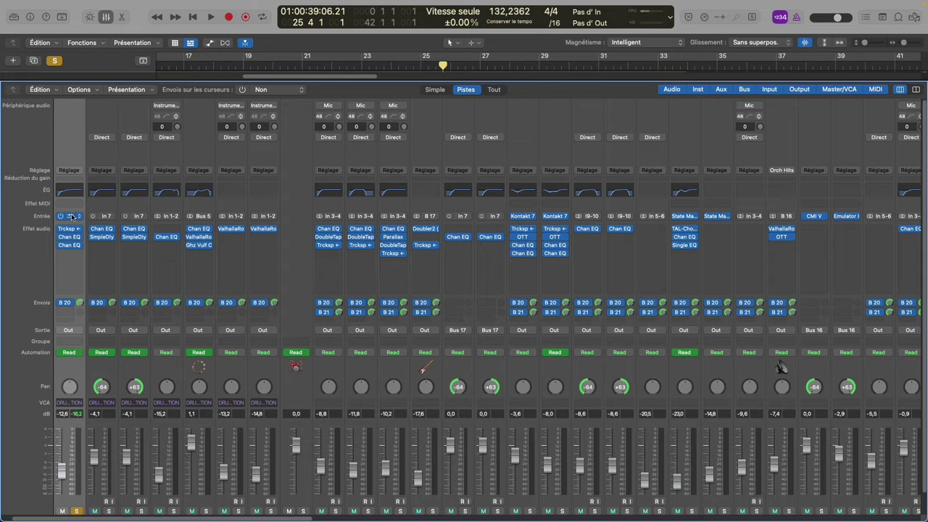
pyautogui.click(71, 216)
pyautogui.press('x')
pyautogui.moveTo(395, 154); pyautogui.dragTo(376, 136)
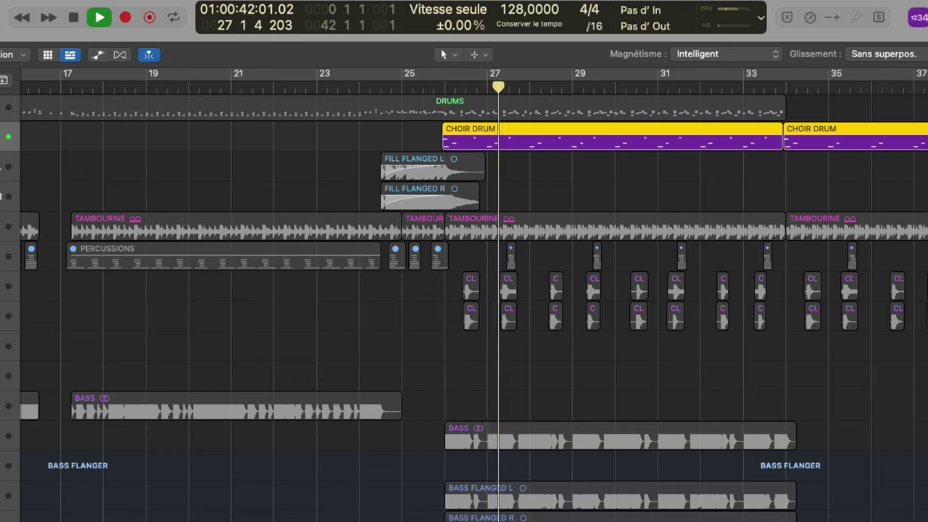
# Add DRUMS, TAMBOURINE, PERCUSSIONS, both CLAPS tracks, the BASS at bar 26, BASS FLANGER and both CHOIR tracks to the CHOIR DRUM solo.
pyautogui.press('s')
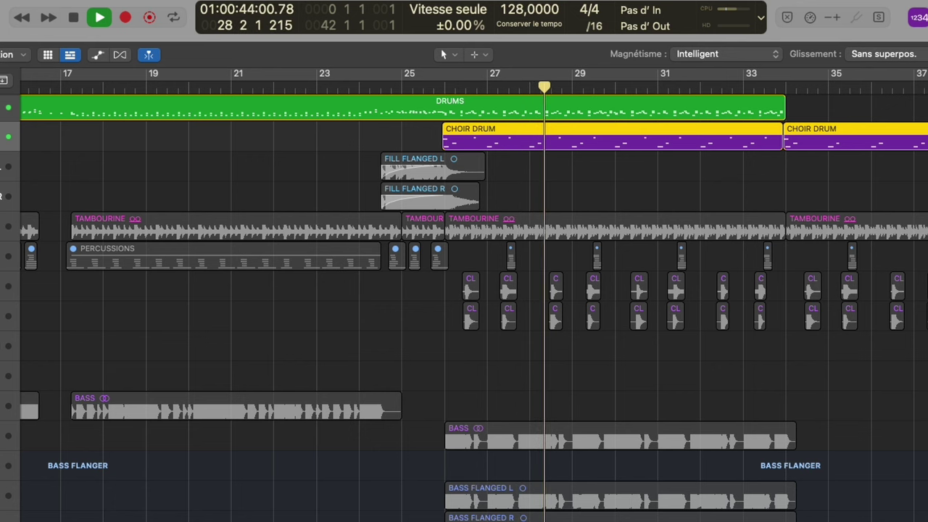
pyautogui.press('m')
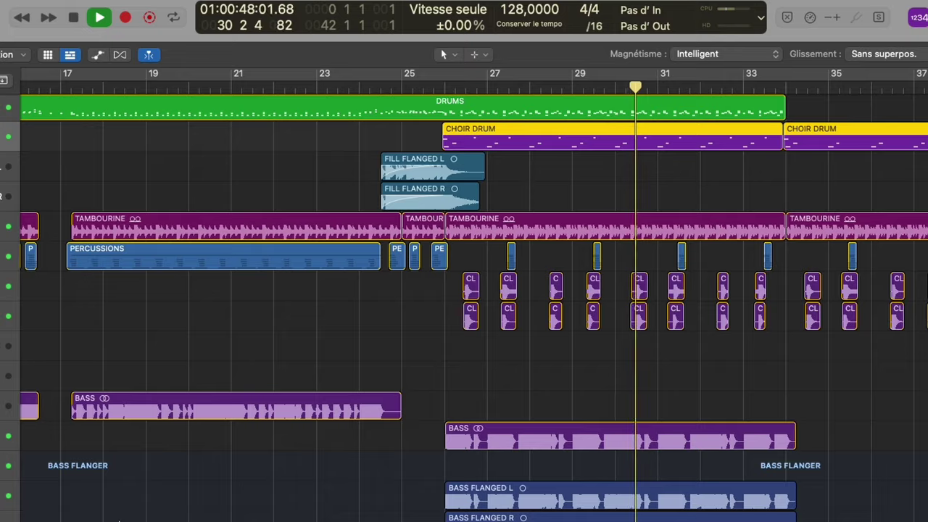
pyautogui.scroll(-5, 464, 301)
pyautogui.click(0, 476)
pyautogui.press('super+Left')
pyautogui.hscroll(3, 303, 459)
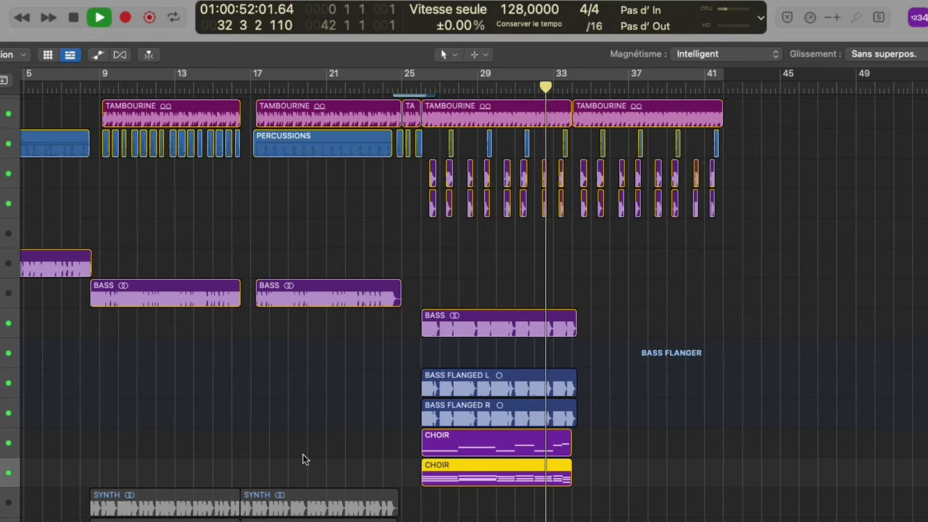
pyautogui.scroll(4, 304, 458)
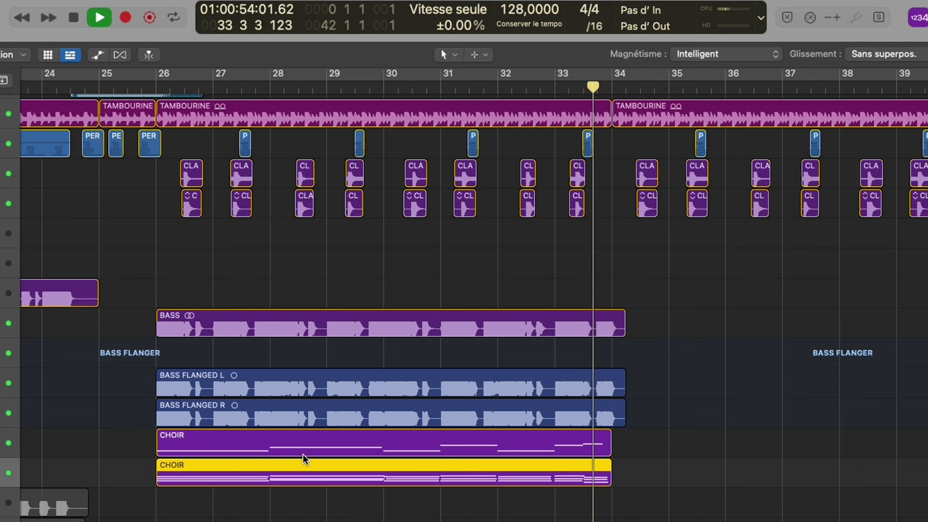
# Open the C4 and SSL EV2 plug-ins on the GD guitar stack's mixer channel during playback.
pyautogui.scroll(-10, 305, 459)
pyautogui.scroll(-3, 304, 458)
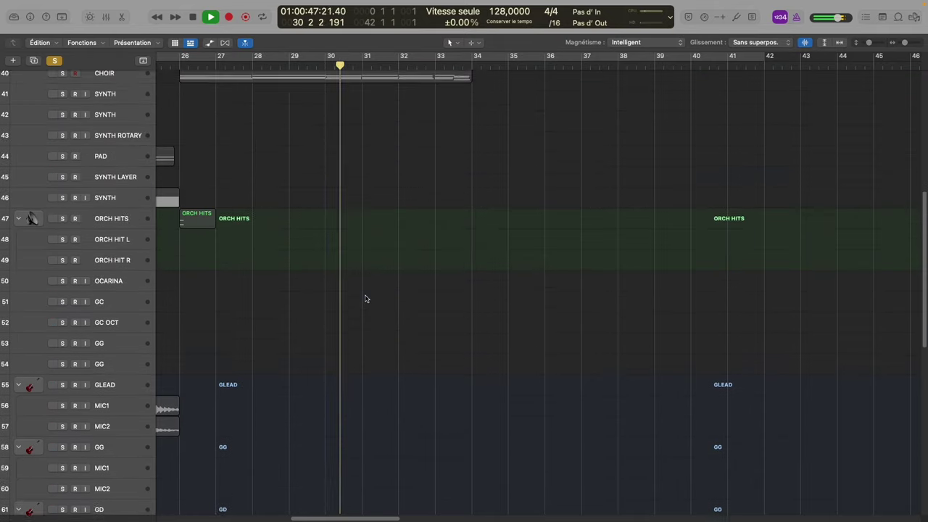
pyautogui.scroll(10, 366, 298)
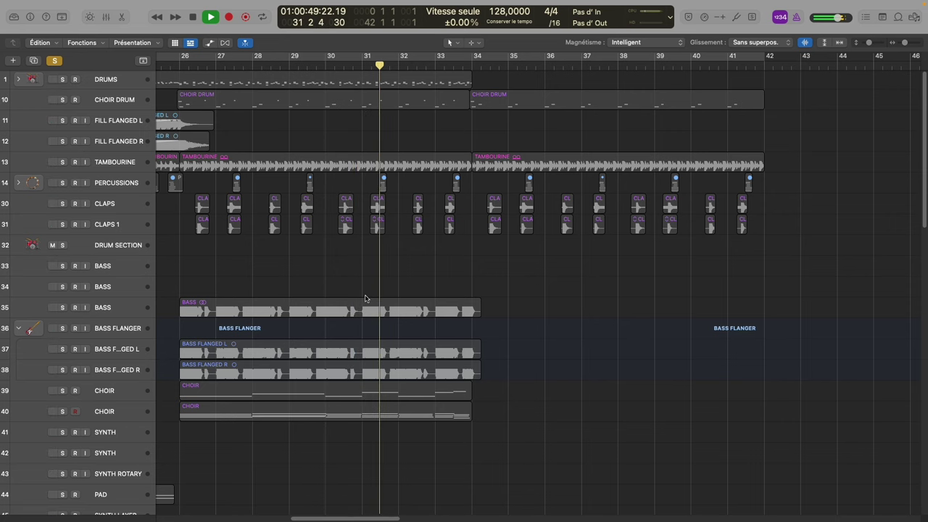
pyautogui.scroll(-5, 365, 298)
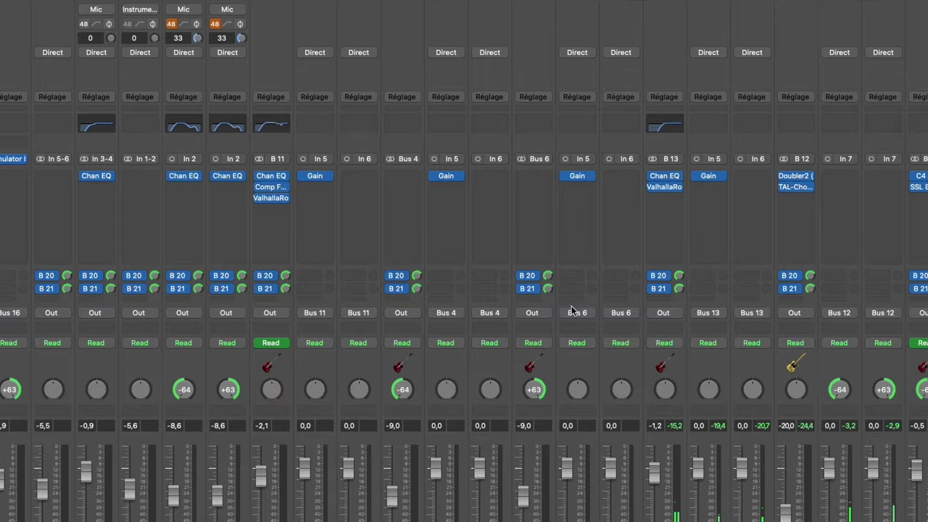
pyautogui.hscroll(10, 571, 311)
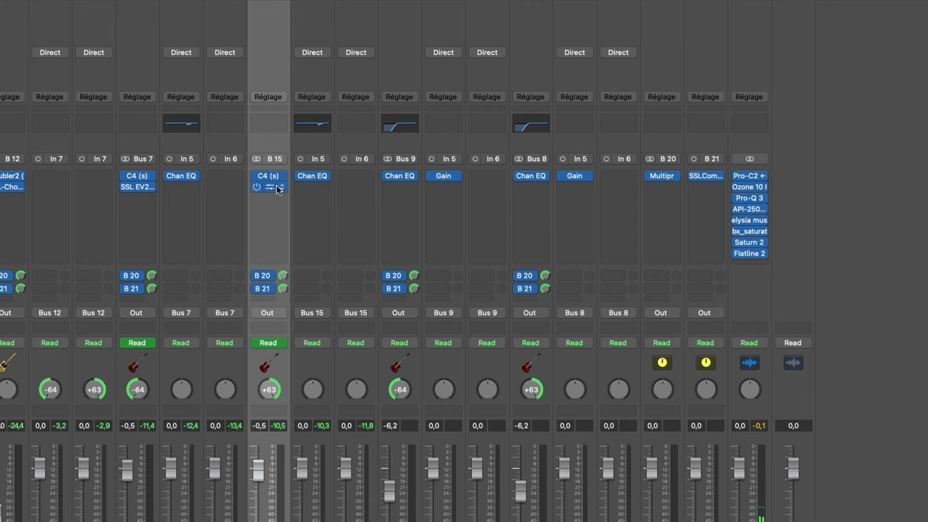
pyautogui.click(269, 177)
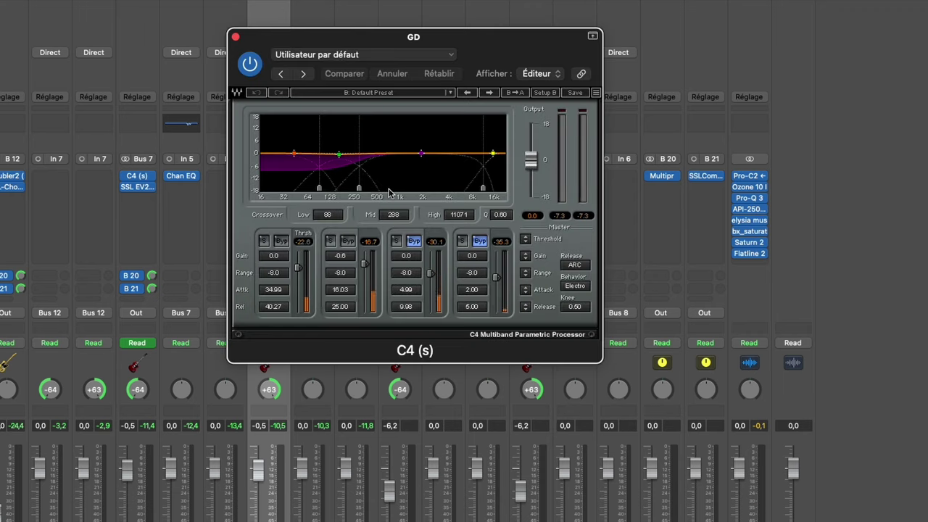
pyautogui.press('super+w')
pyautogui.click(269, 183)
pyautogui.click(269, 187)
pyautogui.click(270, 187)
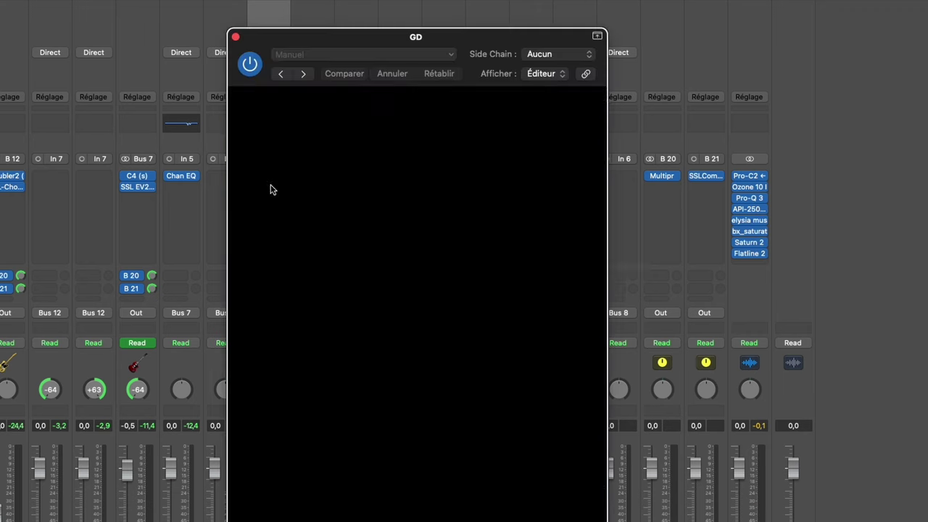
pyautogui.moveTo(505, 59); pyautogui.dragTo(525, 1)
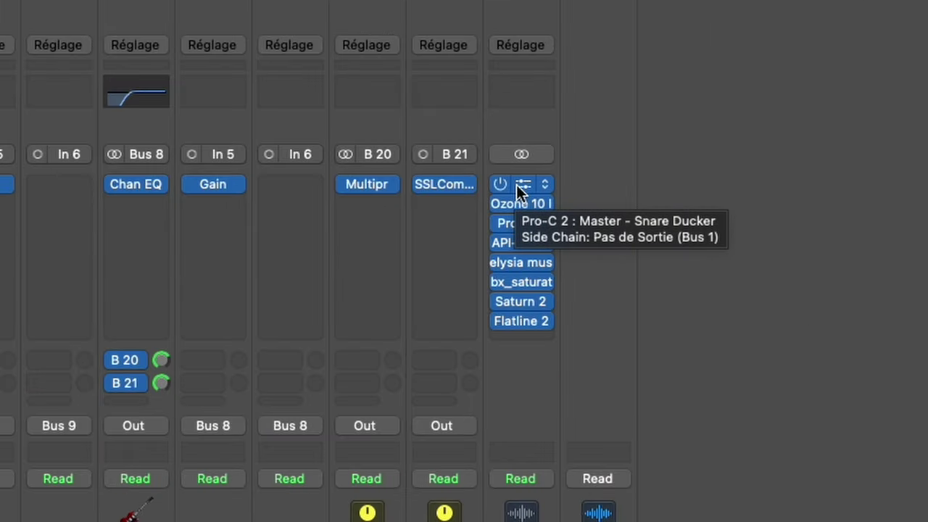
# Inspect the Pro-C 2 and Ozone 10 Imager plug-ins on the Stereo Out channel, closing each one.
pyautogui.click(517, 185)
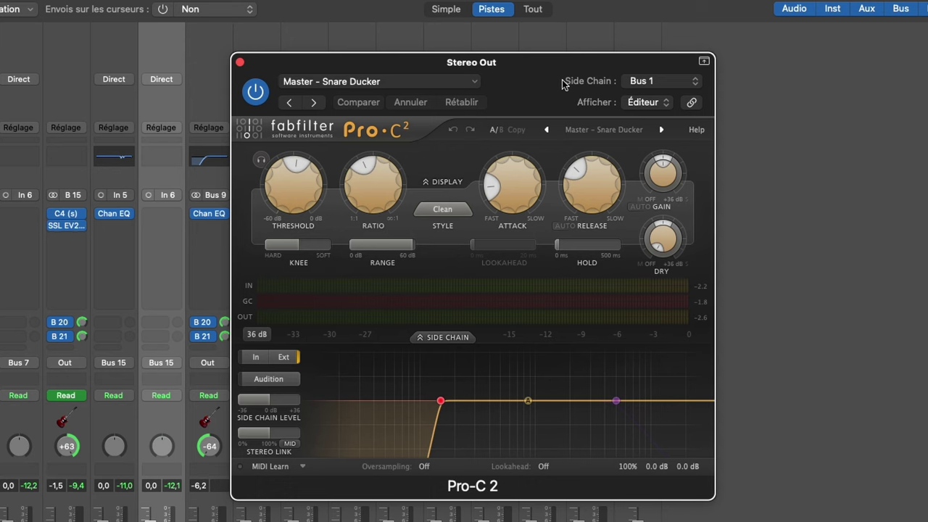
pyautogui.press('super+w')
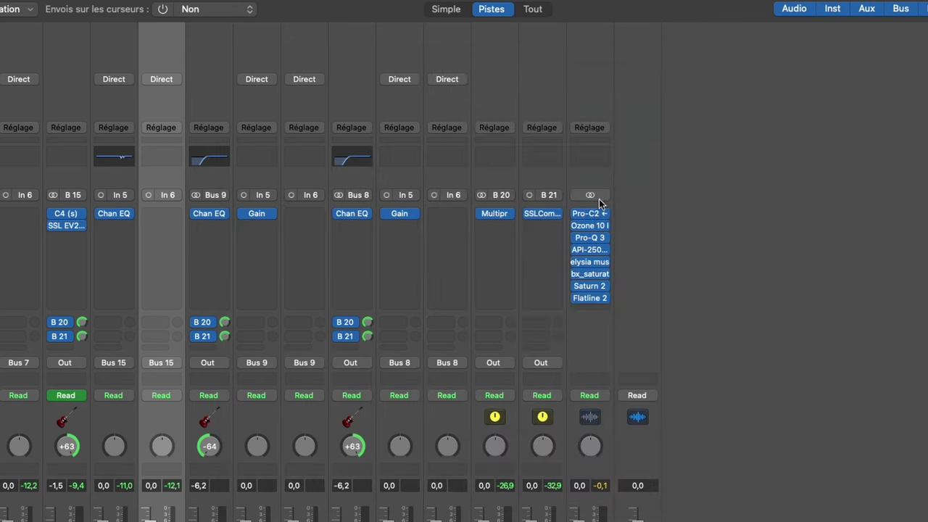
pyautogui.click(591, 224)
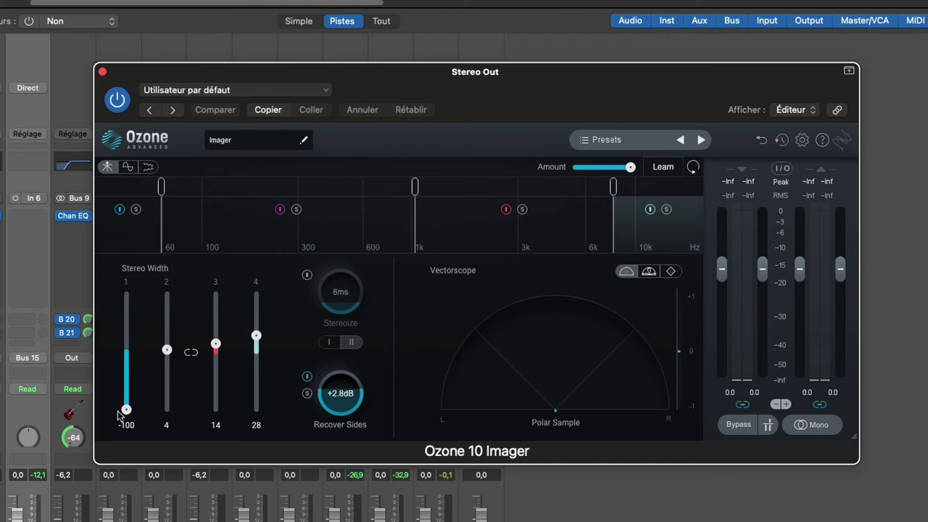
pyautogui.press('super+w')
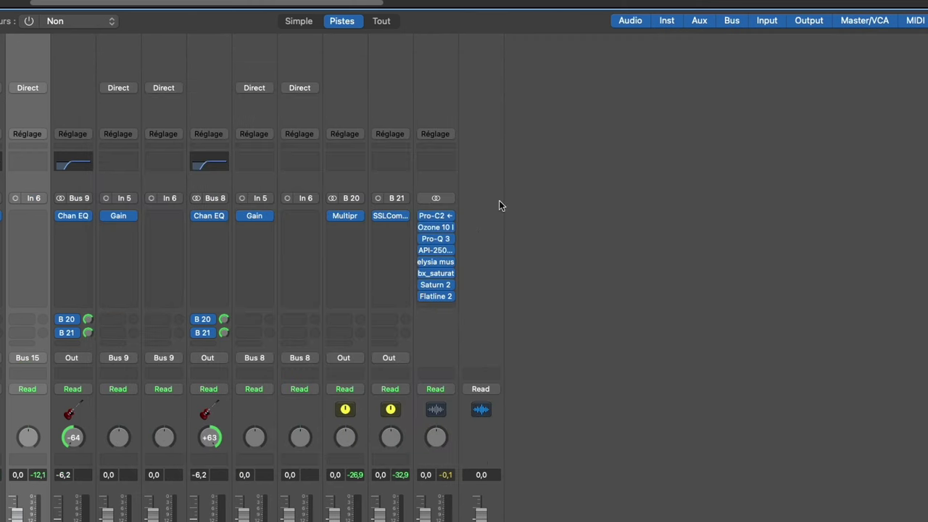
# Inspect the API-2500, elysia museq master and bx_saturator plug-ins on the Stereo Out channel, closing each one.
pyautogui.click(438, 241)
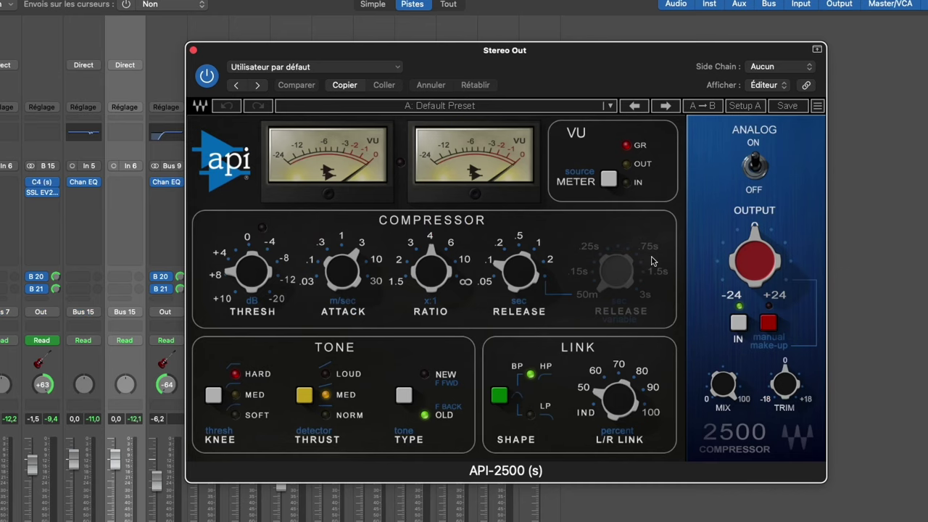
pyautogui.press('super+w')
pyautogui.click(500, 233)
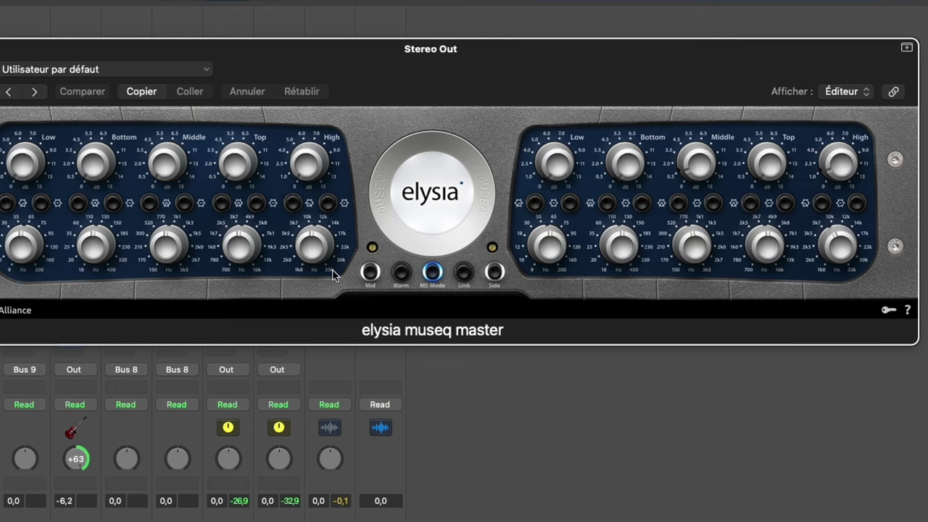
pyautogui.press('super+w')
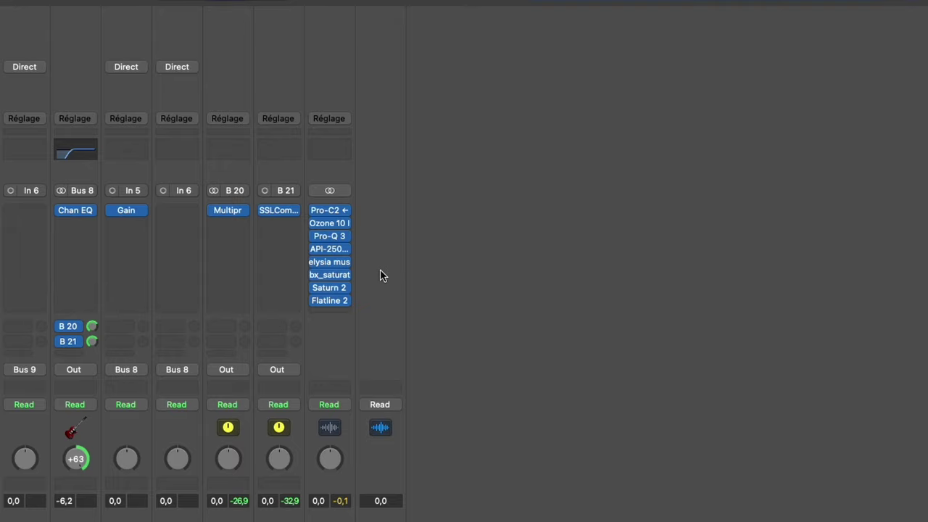
pyautogui.click(331, 273)
pyautogui.press('super+w')
pyautogui.click(651, 192)
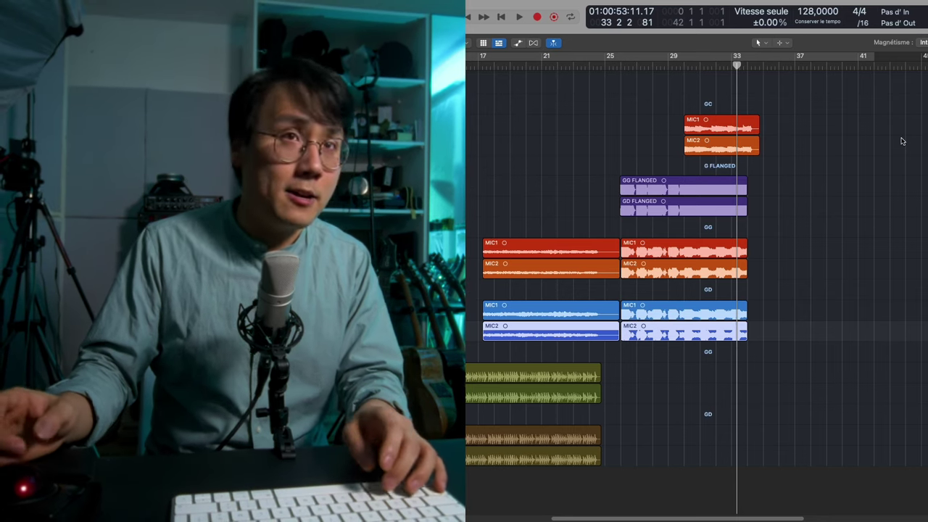
pyautogui.scroll(-5, 903, 141)
pyautogui.scroll(2, 763, 205)
pyautogui.scroll(3, 760, 205)
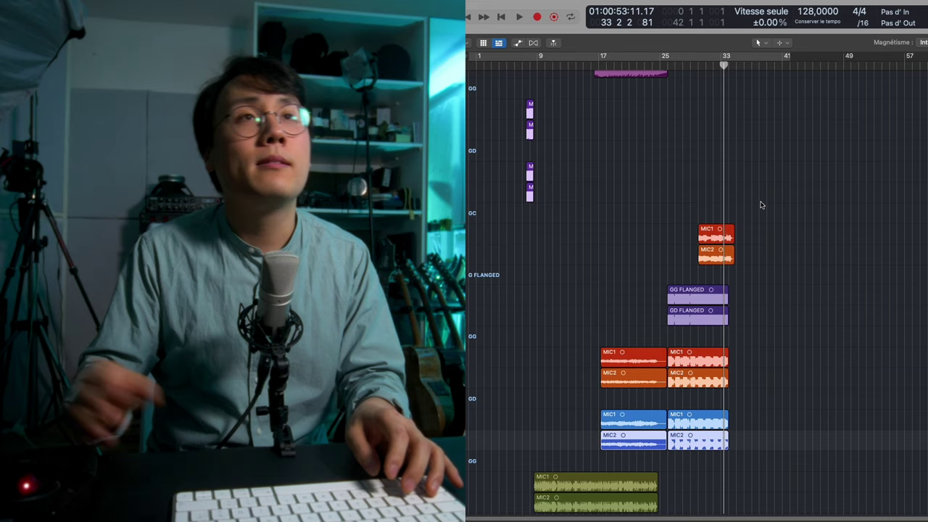
pyautogui.scroll(3, 761, 204)
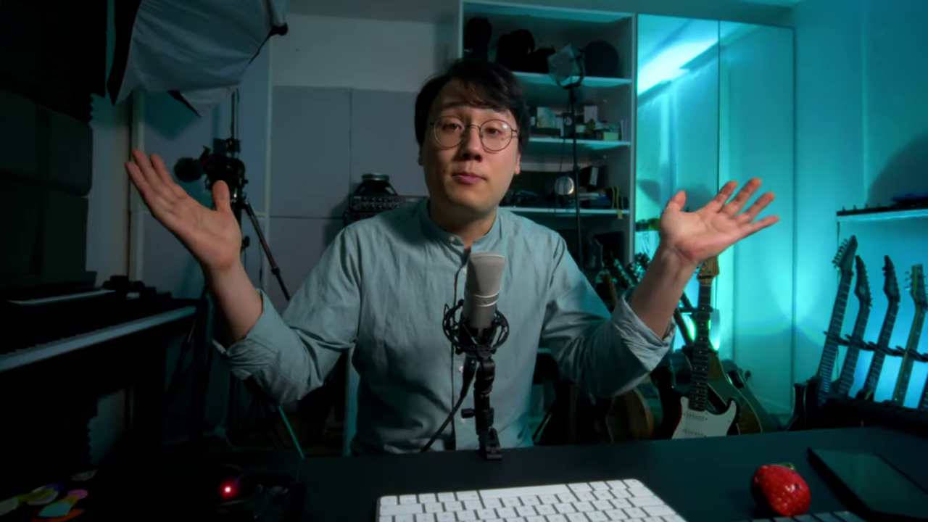